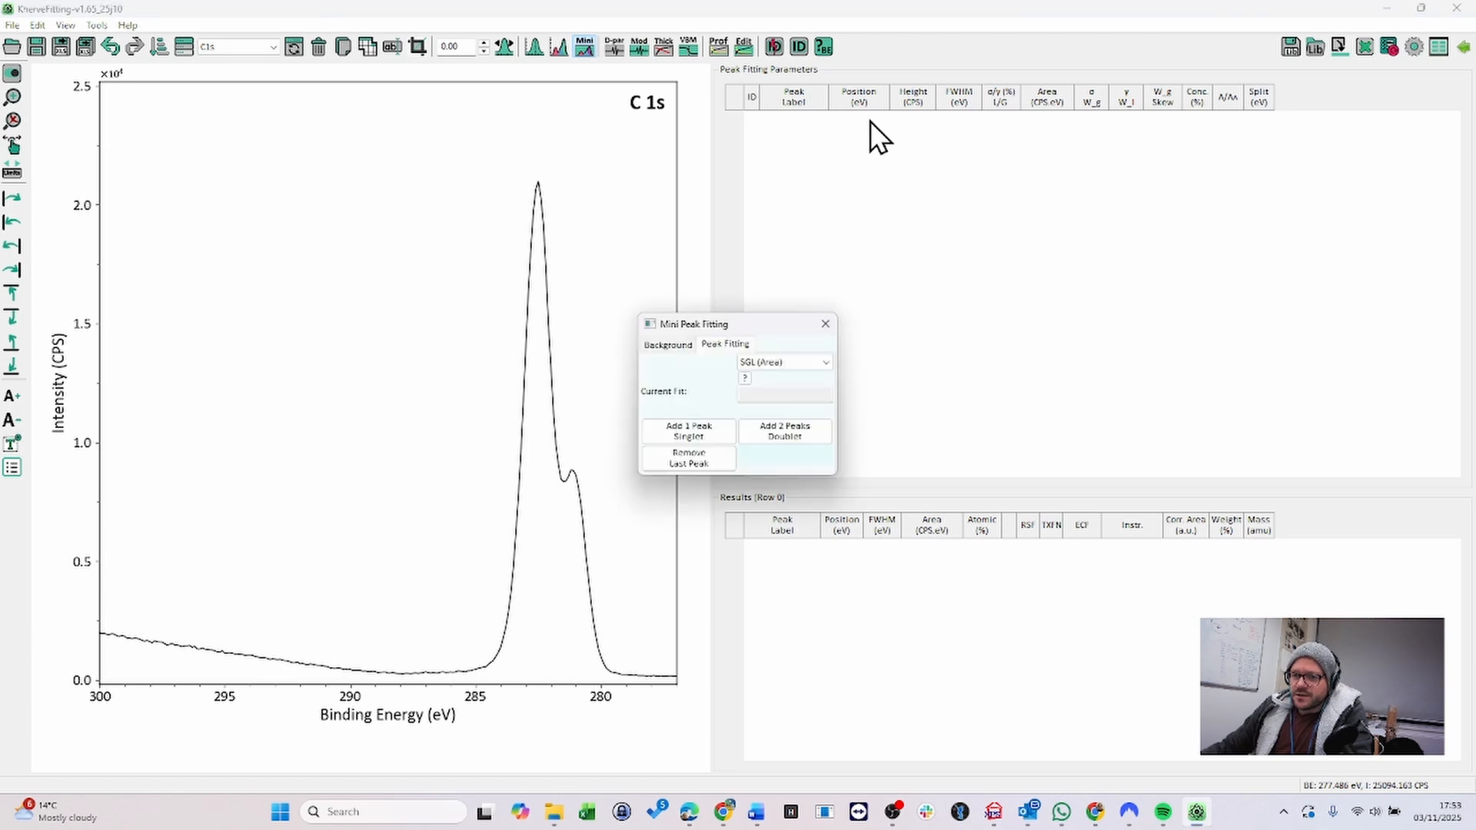
- Create a background region on the C 1s spectrum spanning about 287.41 to 278.22 eV
{"action": "left_click_drag", "start_coordinate": [709, 324], "coordinate": [869, 320]}
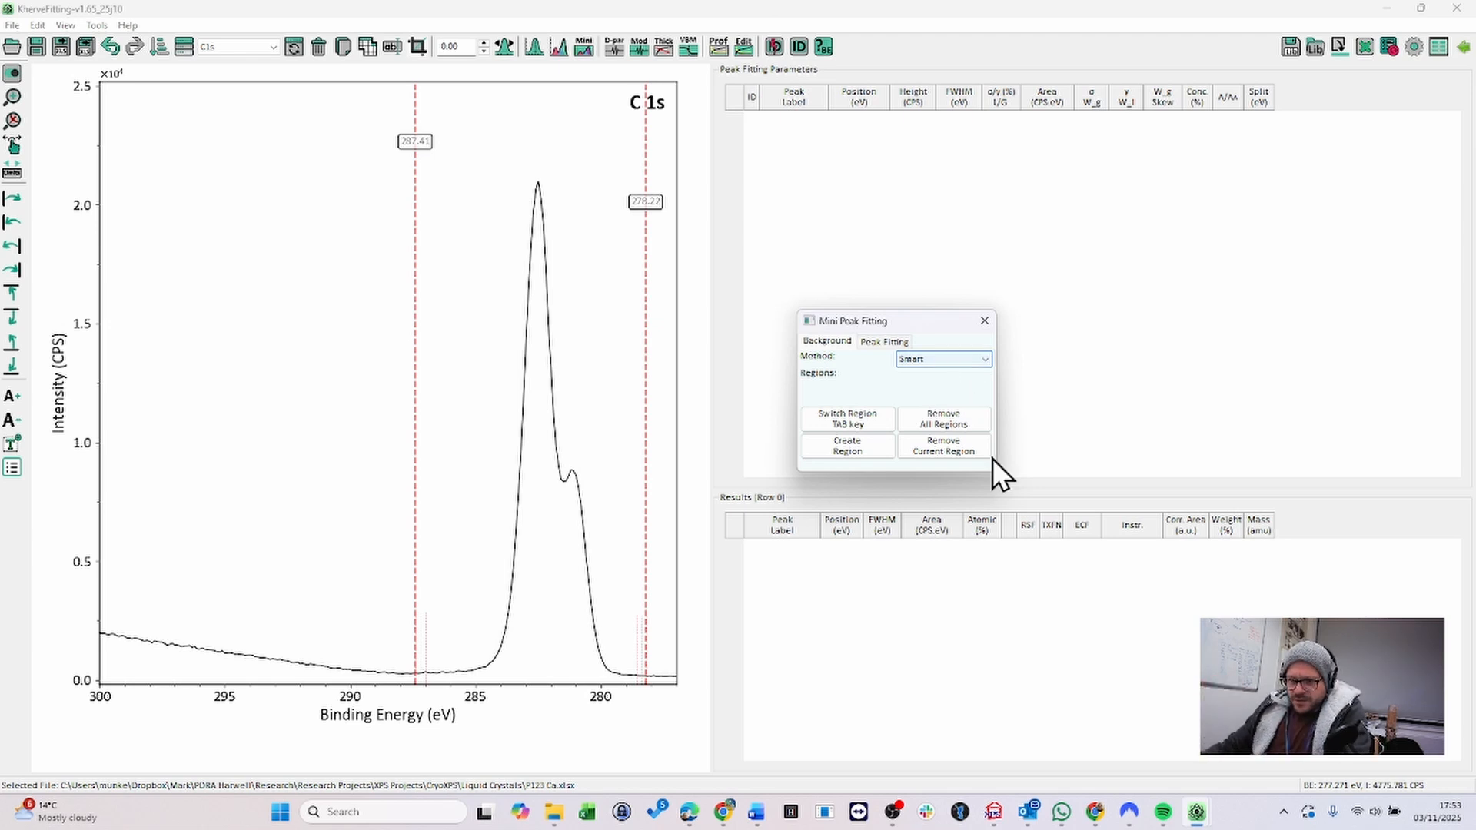
{"action": "left_click", "coordinate": [871, 445]}
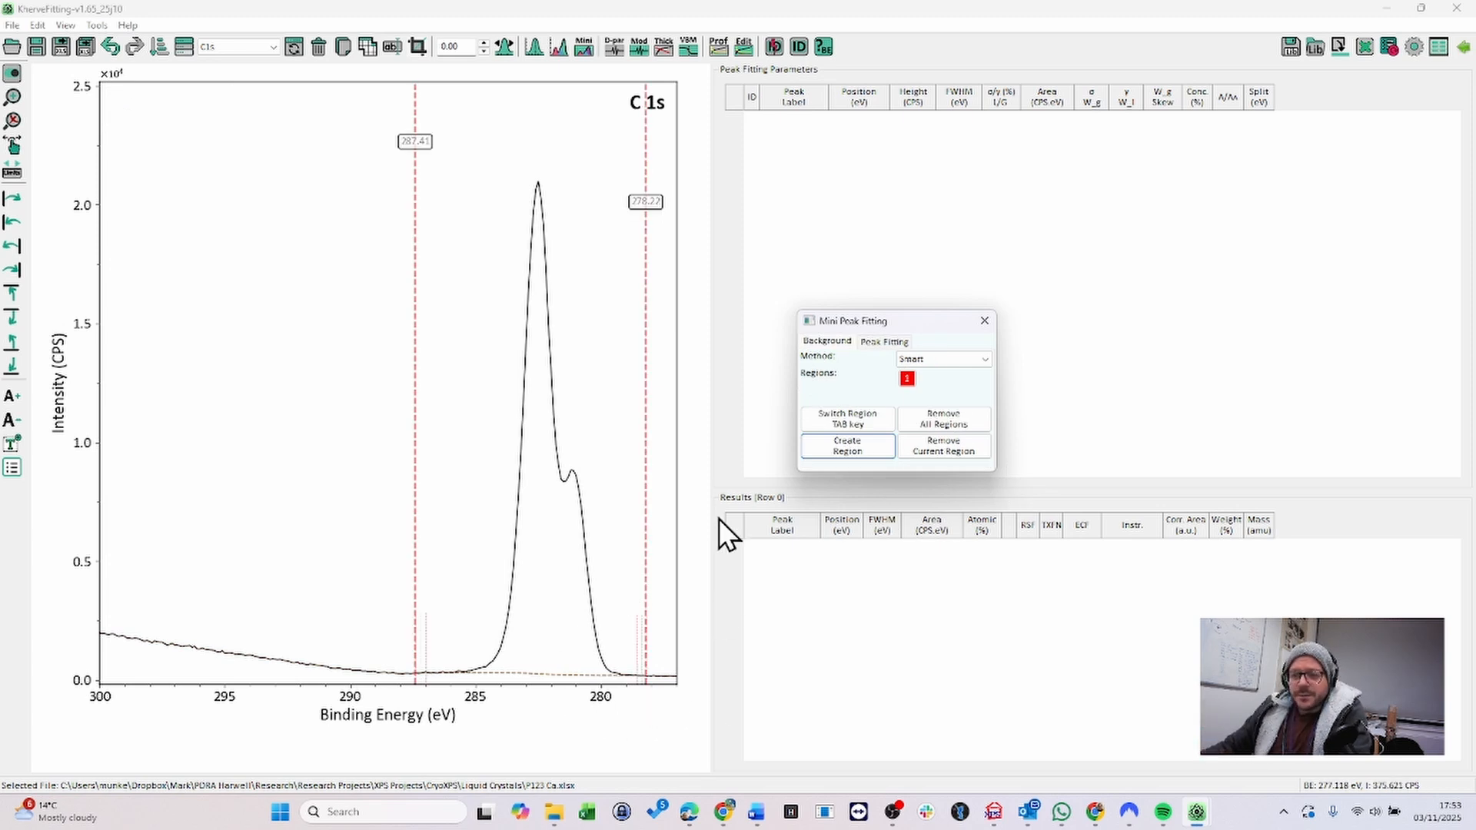
- Switch to peak fitting and set the fitting model to LA (Area, σ, γ)
{"action": "left_click", "coordinate": [888, 347]}
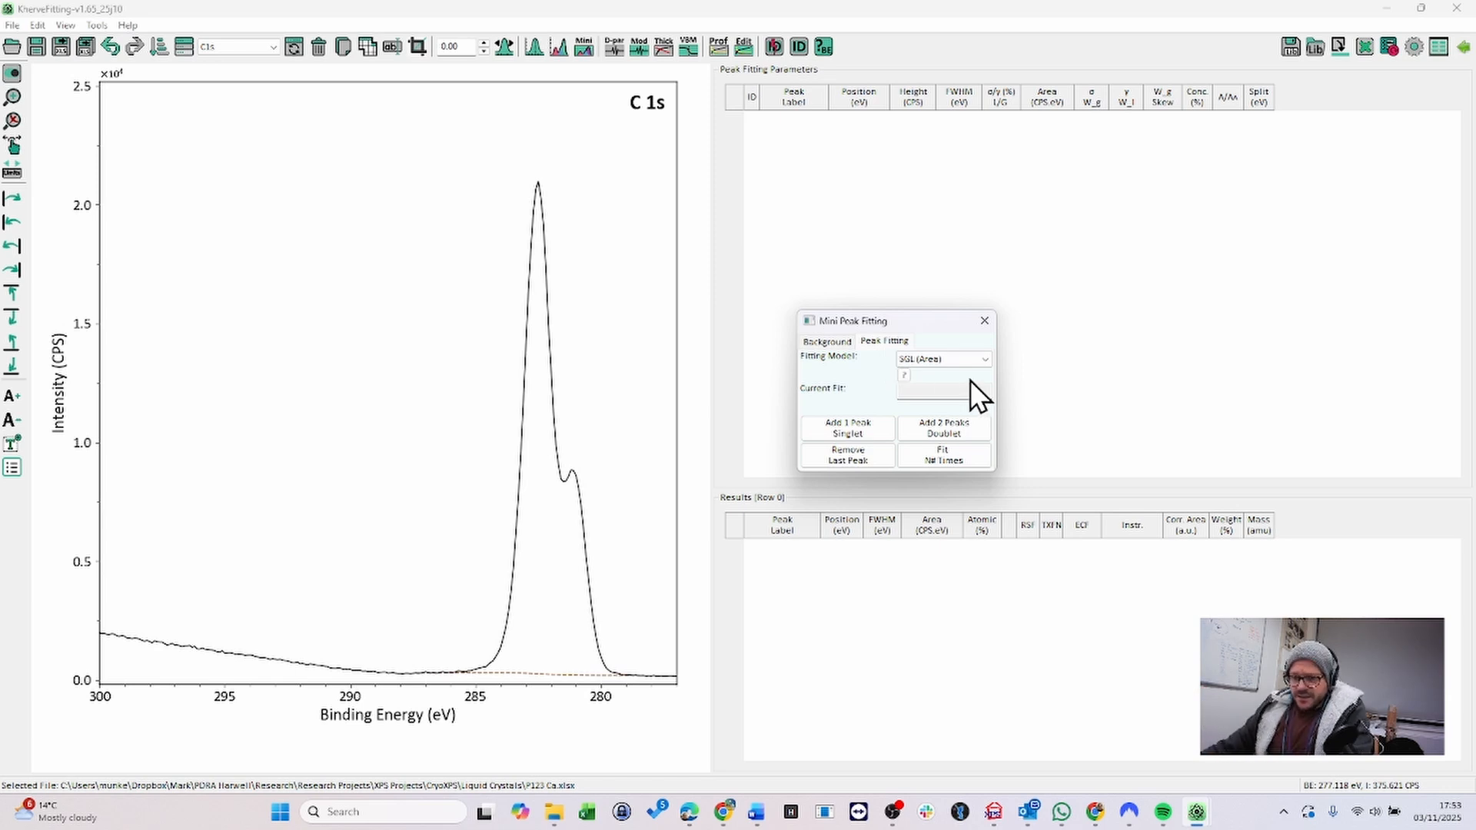
{"action": "left_click", "coordinate": [955, 362]}
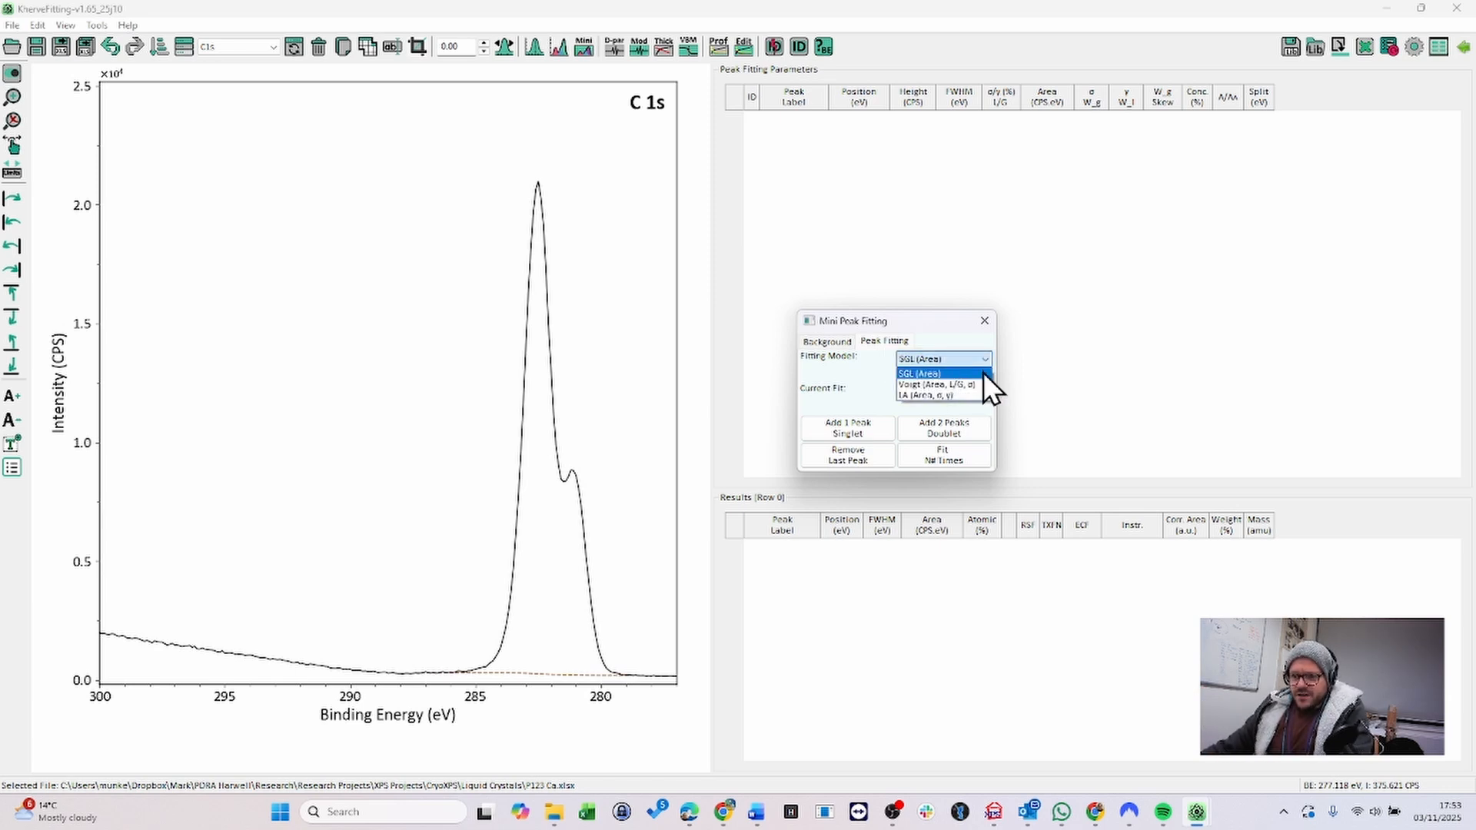
{"action": "left_click", "coordinate": [952, 399]}
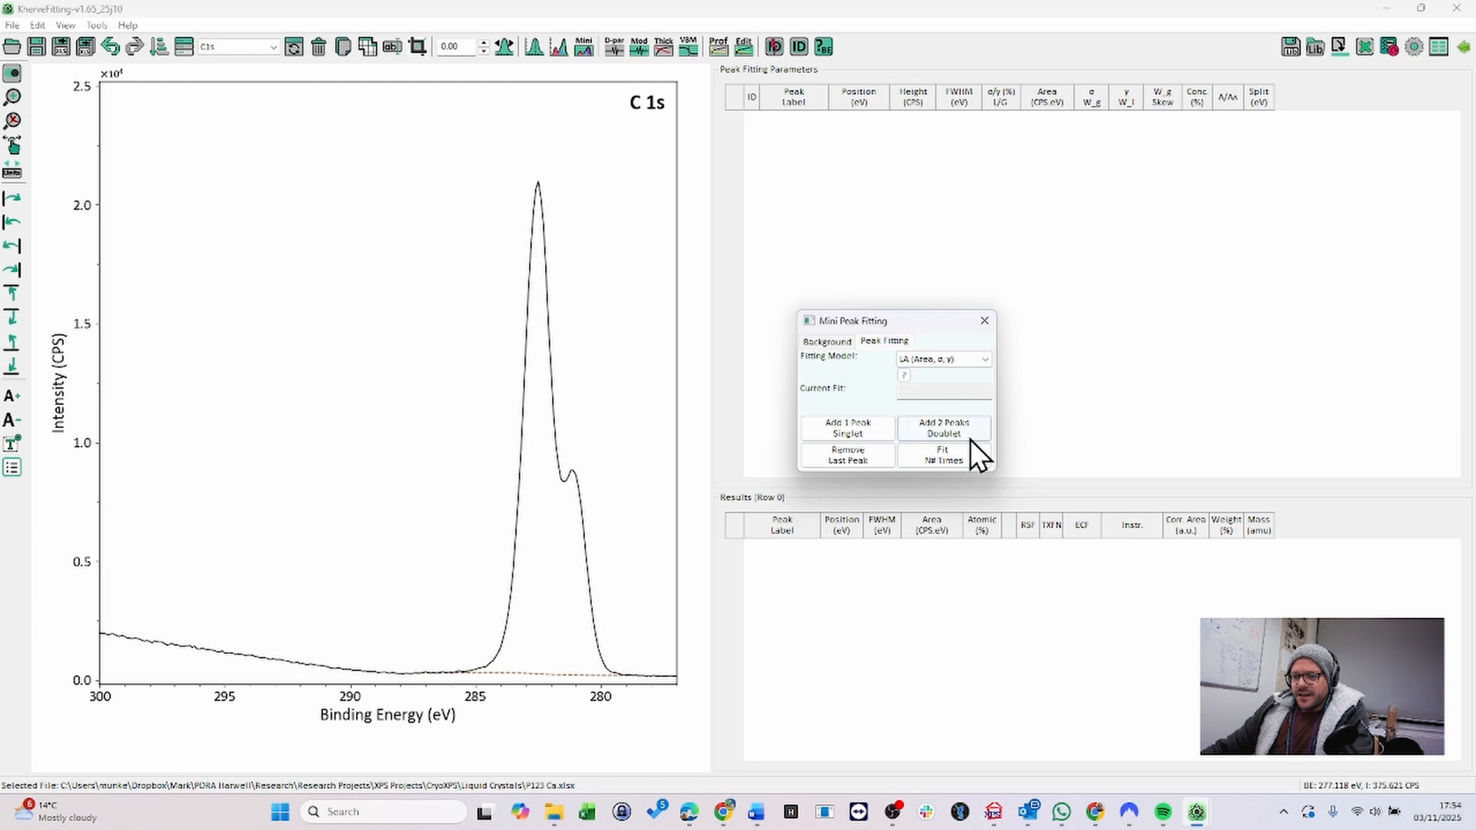
- Add two singlet peaks to the C 1s spectrum and run the fit
{"action": "left_click", "coordinate": [844, 433]}
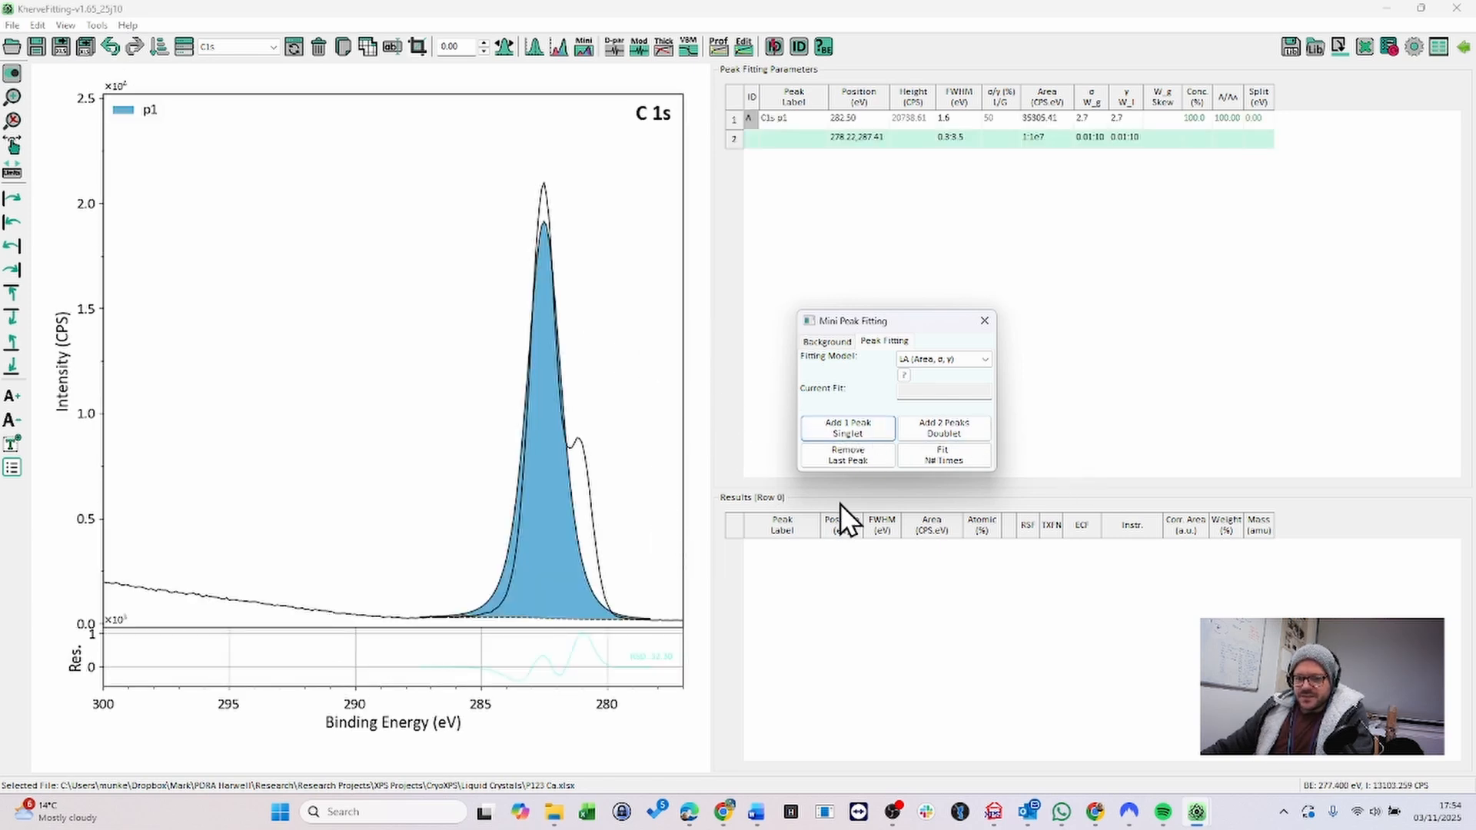
{"action": "left_click", "coordinate": [863, 431]}
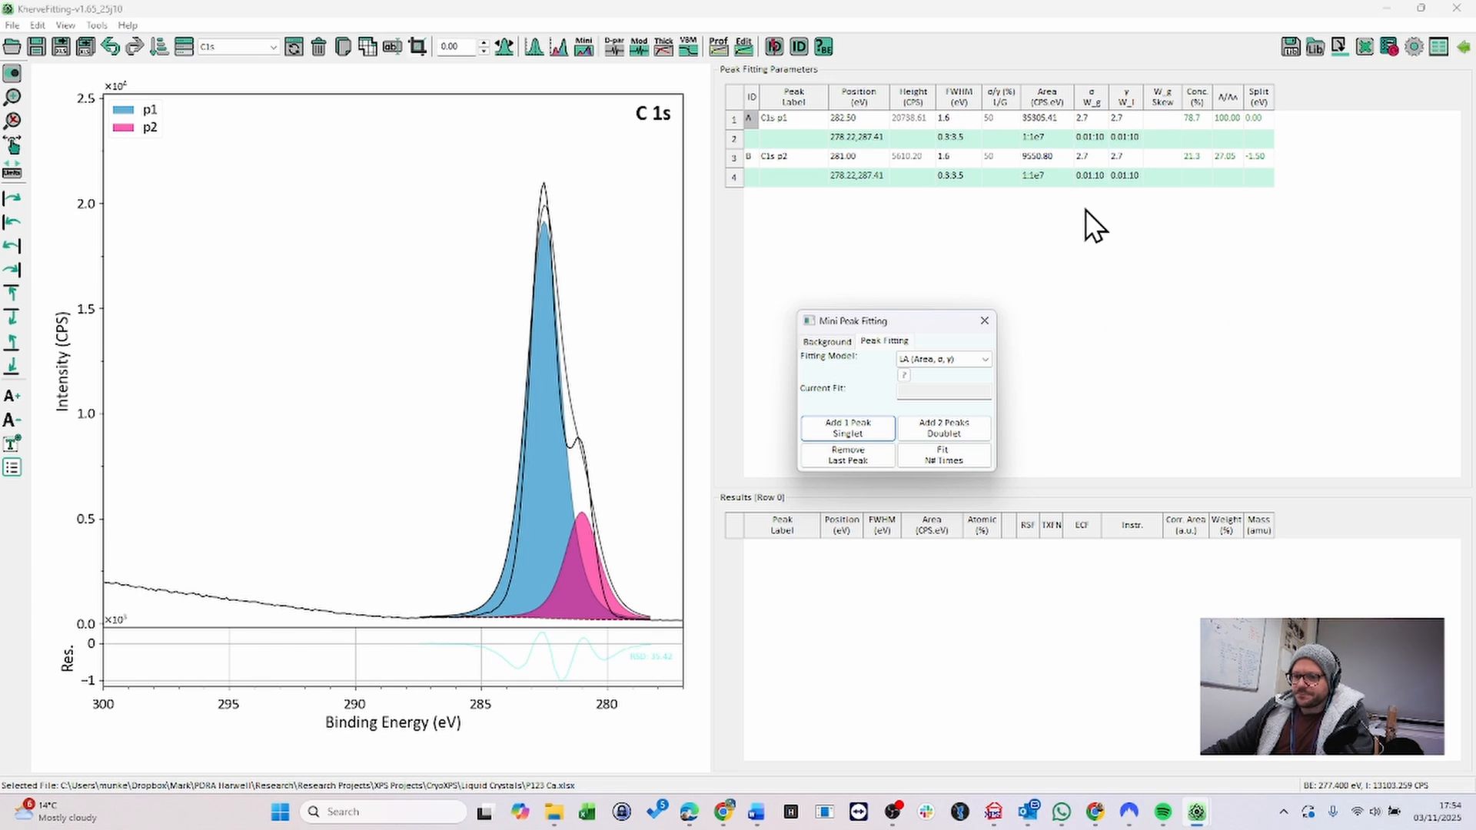
{"action": "left_click", "coordinate": [871, 426]}
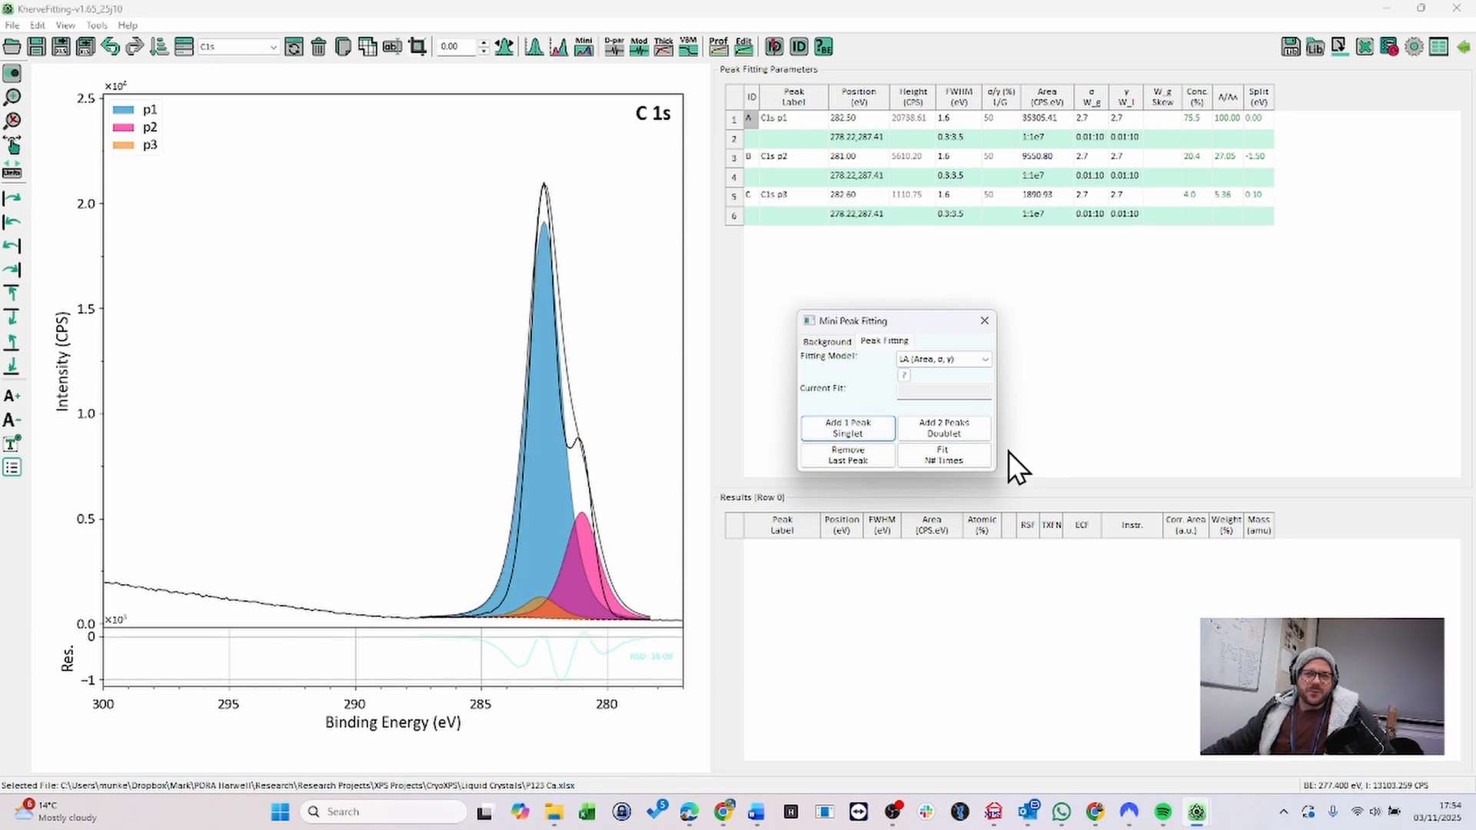
{"action": "left_click", "coordinate": [858, 461]}
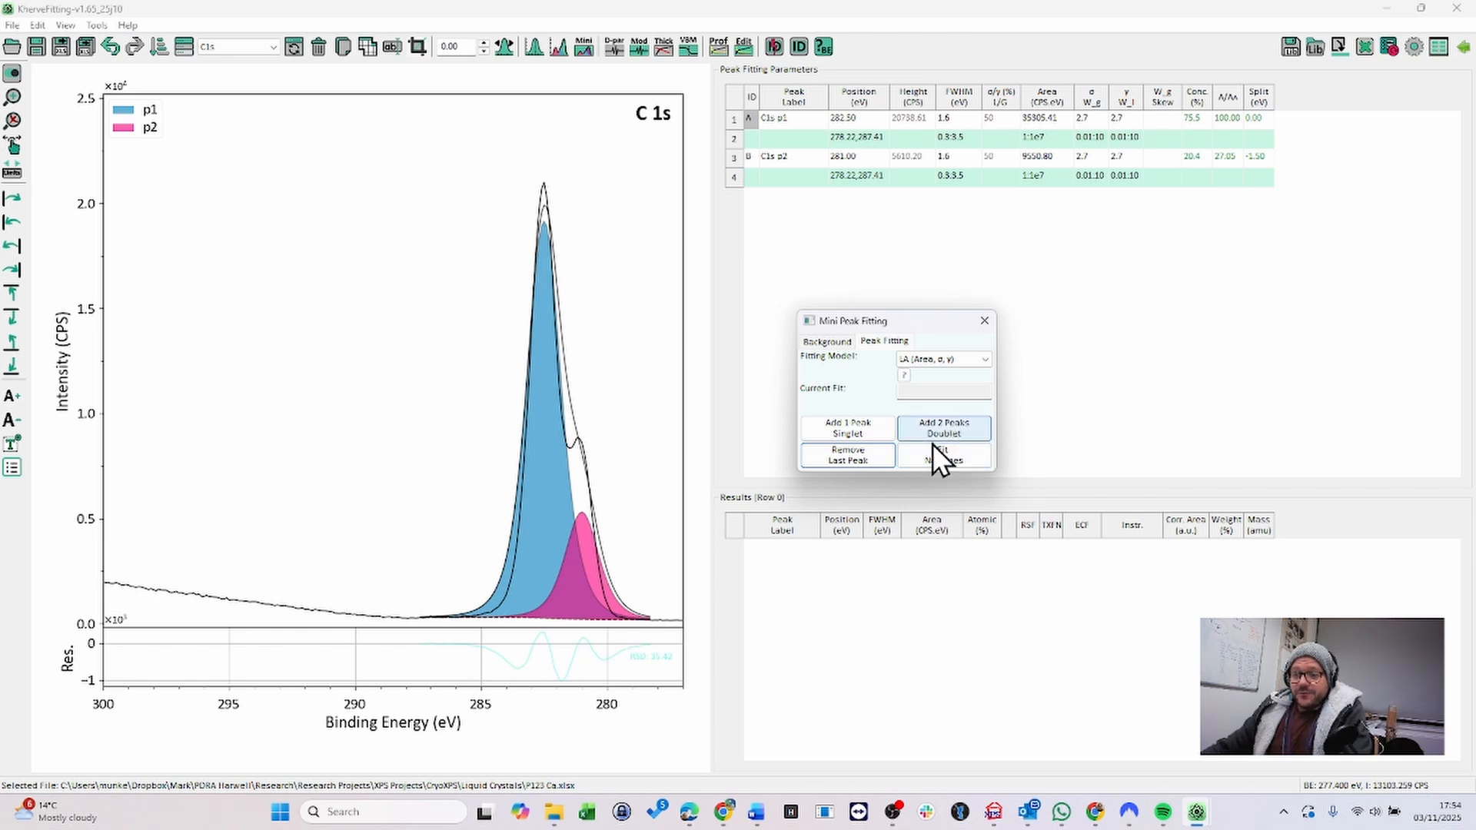
{"action": "left_click", "coordinate": [950, 459]}
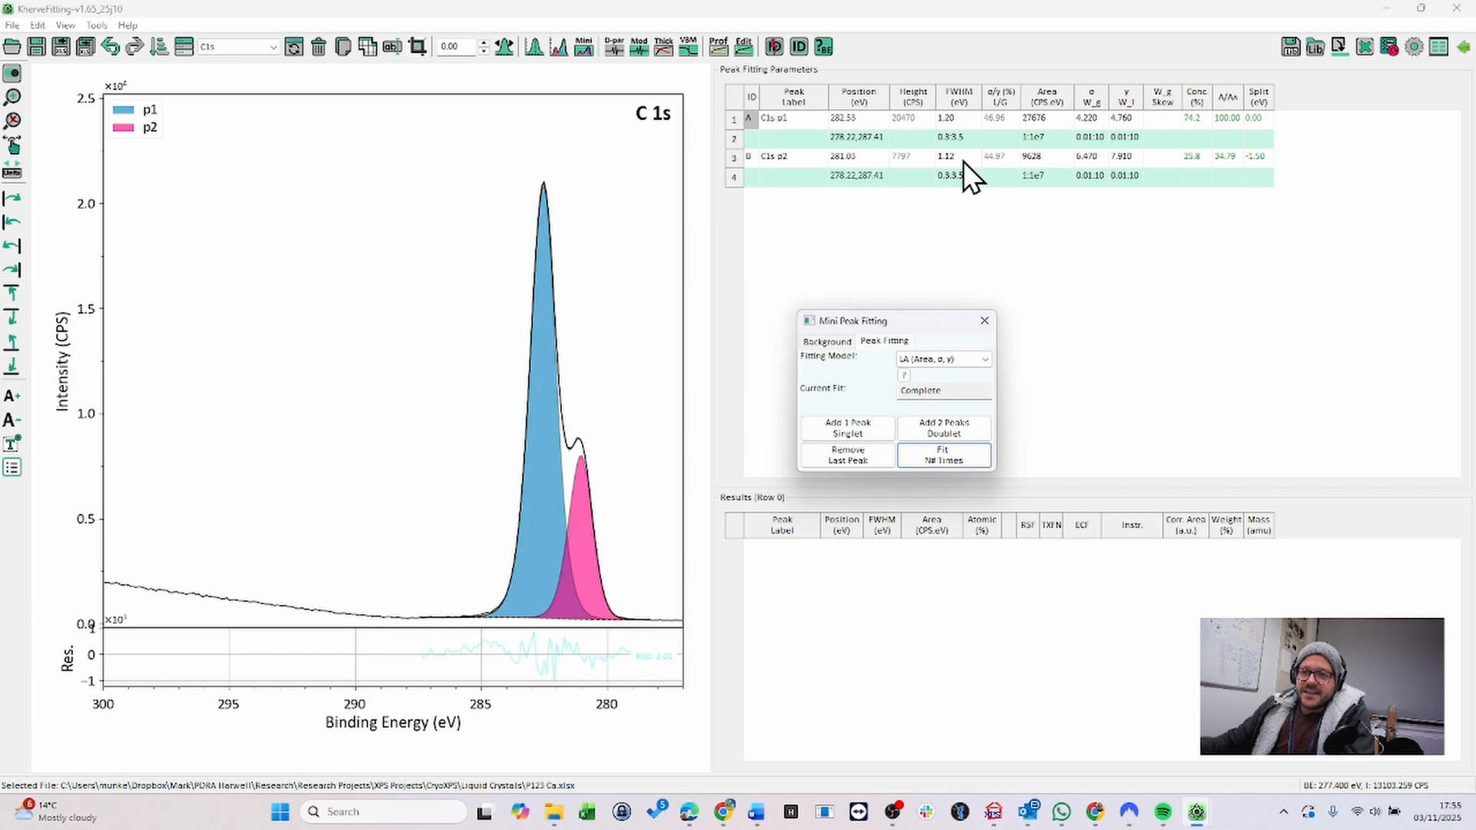
- Rename the first peak's label to C=O and the second peak's label to CC/CH
{"action": "double_click", "coordinate": [776, 119]}
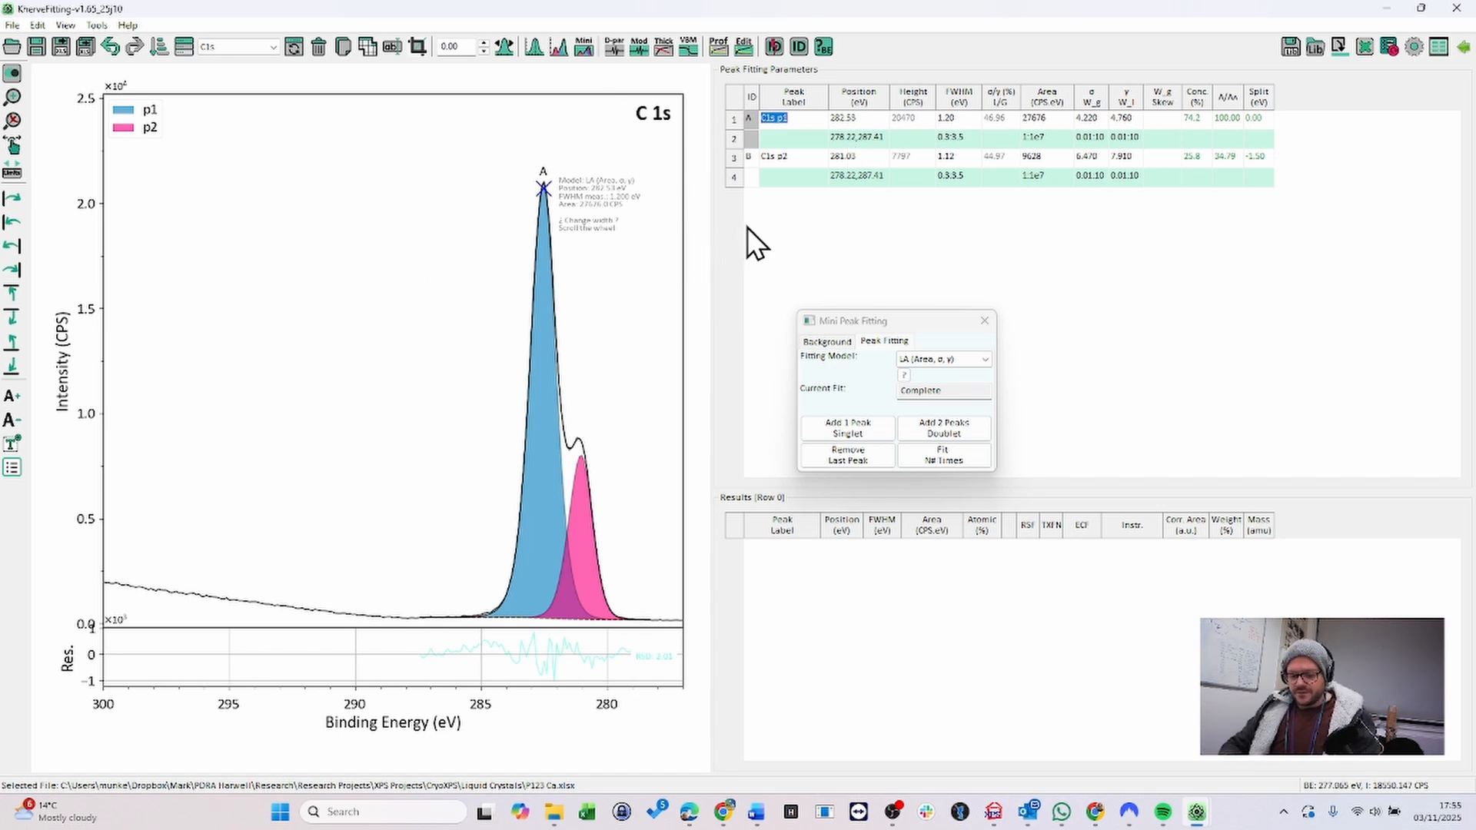
{"action": "type", "text": "C-"}
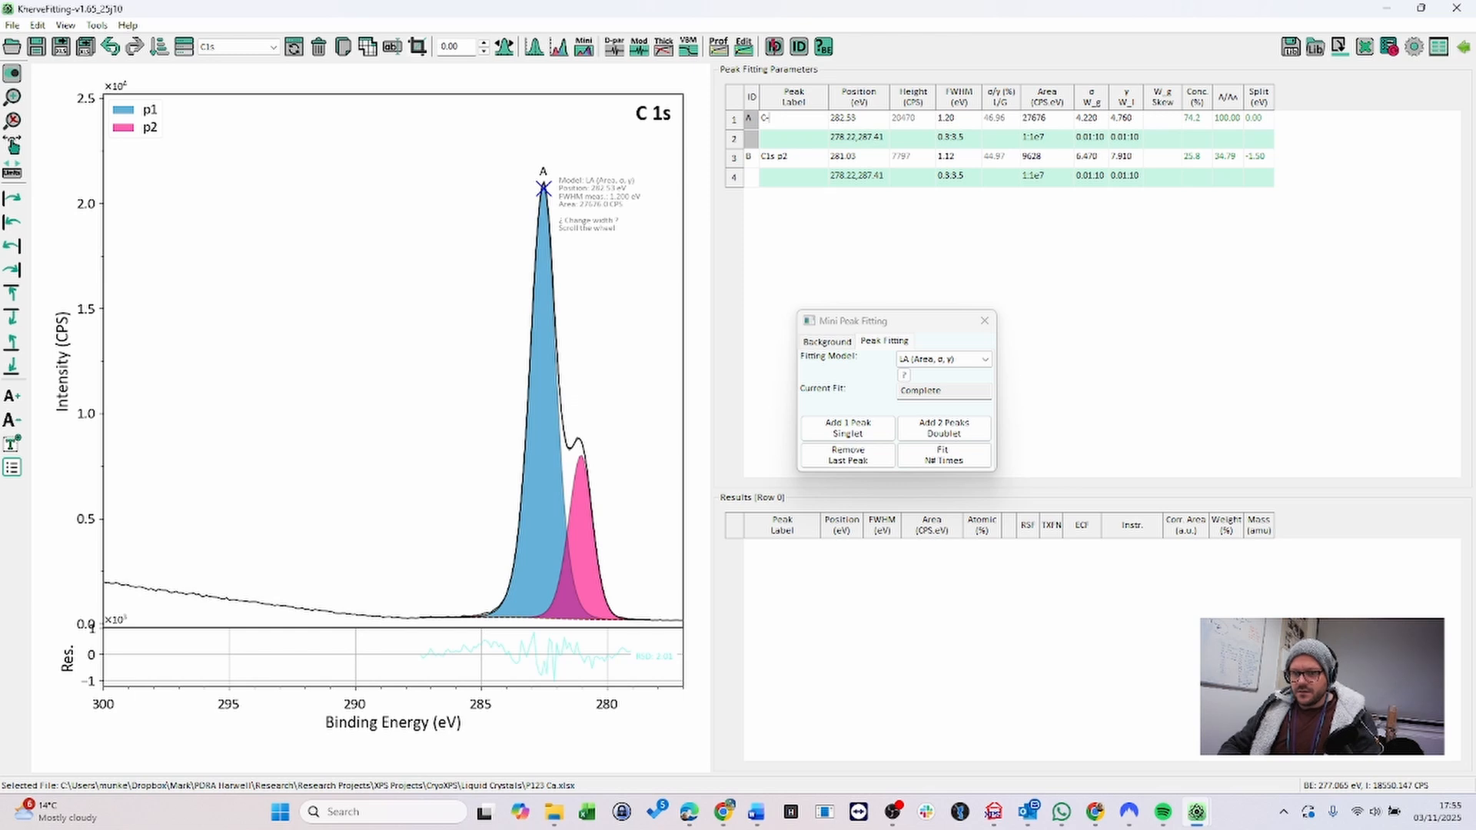
{"action": "type", "text": "O"}
{"action": "key", "text": "Return"}
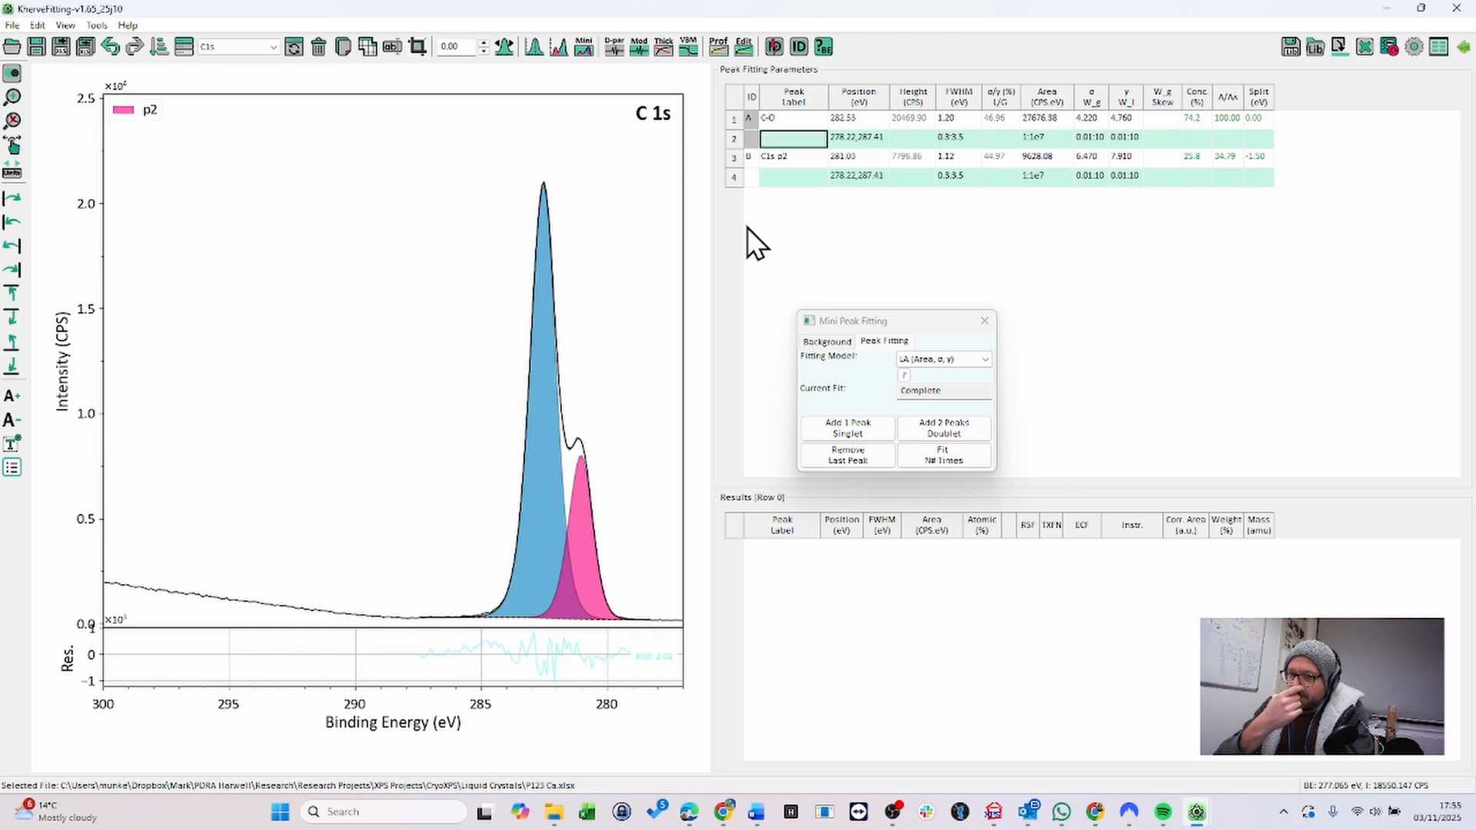
{"action": "double_click", "coordinate": [788, 158]}
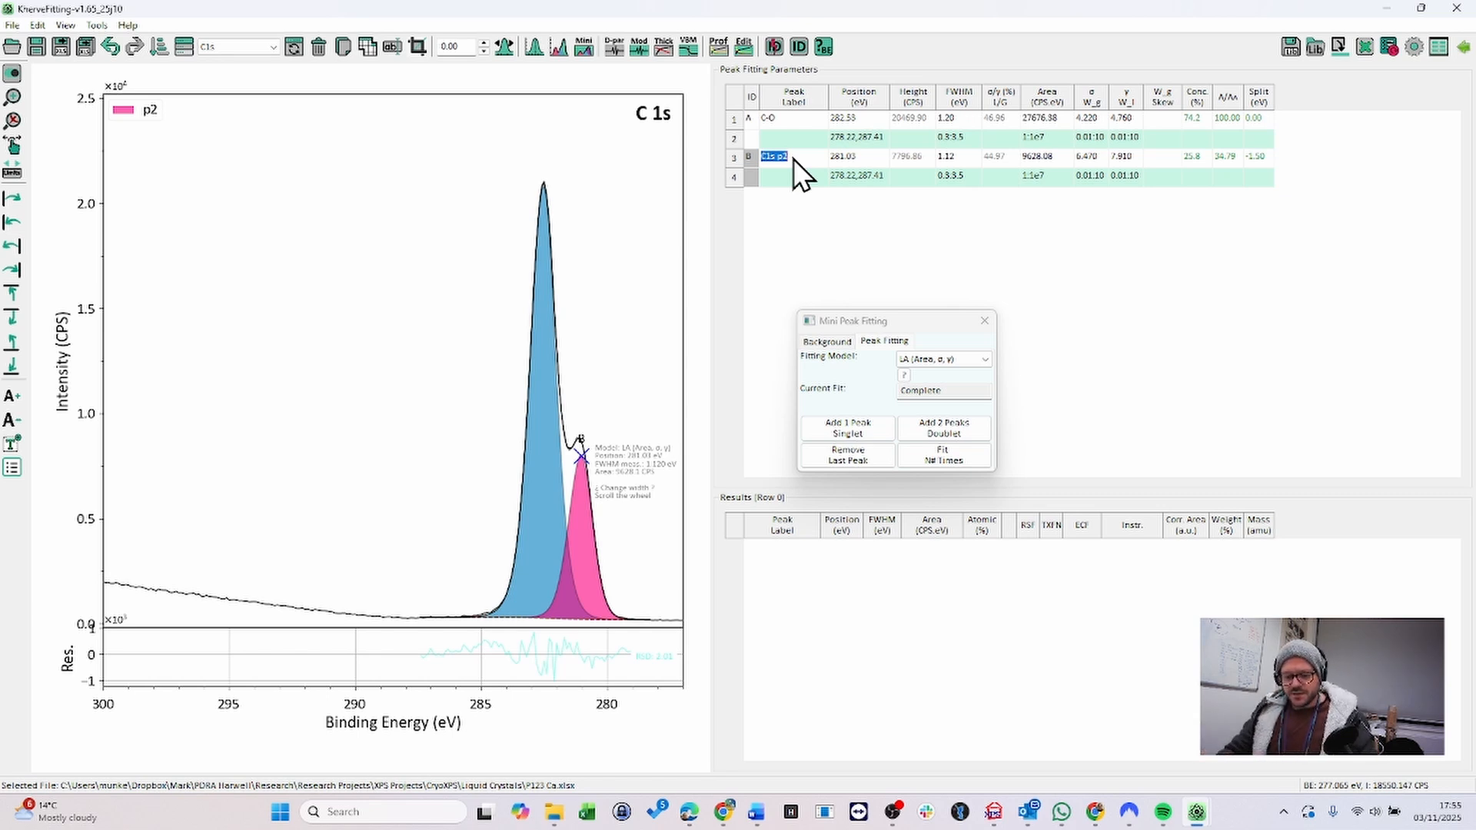
{"action": "type", "text": "CC/CH"}
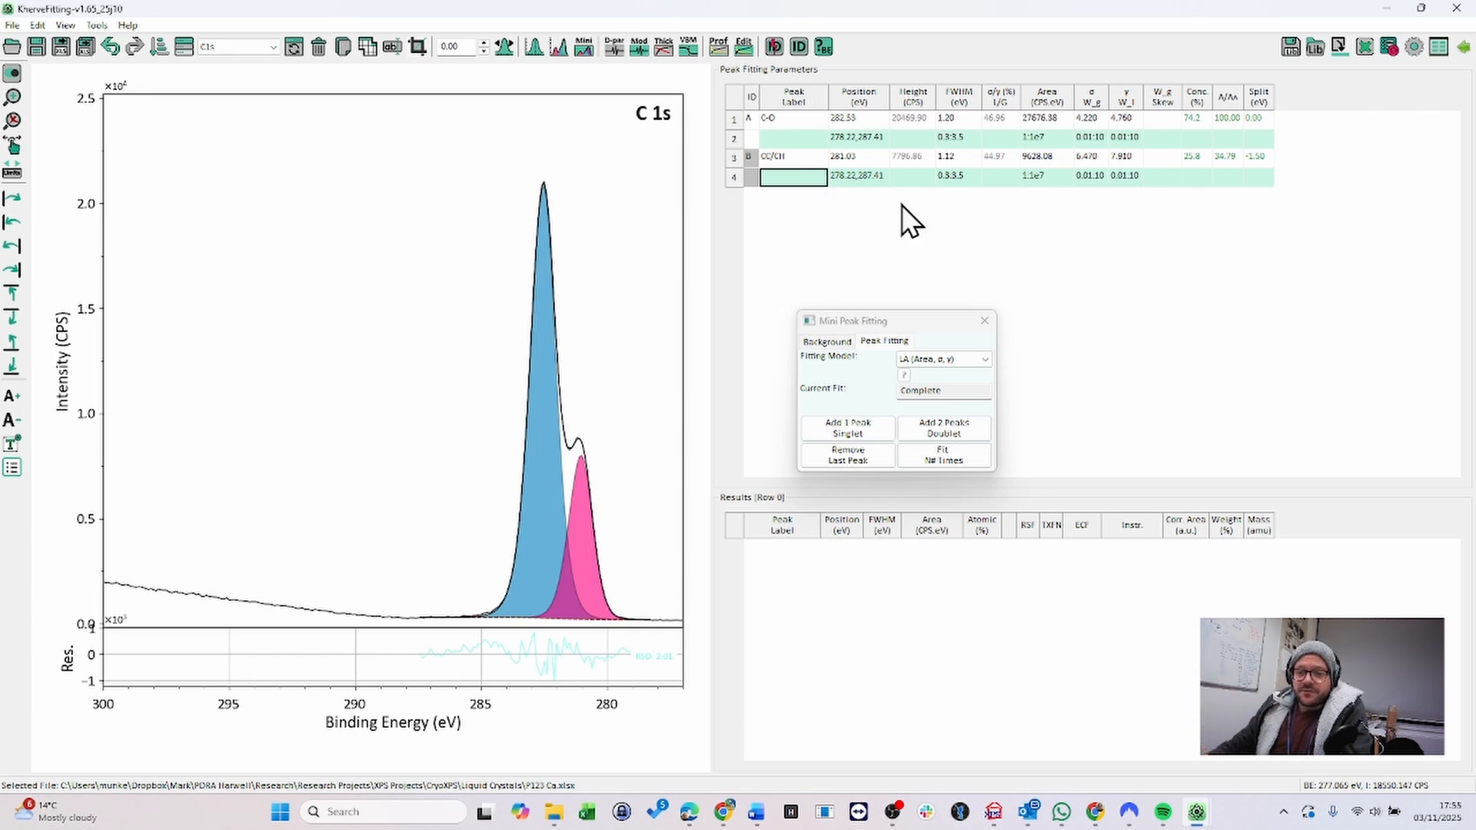
- Constrain the second peak's FWHM to A*1 and refit
{"action": "double_click", "coordinate": [959, 174]}
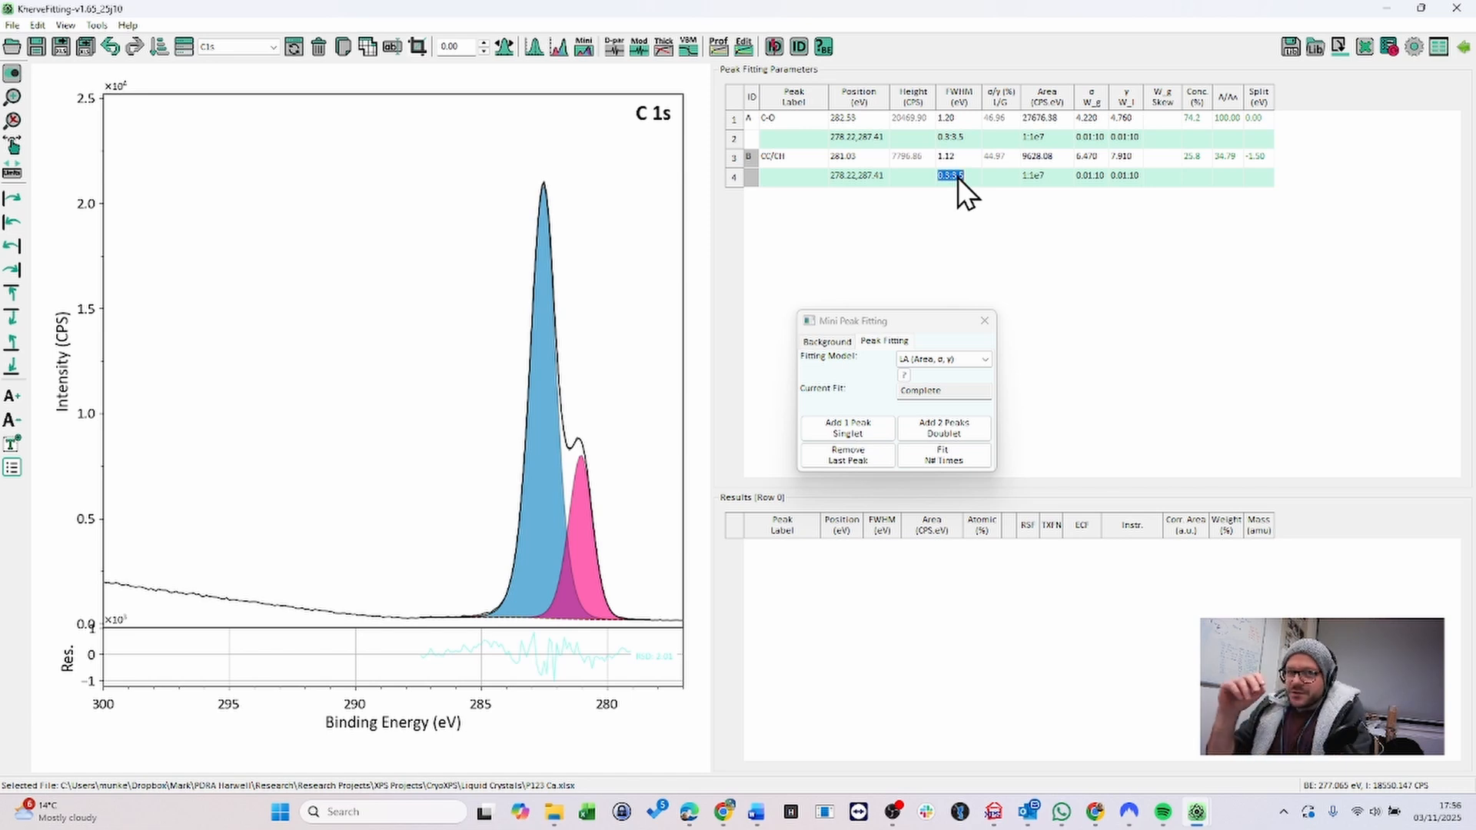
{"action": "type", "text": "A*1"}
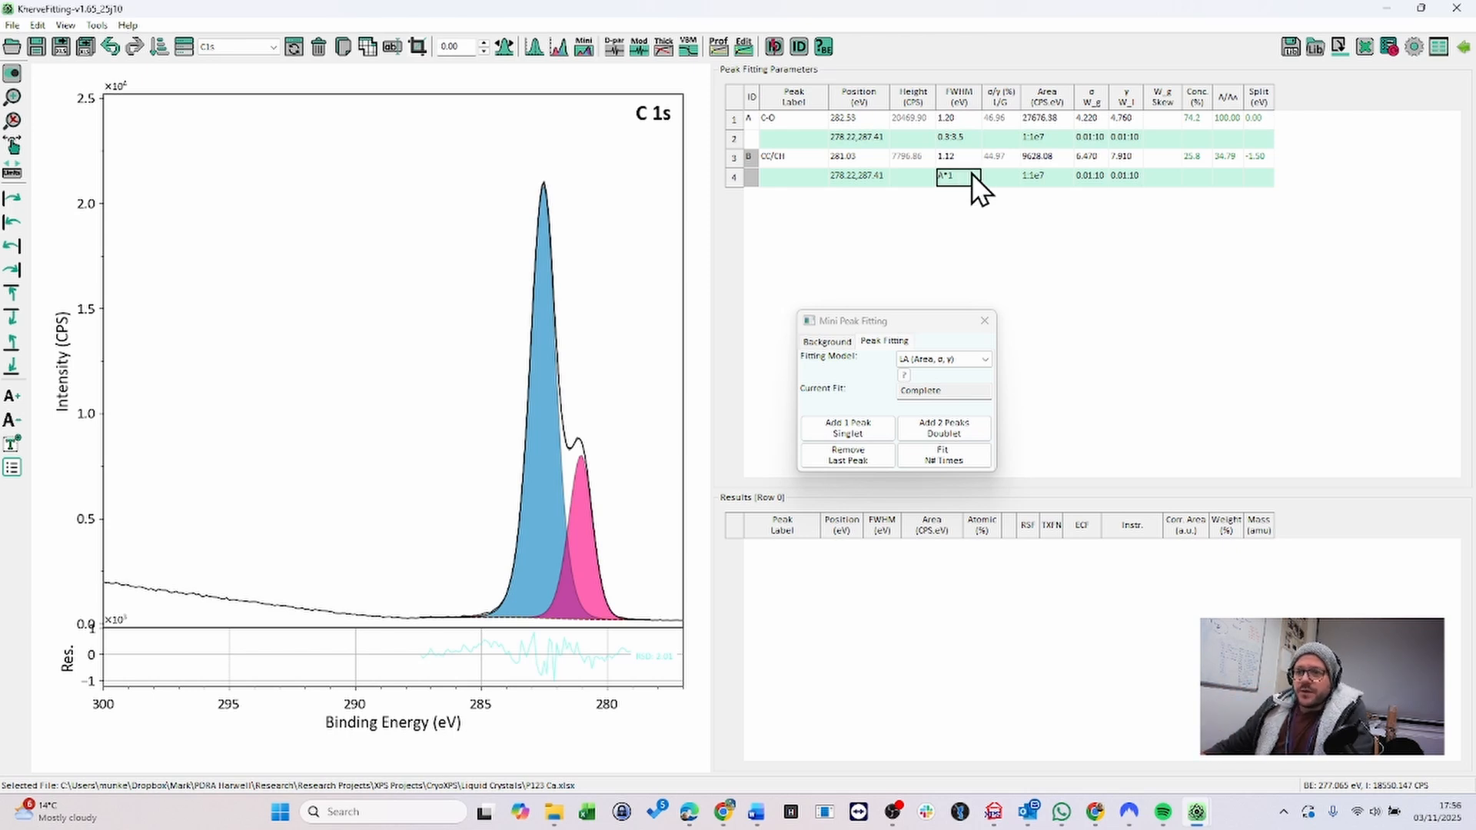
{"action": "left_click", "coordinate": [969, 463]}
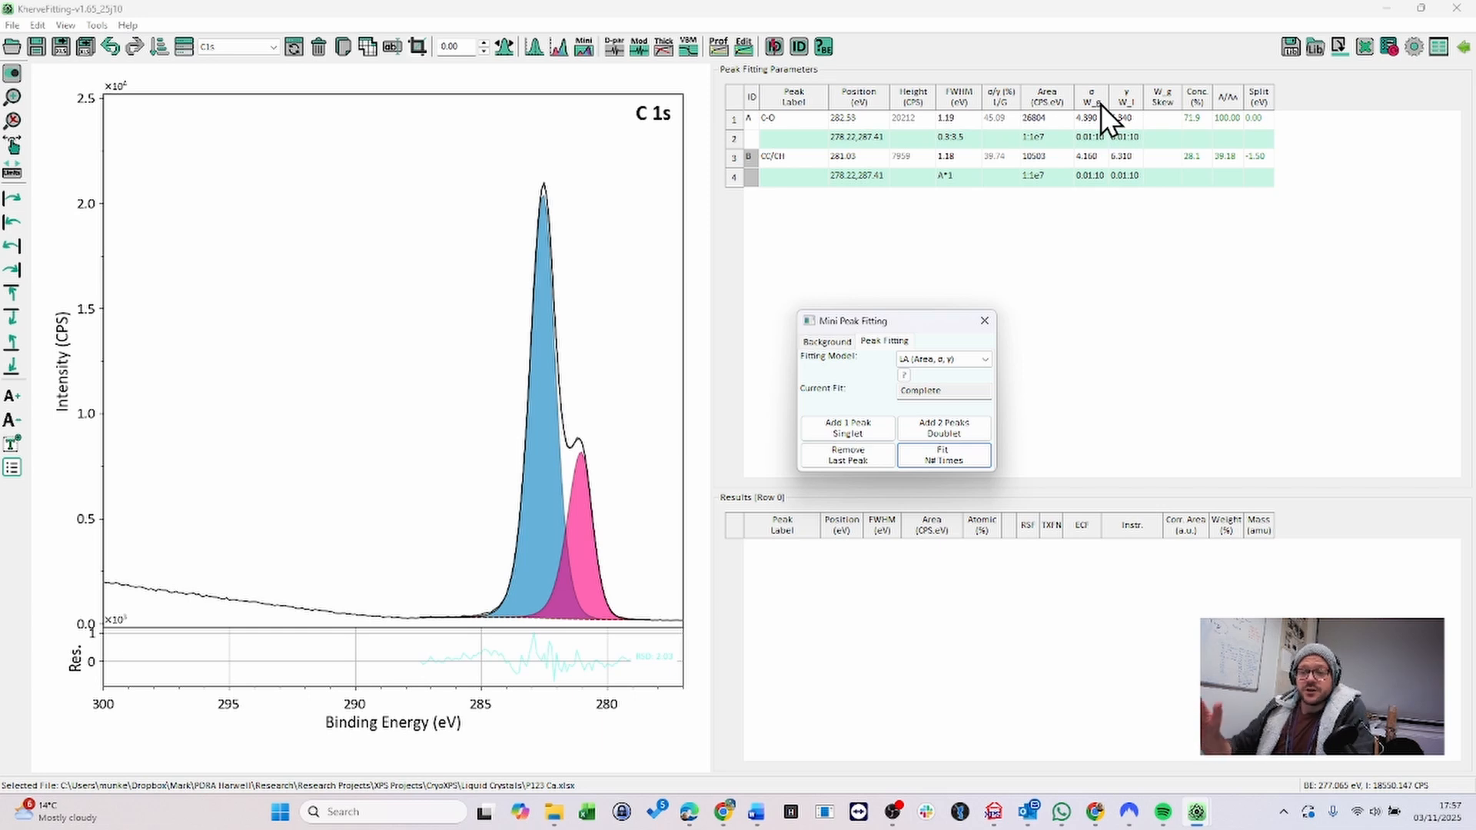
- Constrain the second peak's σ (W_g) and γ (W_l) widths to A*1 each and refit
{"action": "left_click", "coordinate": [1096, 179]}
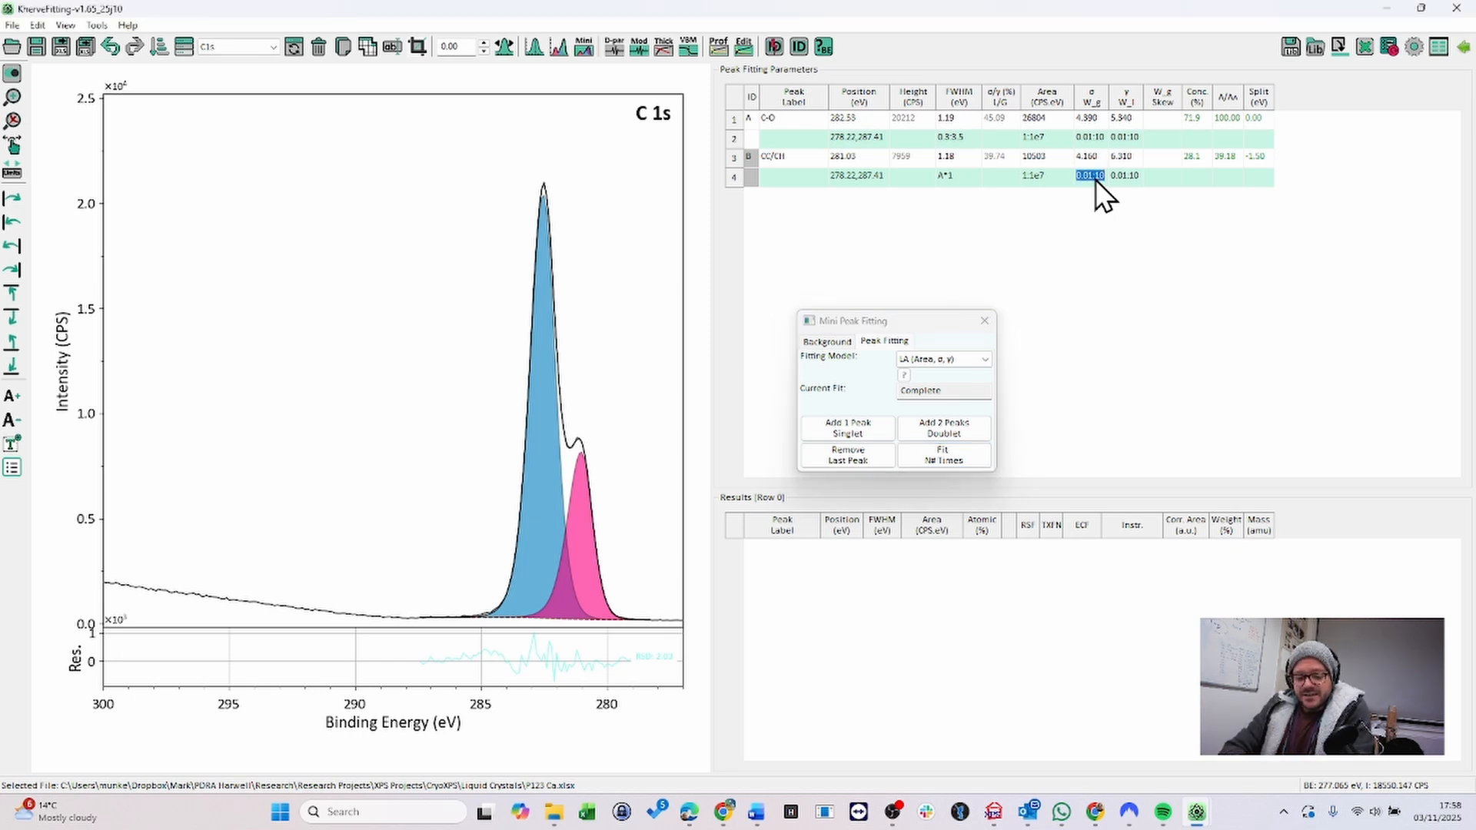
{"action": "type", "text": "A*1"}
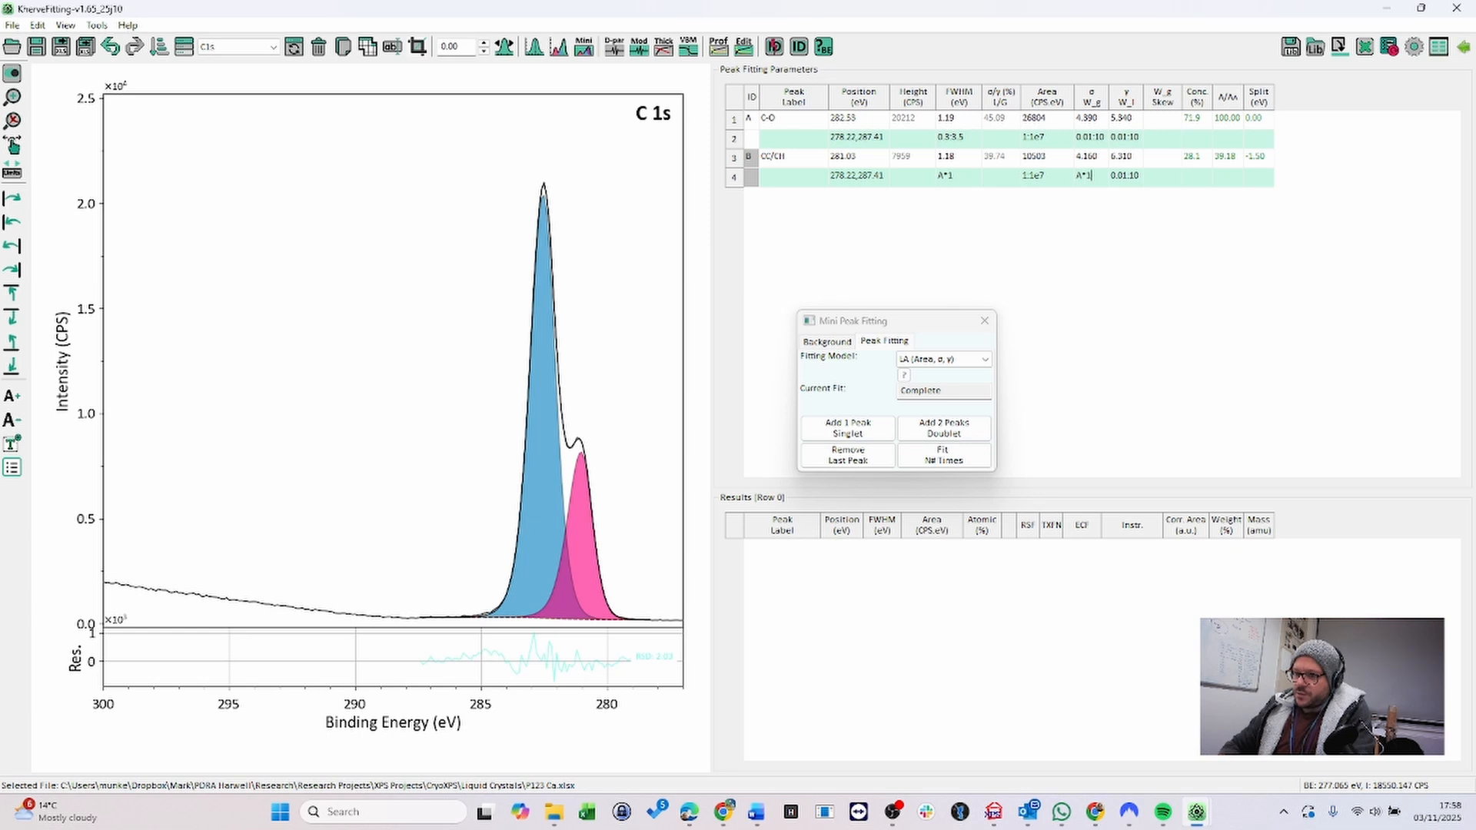
{"action": "left_click", "coordinate": [1121, 174]}
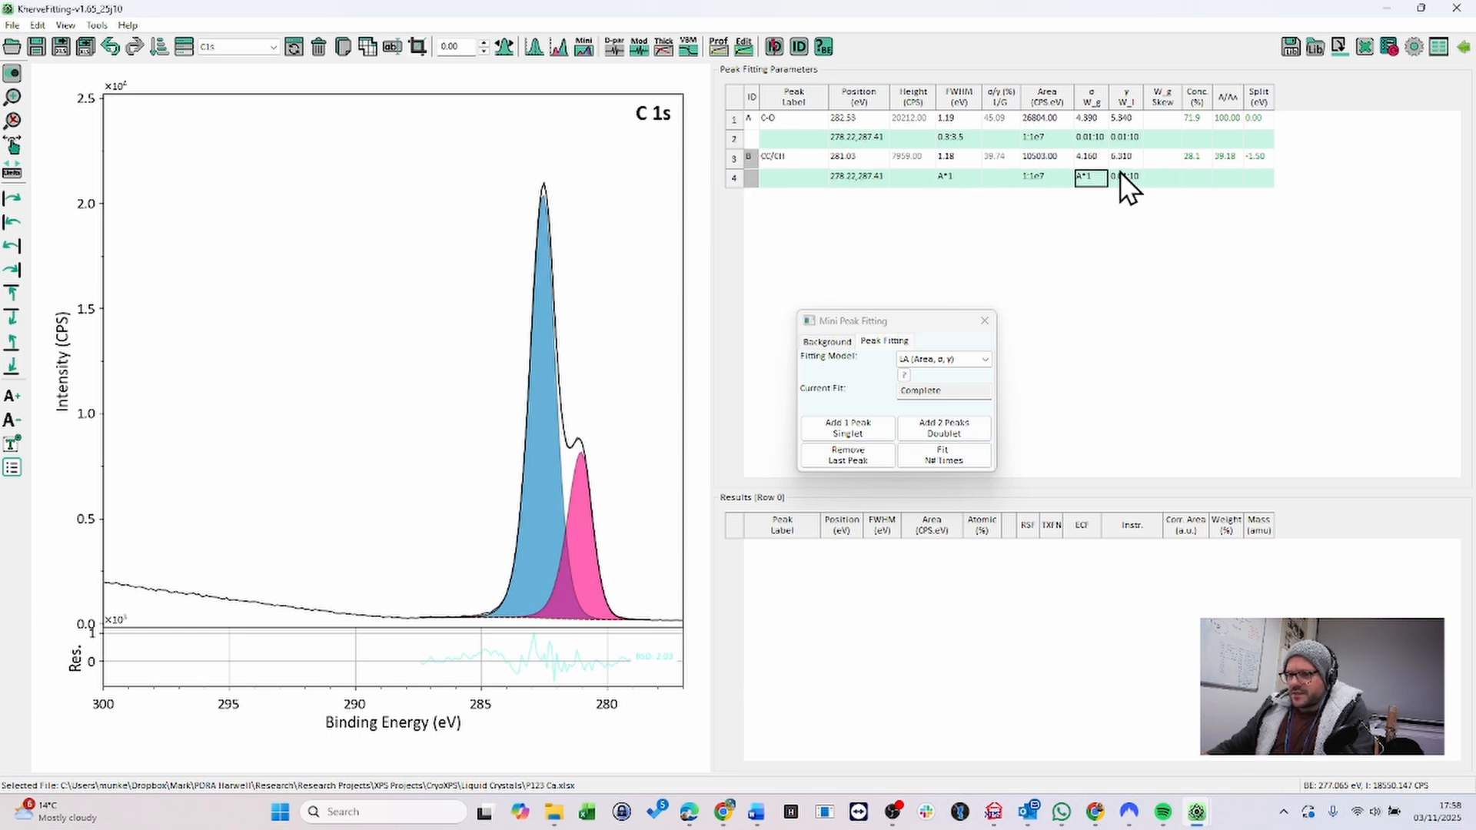
{"action": "type", "text": "A"}
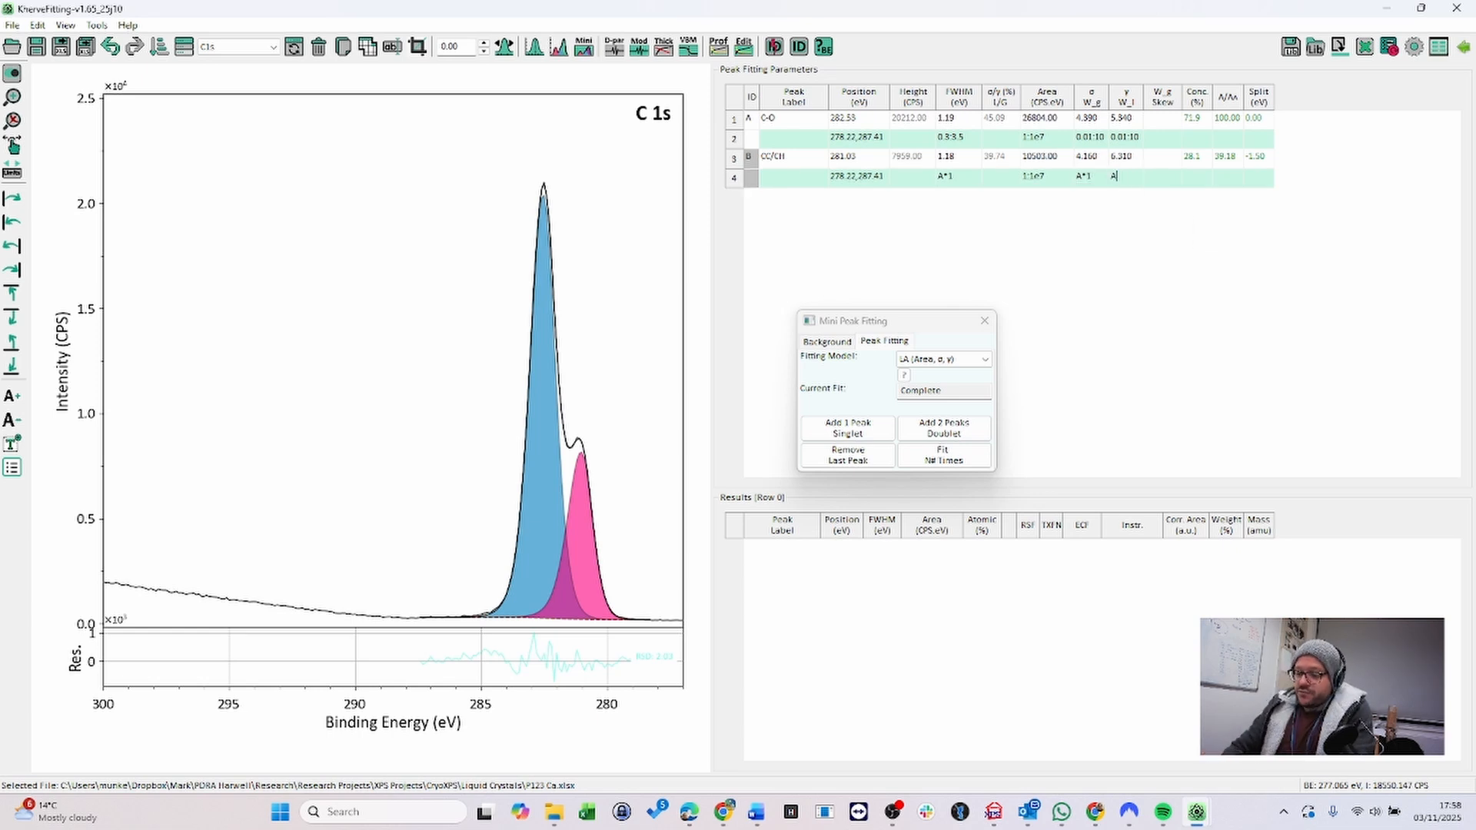
{"action": "type", "text": "*1"}
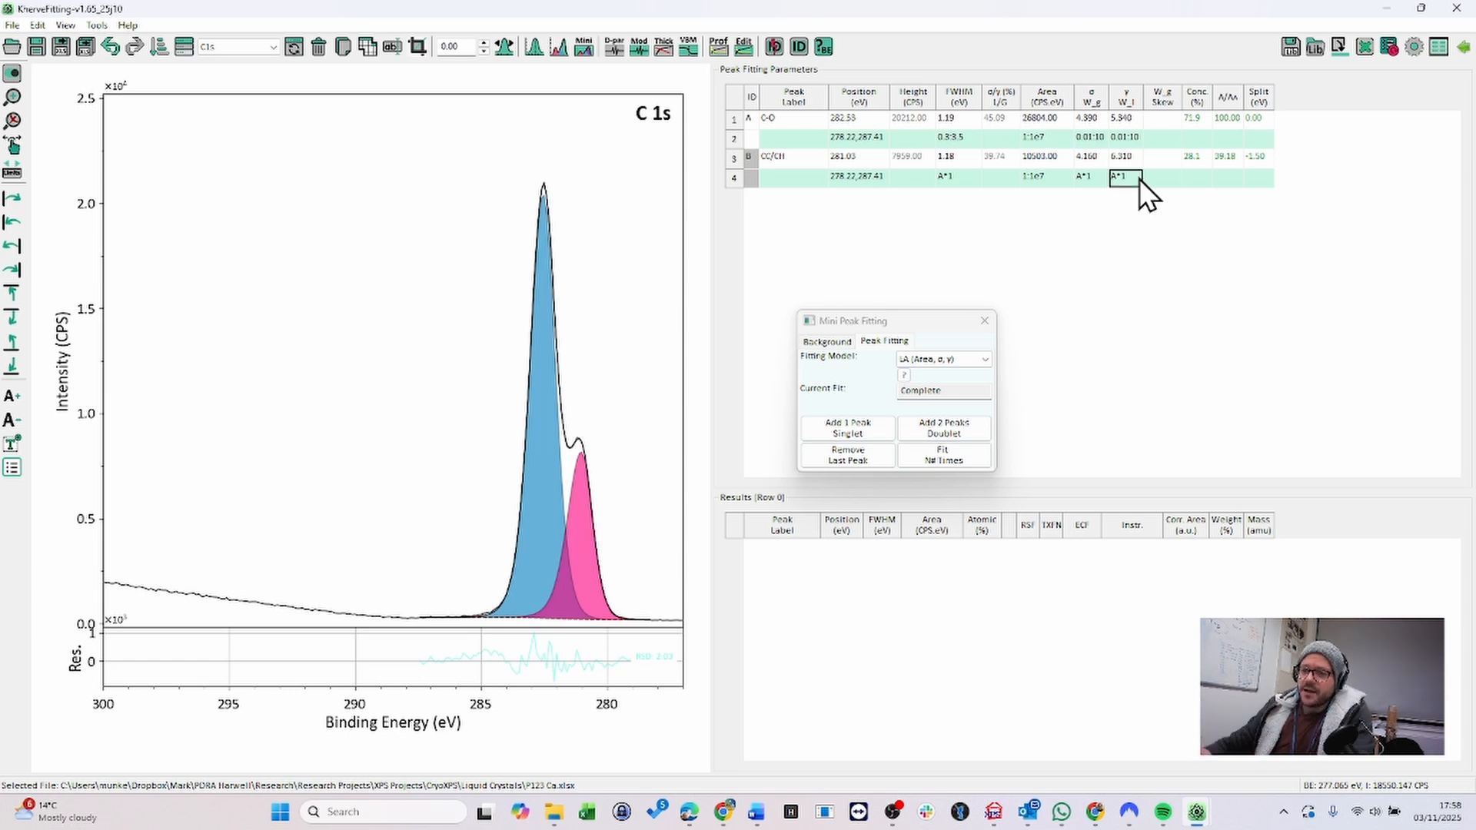
{"action": "left_click", "coordinate": [965, 457]}
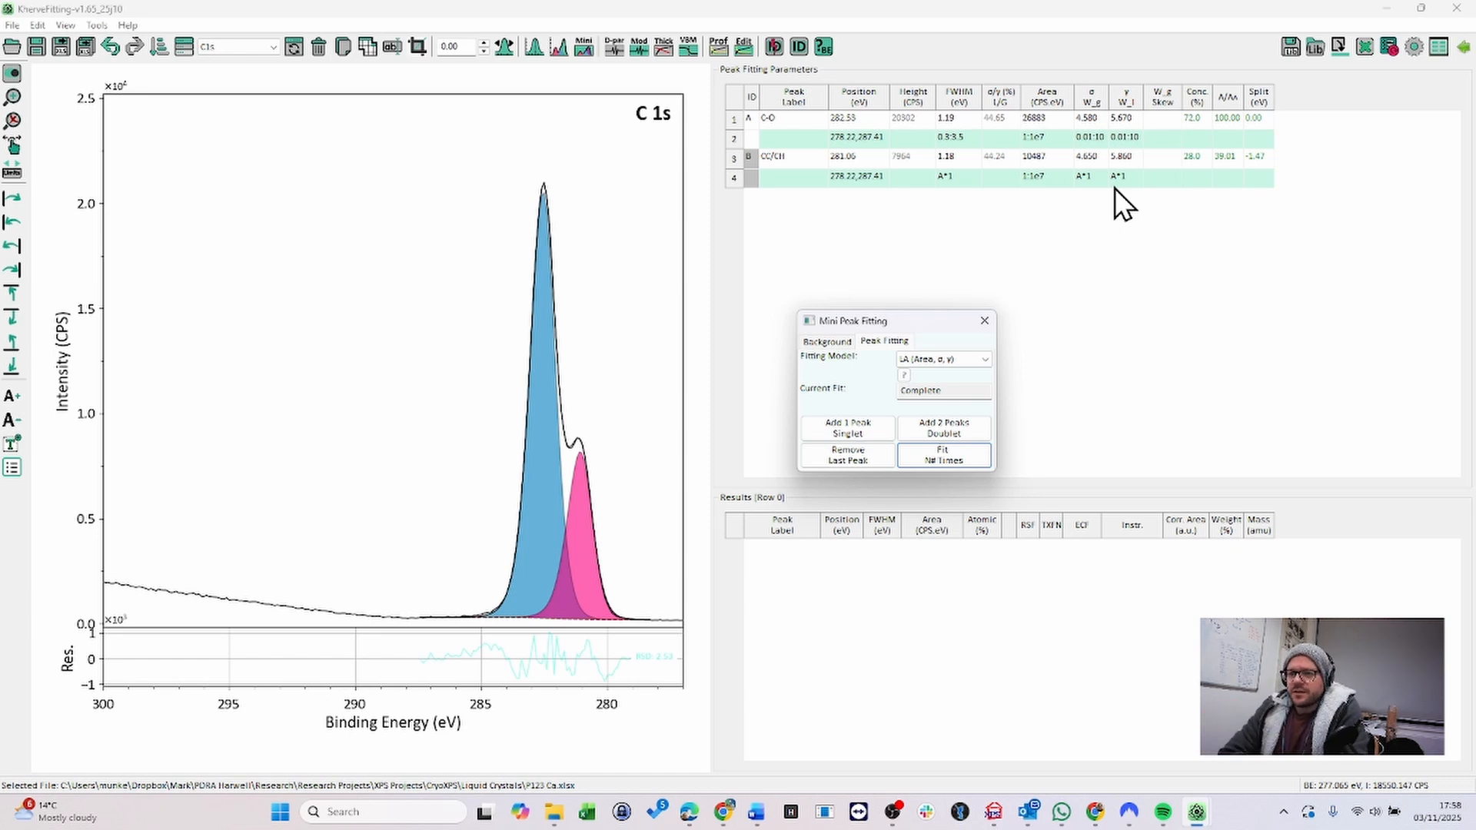
- Edit the second peak's γ (W_l) constraint expression and refit
{"action": "double_click", "coordinate": [1133, 176]}
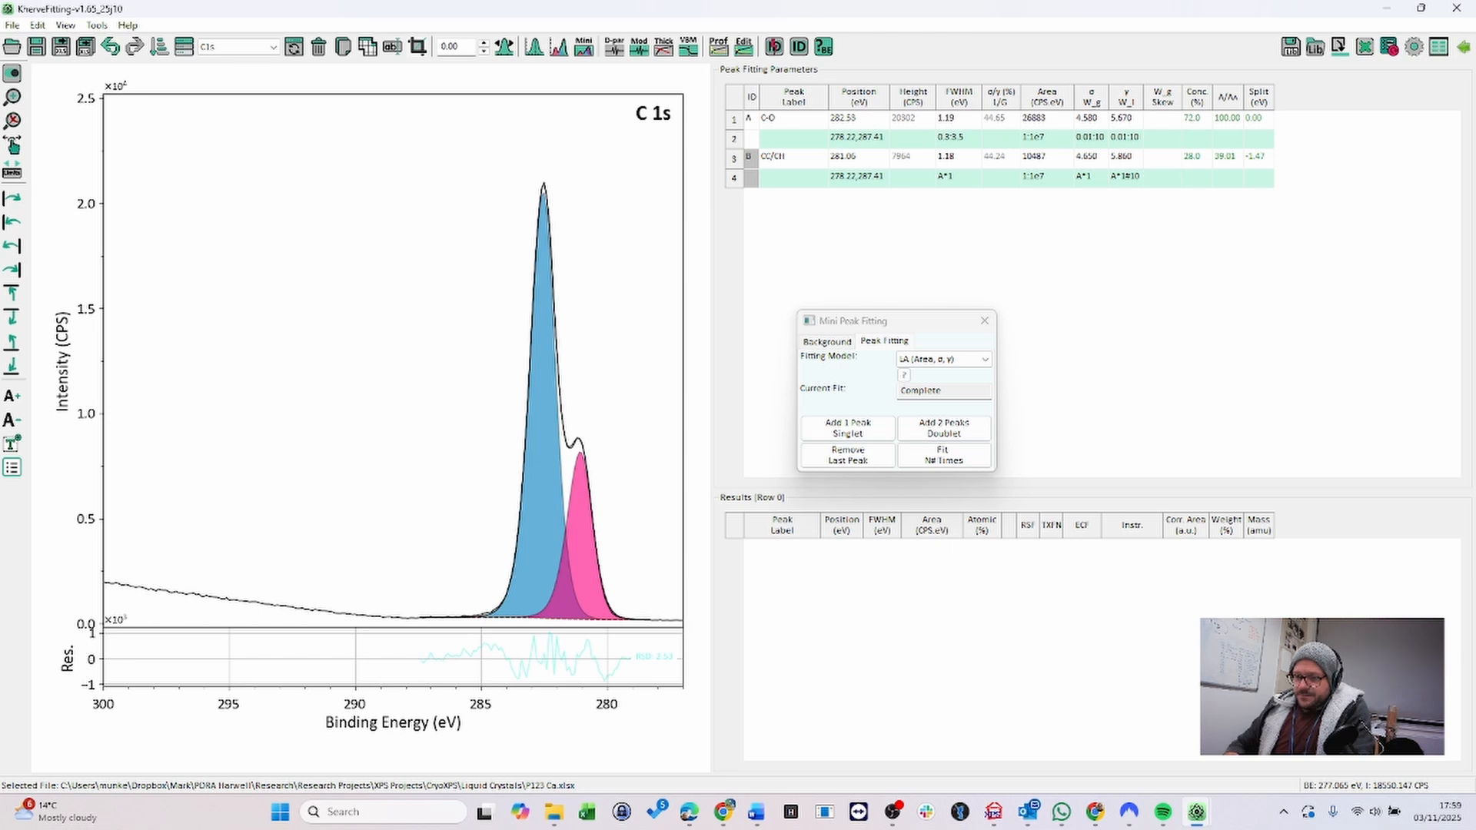
{"action": "key", "text": "Return"}
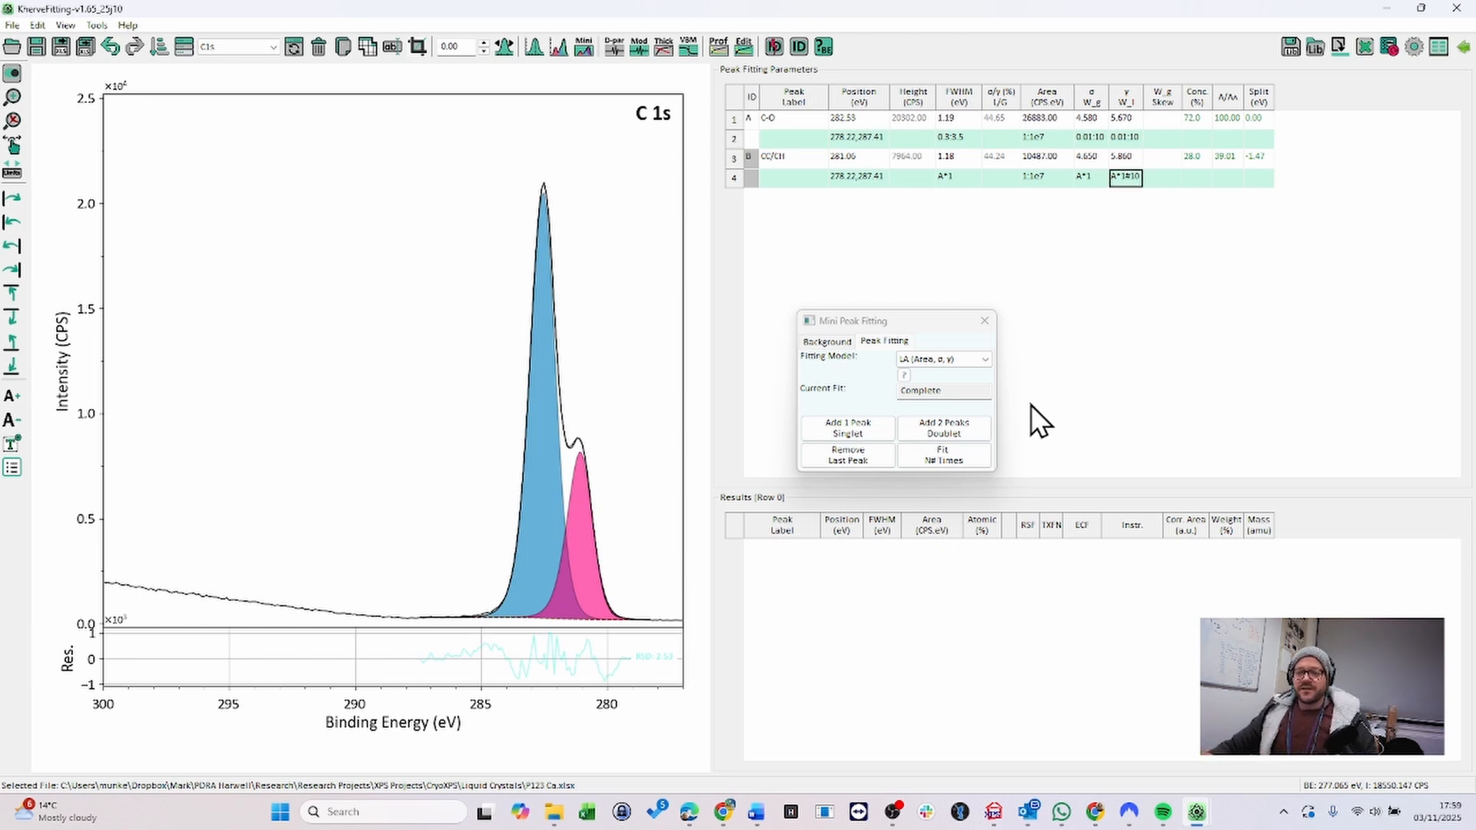
{"action": "left_click", "coordinate": [950, 454]}
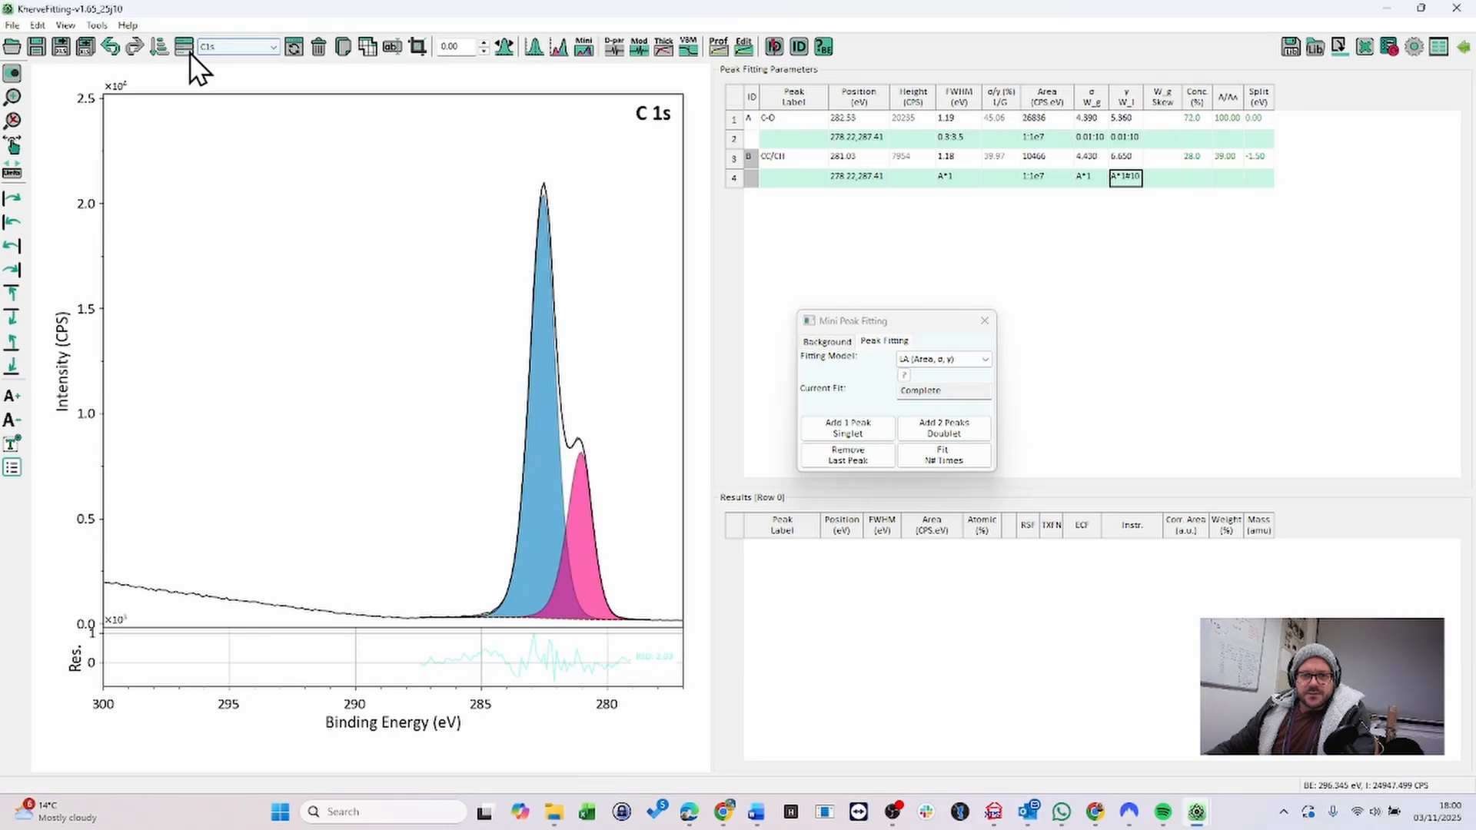
- Open the Sample/Experiment Manager, load the Ca 2p spectrum, and close the manager
{"action": "left_click", "coordinate": [190, 52]}
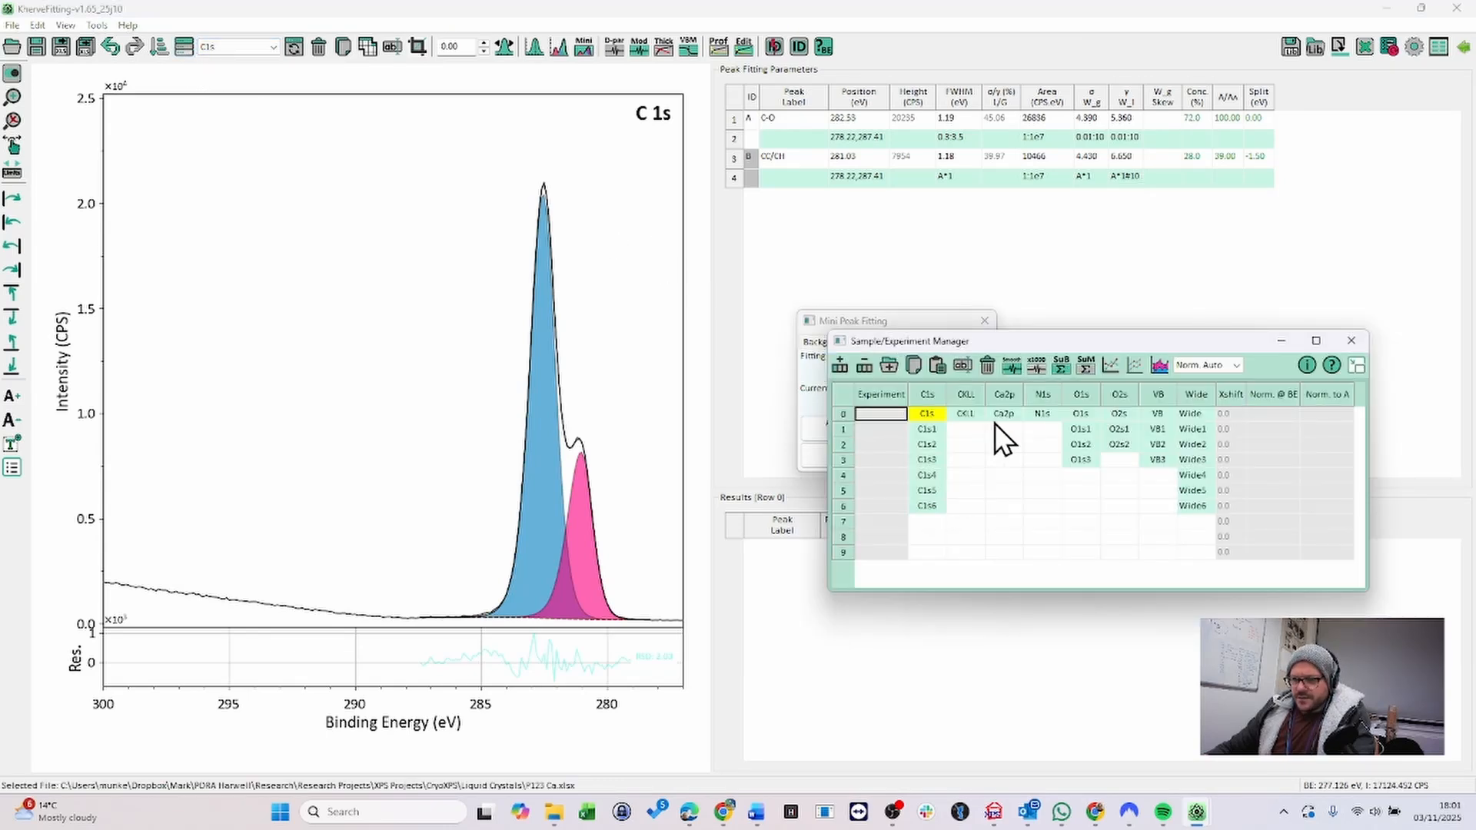
{"action": "left_click", "coordinate": [1005, 415]}
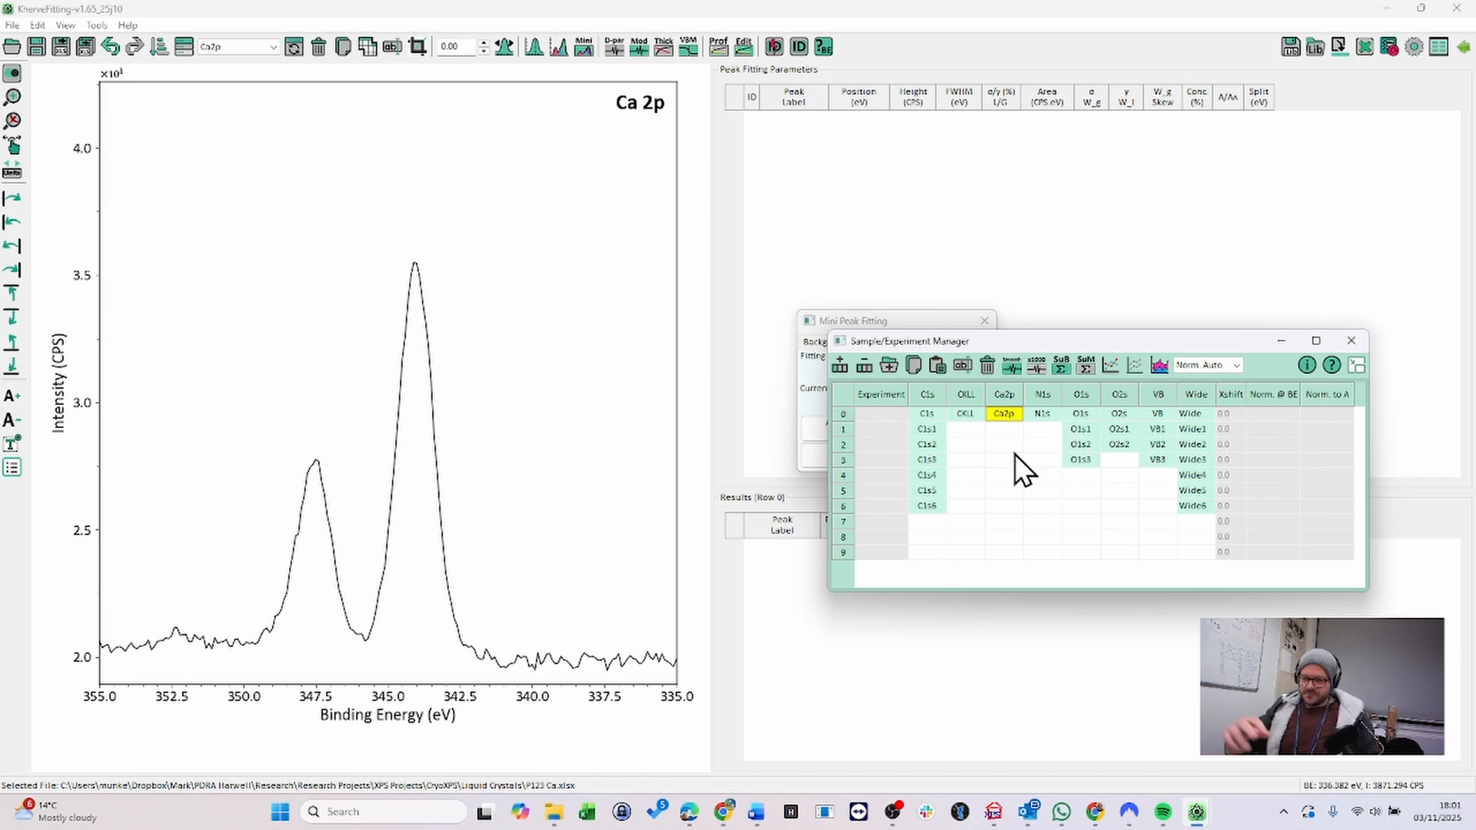
{"action": "left_click", "coordinate": [1352, 341]}
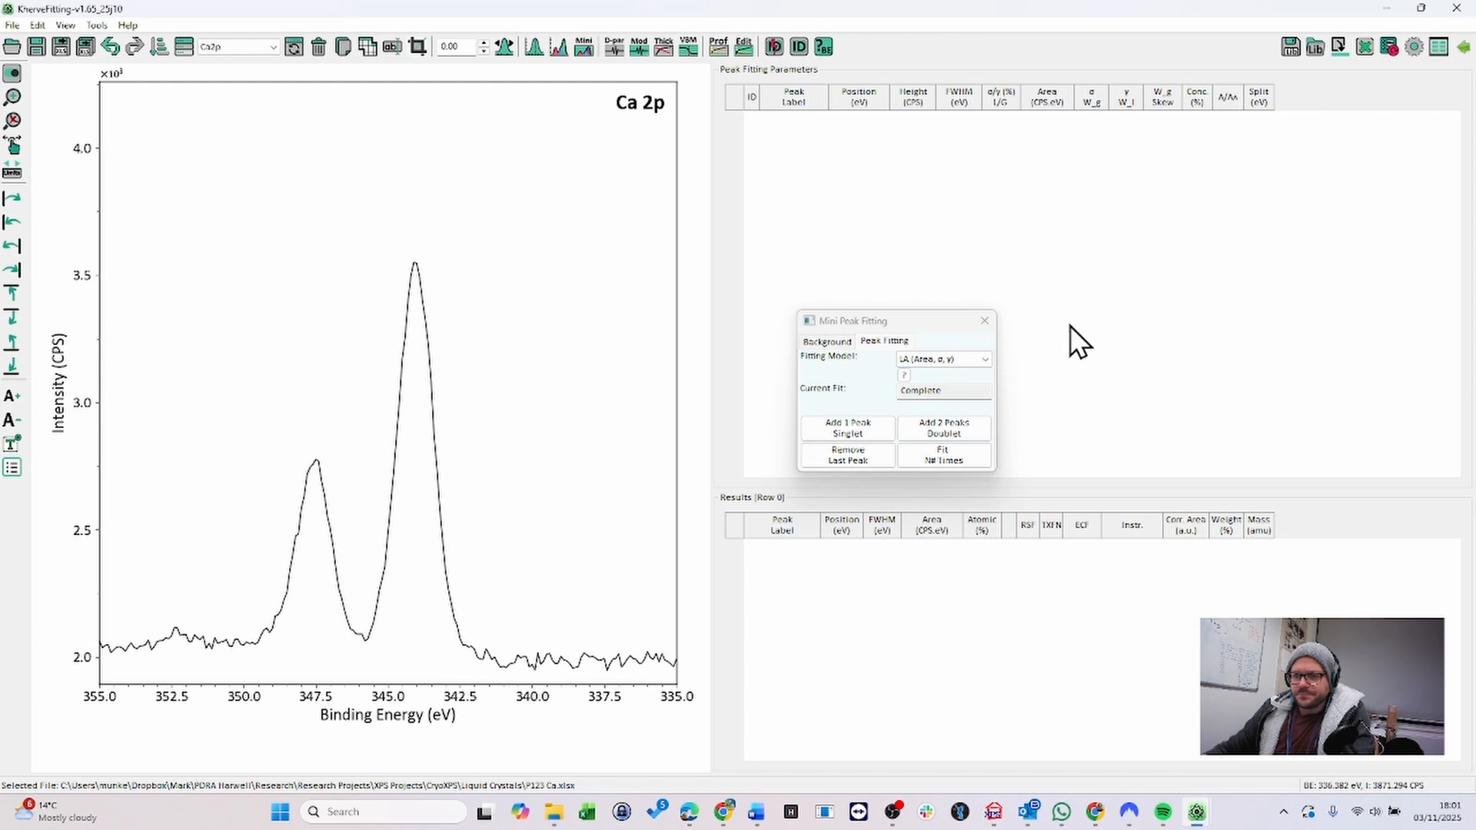
- Open the full Peak Fitting window and create a background region from 350.90 to 340.38 eV on the Ca 2p spectrum
{"action": "left_click", "coordinate": [992, 322]}
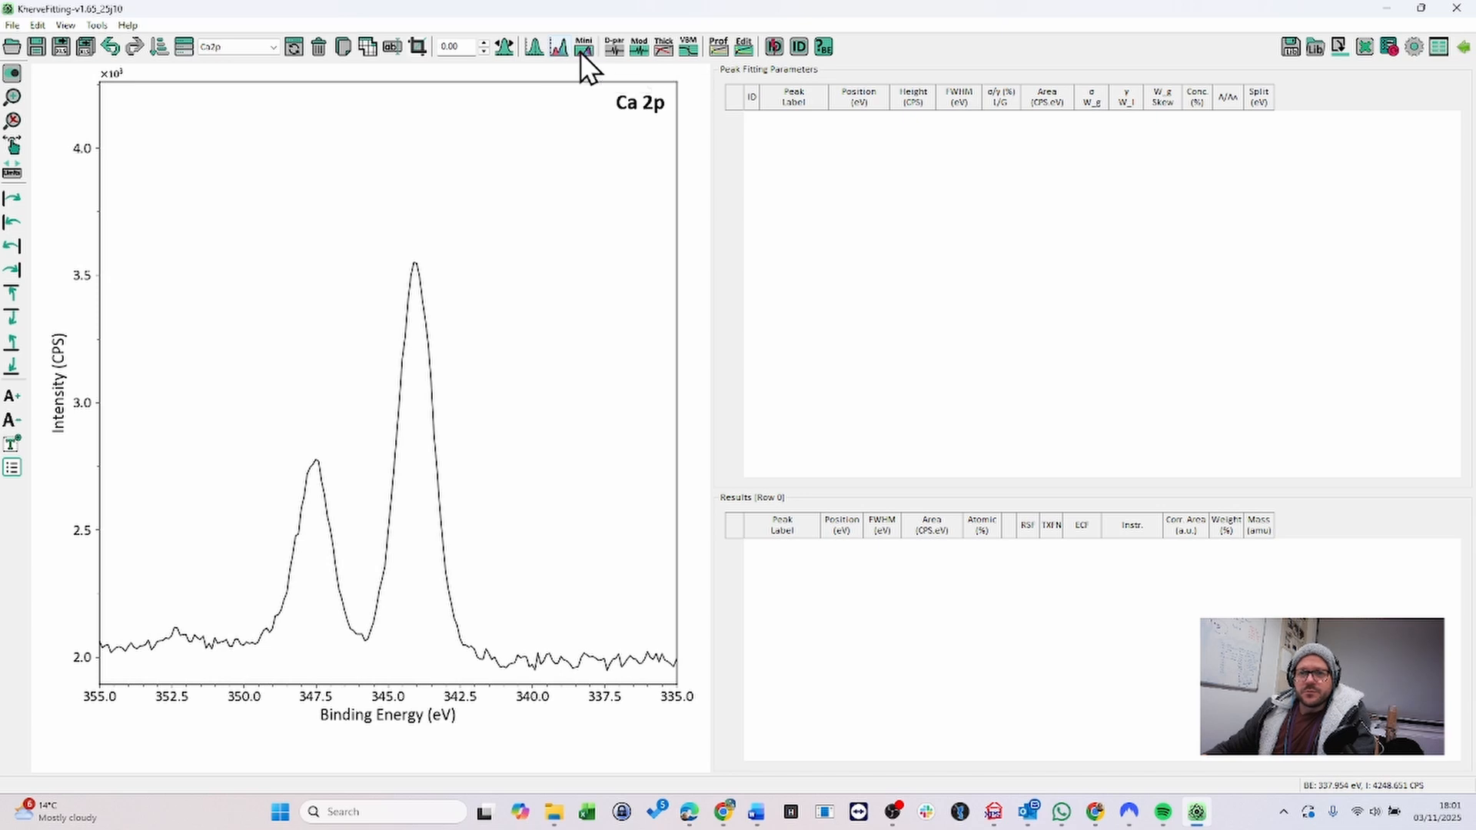
{"action": "left_click", "coordinate": [558, 48]}
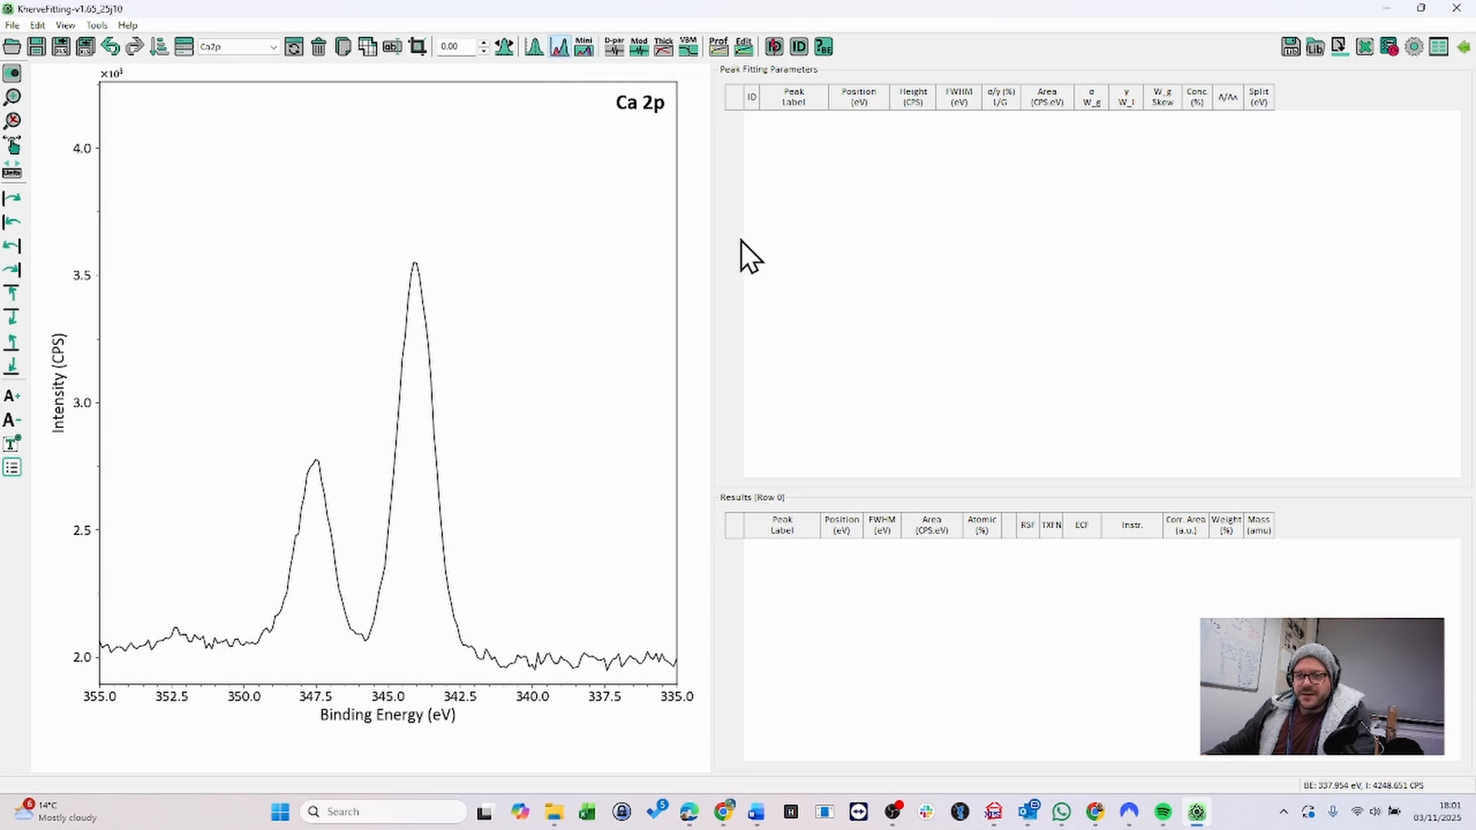
{"action": "left_click_drag", "start_coordinate": [732, 254], "coordinate": [922, 258]}
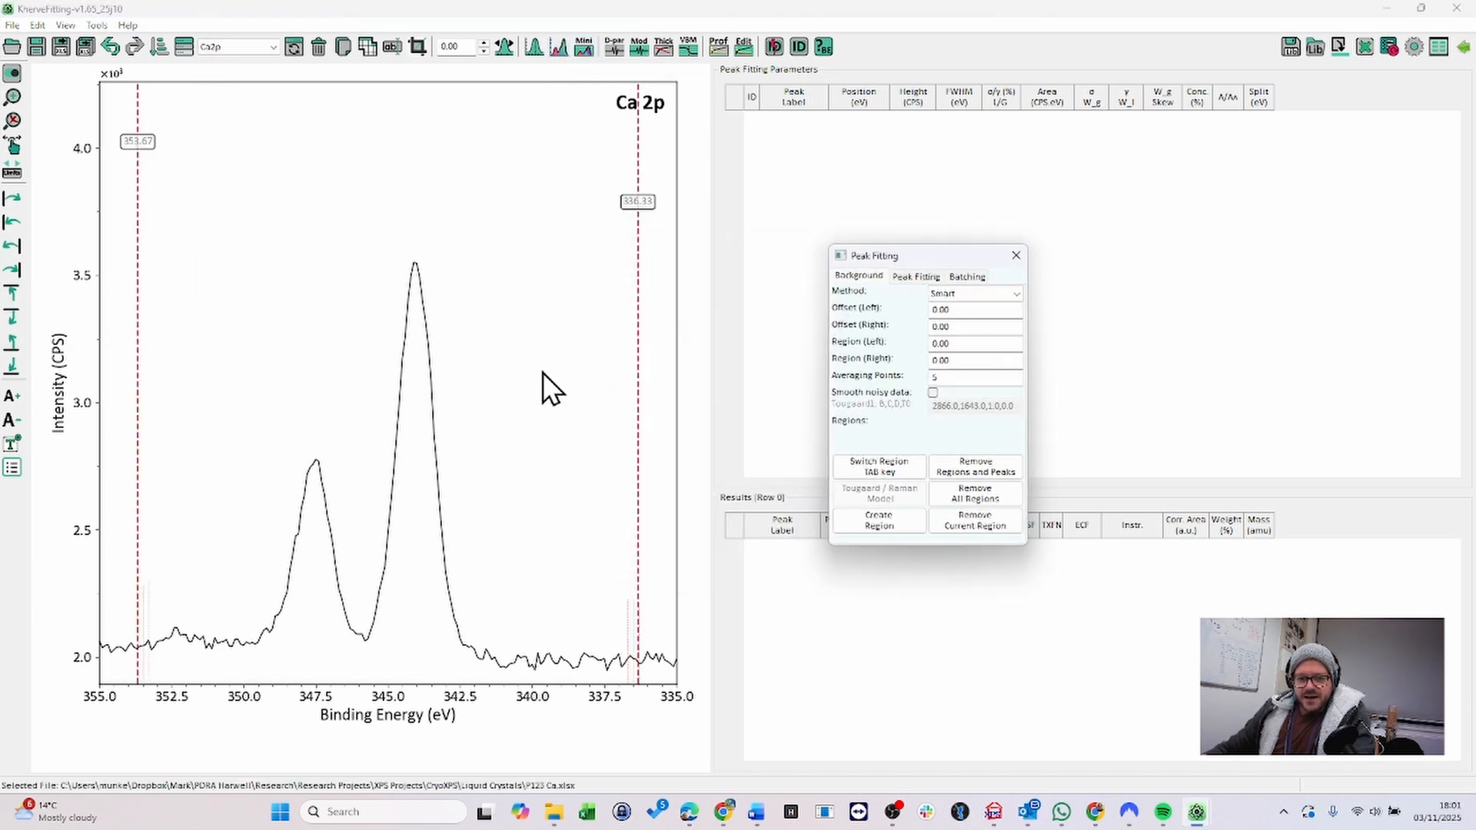
{"action": "left_click_drag", "start_coordinate": [141, 389], "coordinate": [217, 398]}
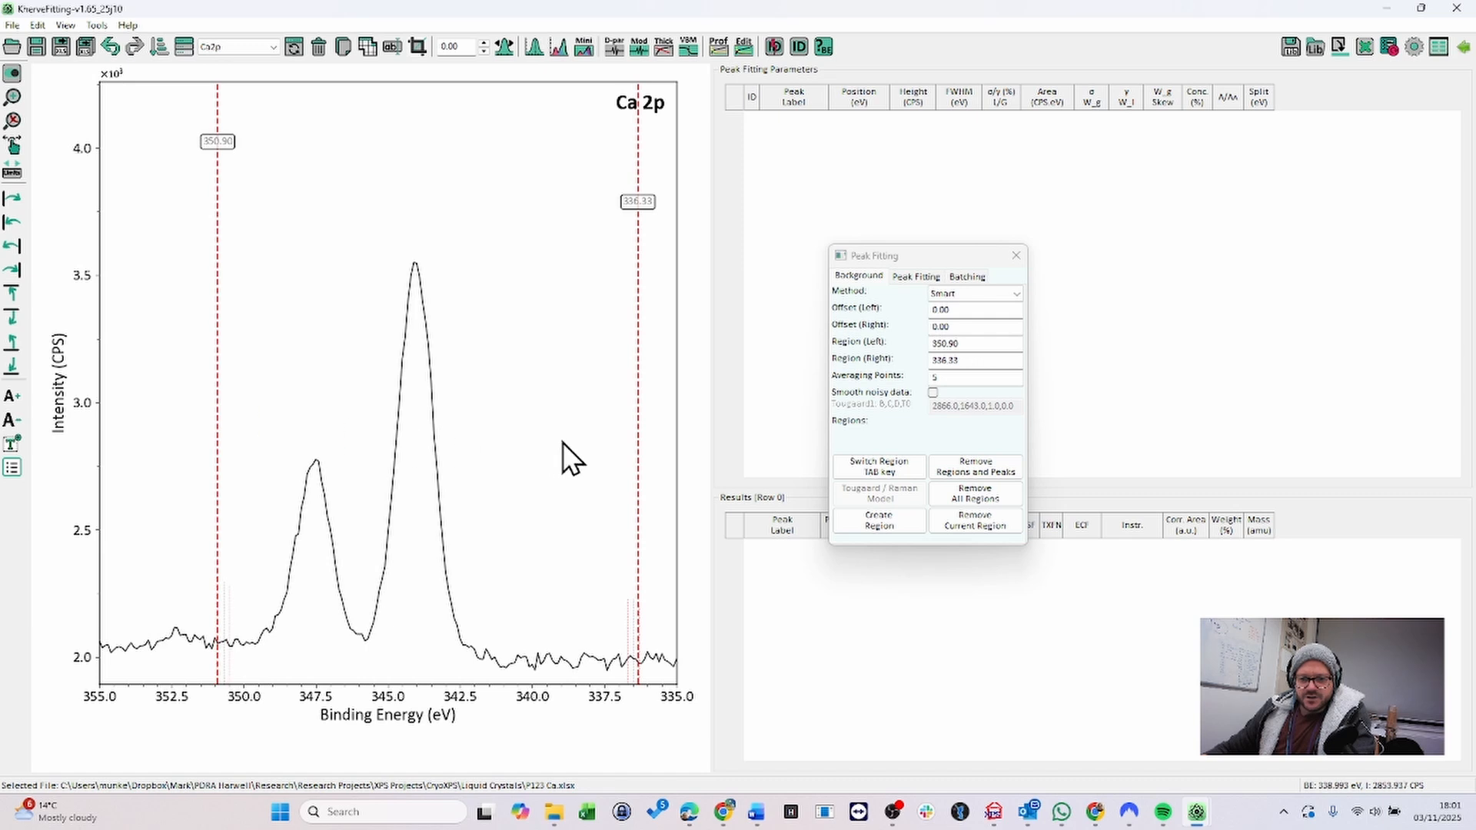
{"action": "left_click_drag", "start_coordinate": [640, 472], "coordinate": [522, 496]}
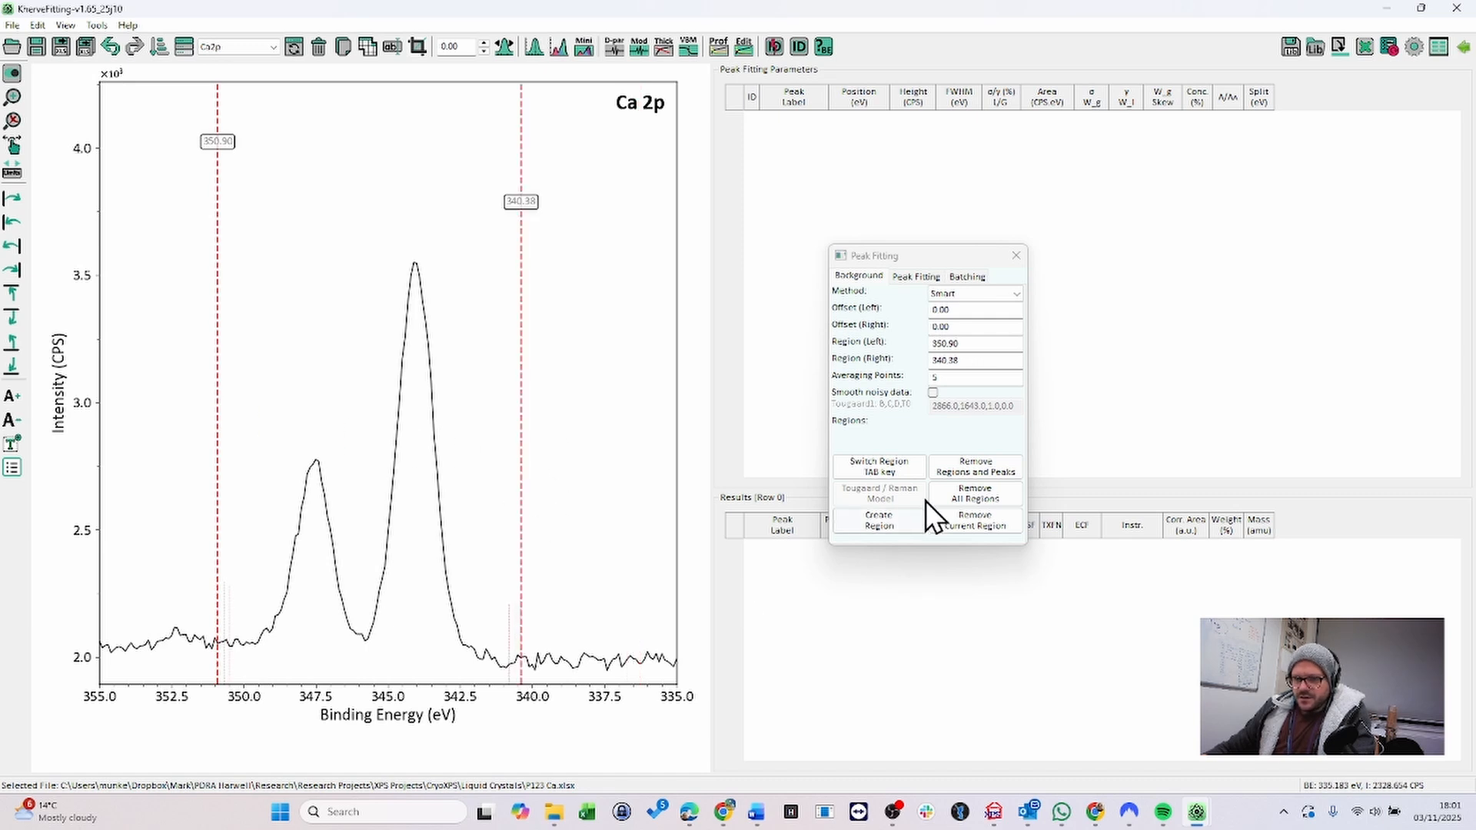
{"action": "left_click", "coordinate": [908, 518]}
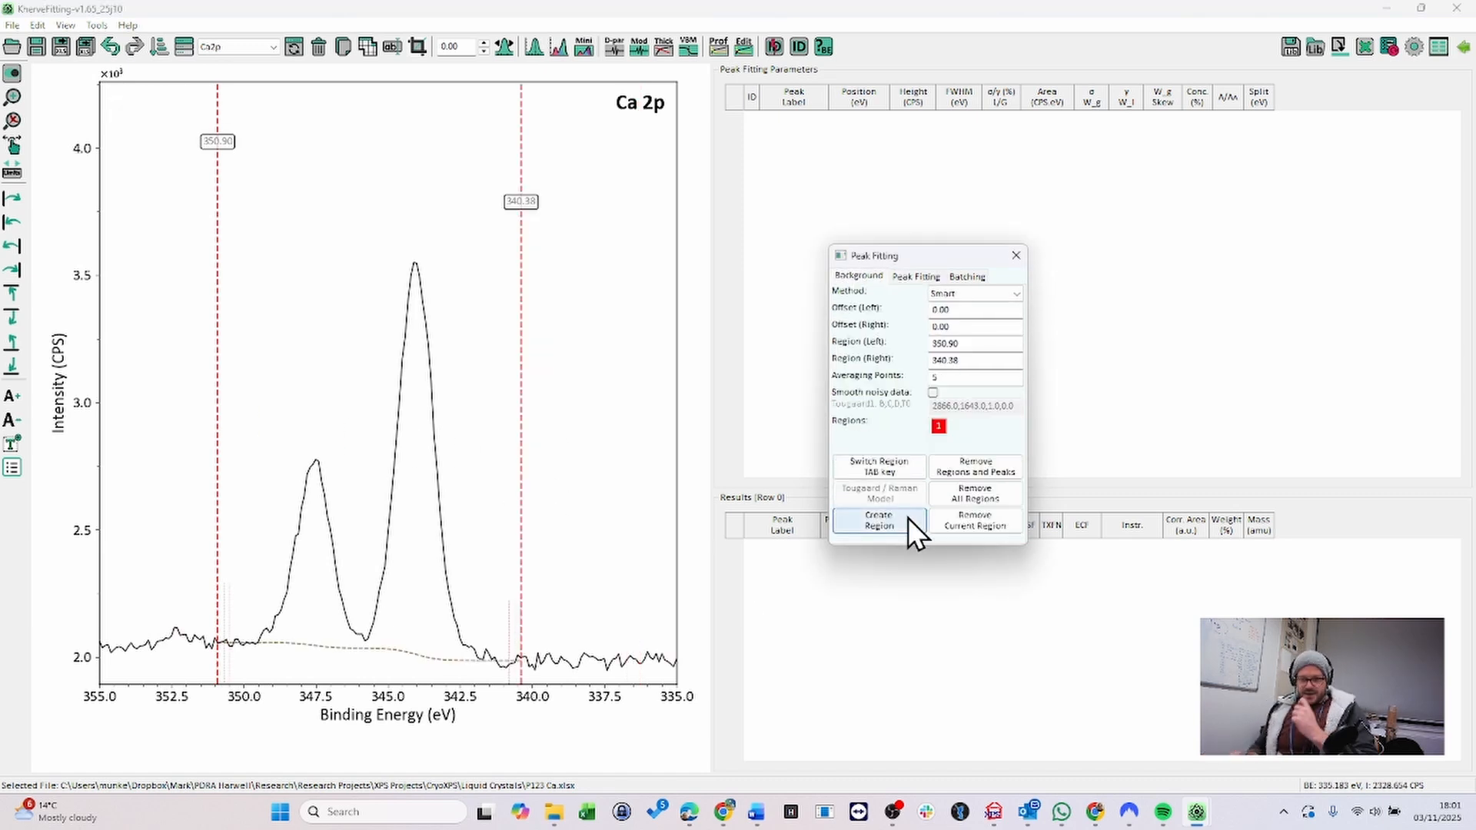
- Set up peak fitting with the SGL (Area) model, least_squares method, and a convergence of 20
{"action": "left_click", "coordinate": [923, 276]}
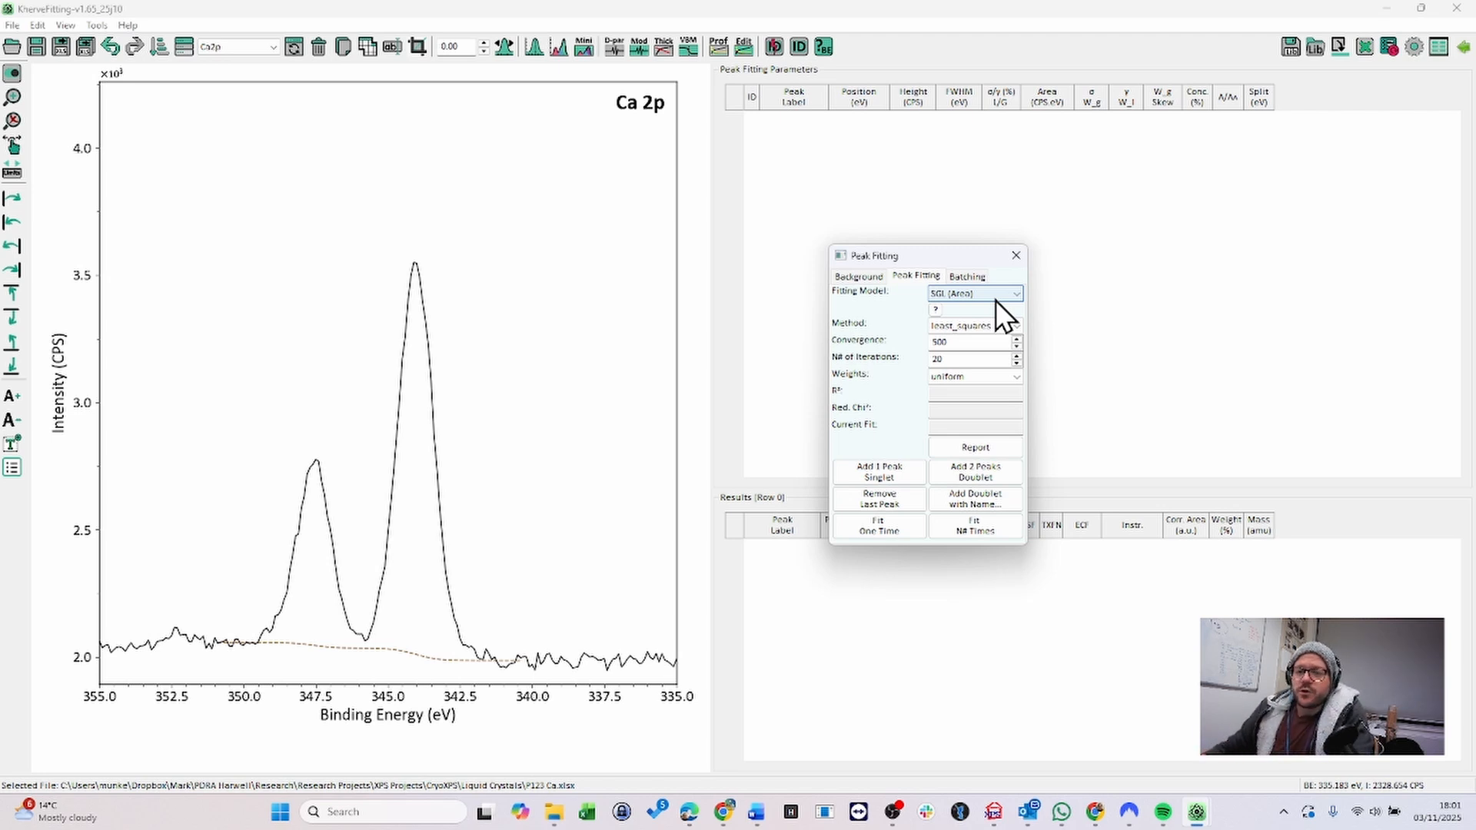
{"action": "left_click_drag", "start_coordinate": [935, 256], "coordinate": [795, 218]}
{"action": "left_click", "coordinate": [830, 261]}
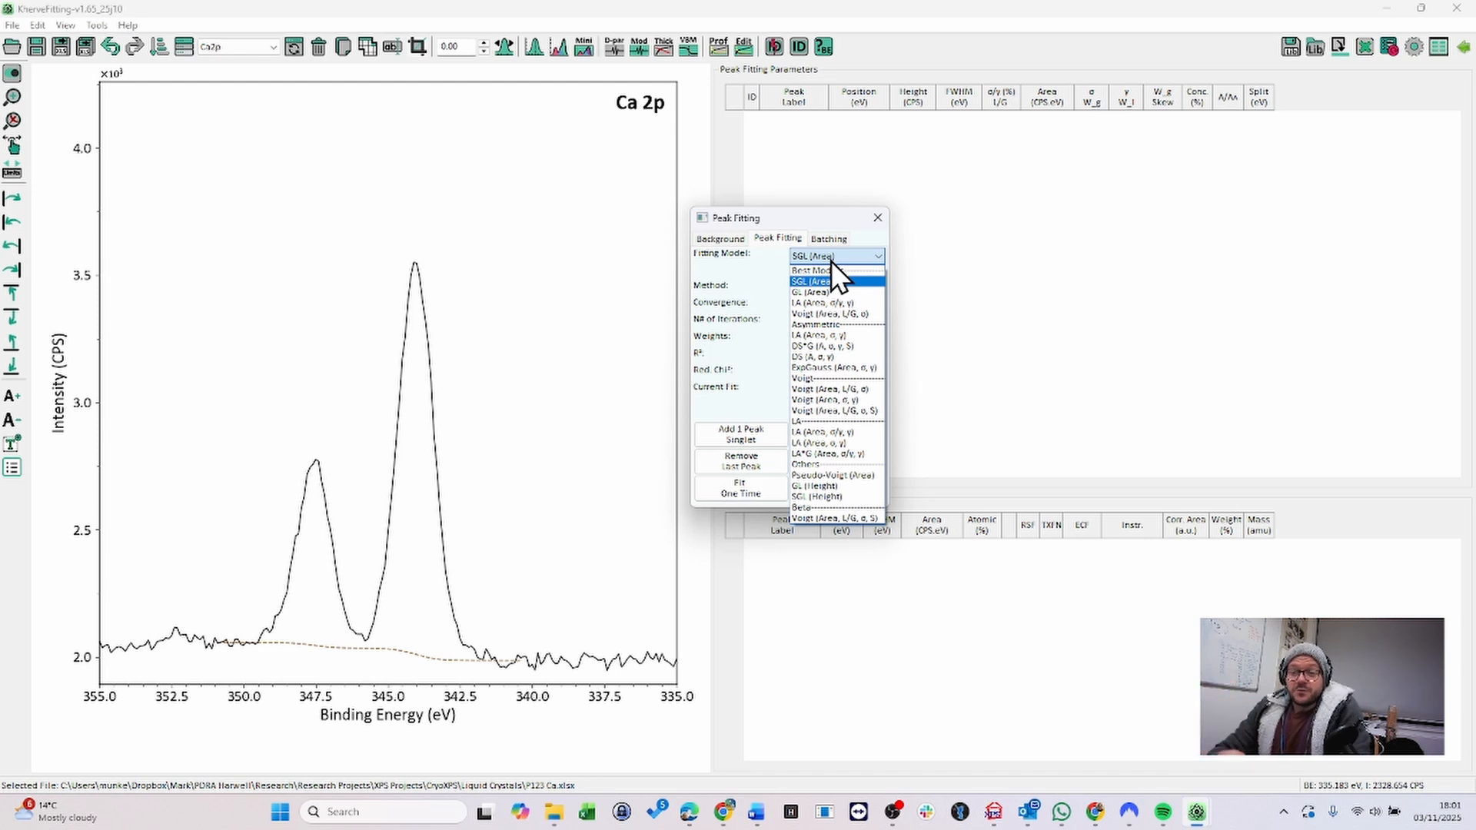
{"action": "left_click", "coordinate": [764, 262]}
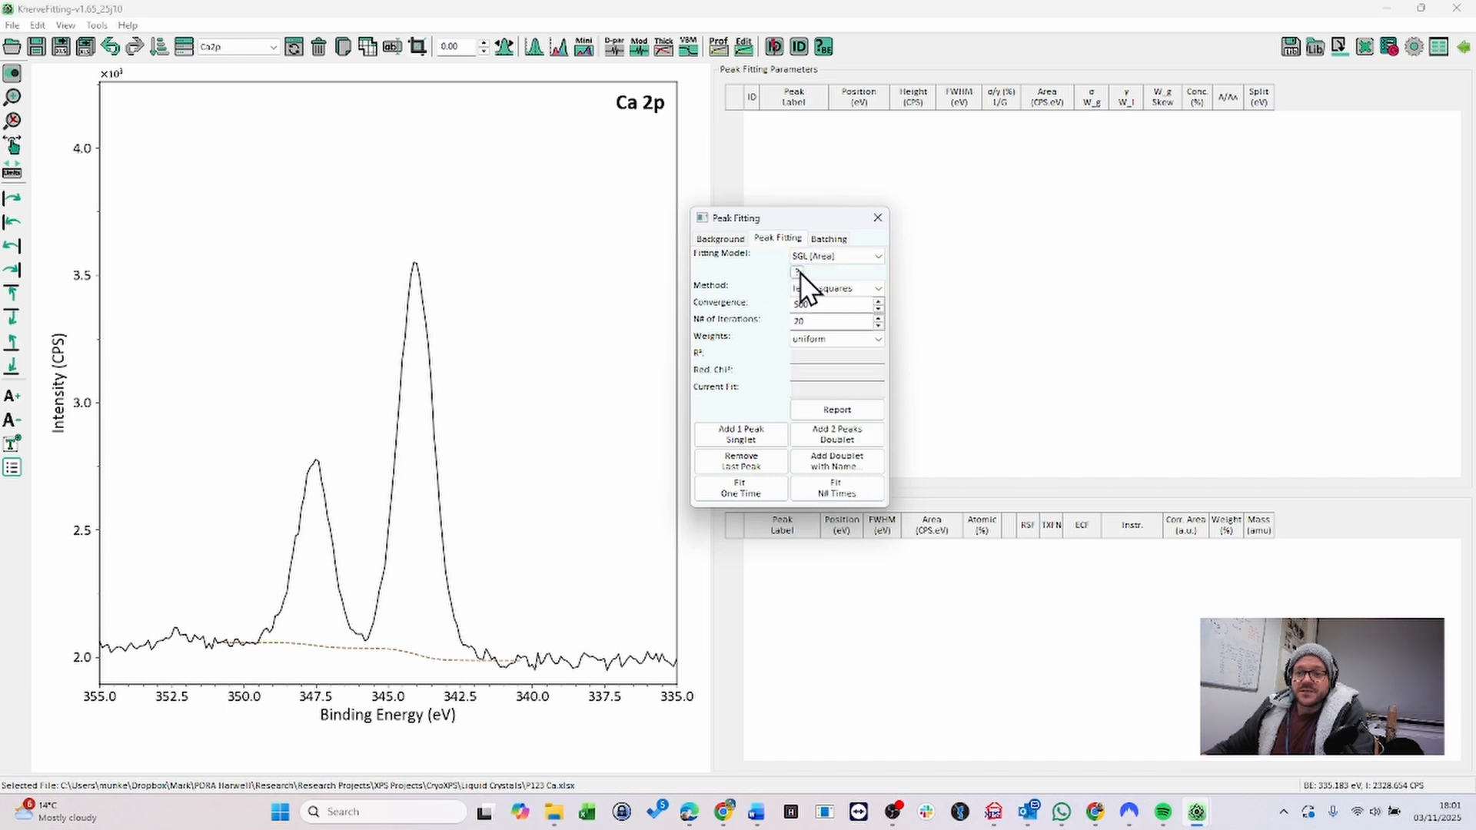
{"action": "mouse_move", "coordinate": [799, 273]}
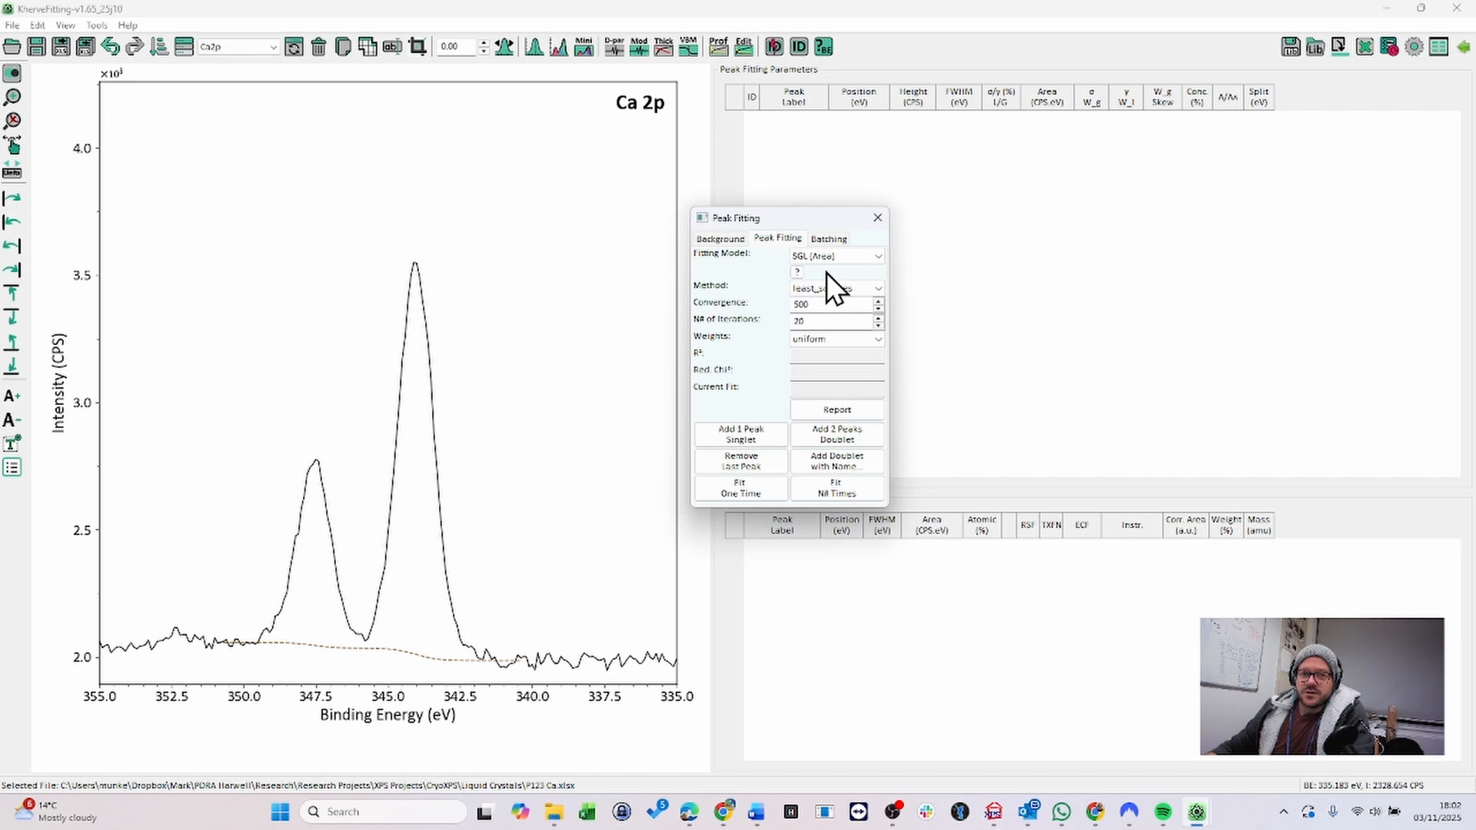
{"action": "left_click", "coordinate": [878, 290]}
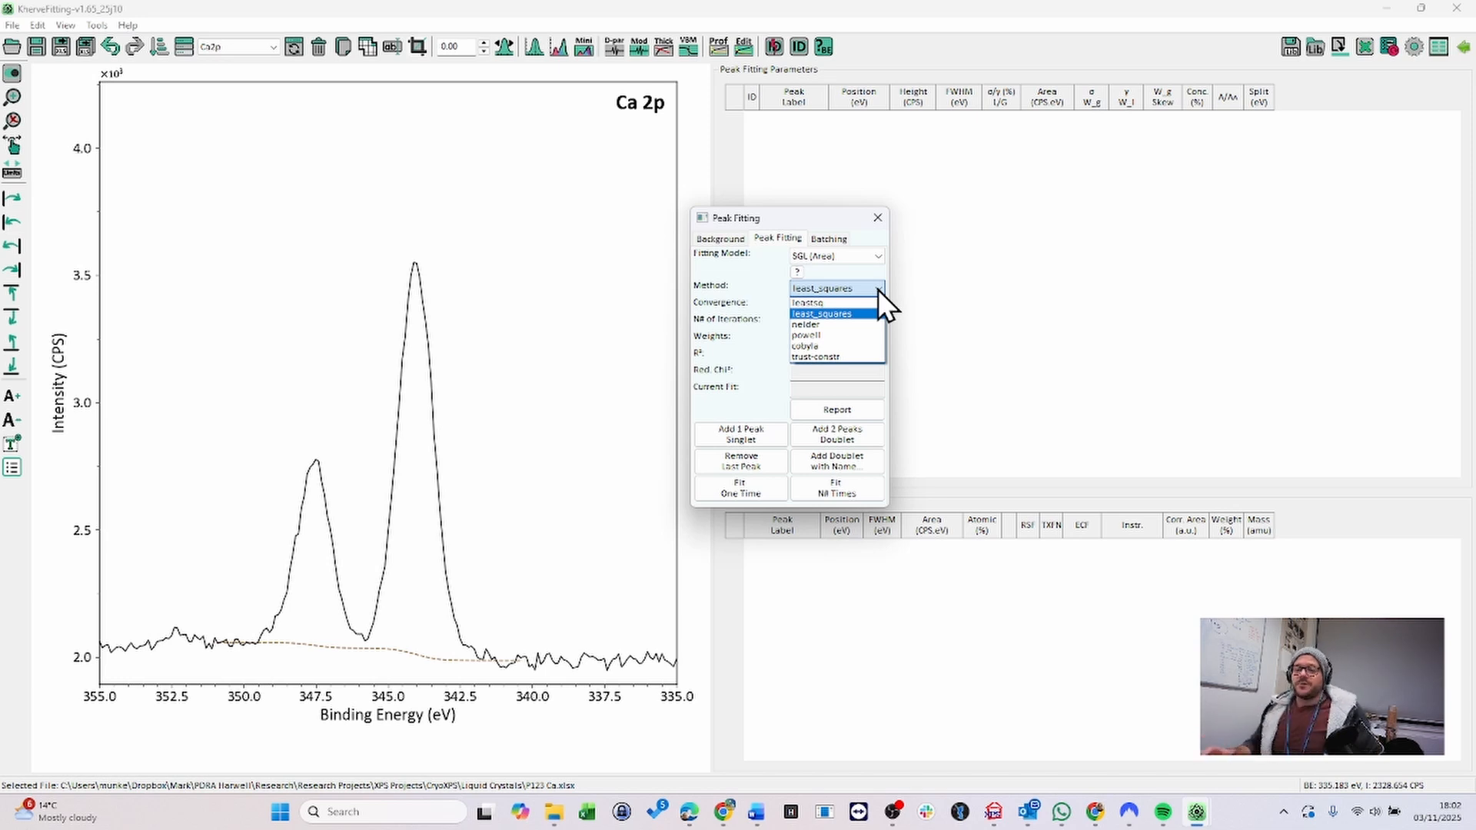
{"action": "left_click", "coordinate": [814, 313]}
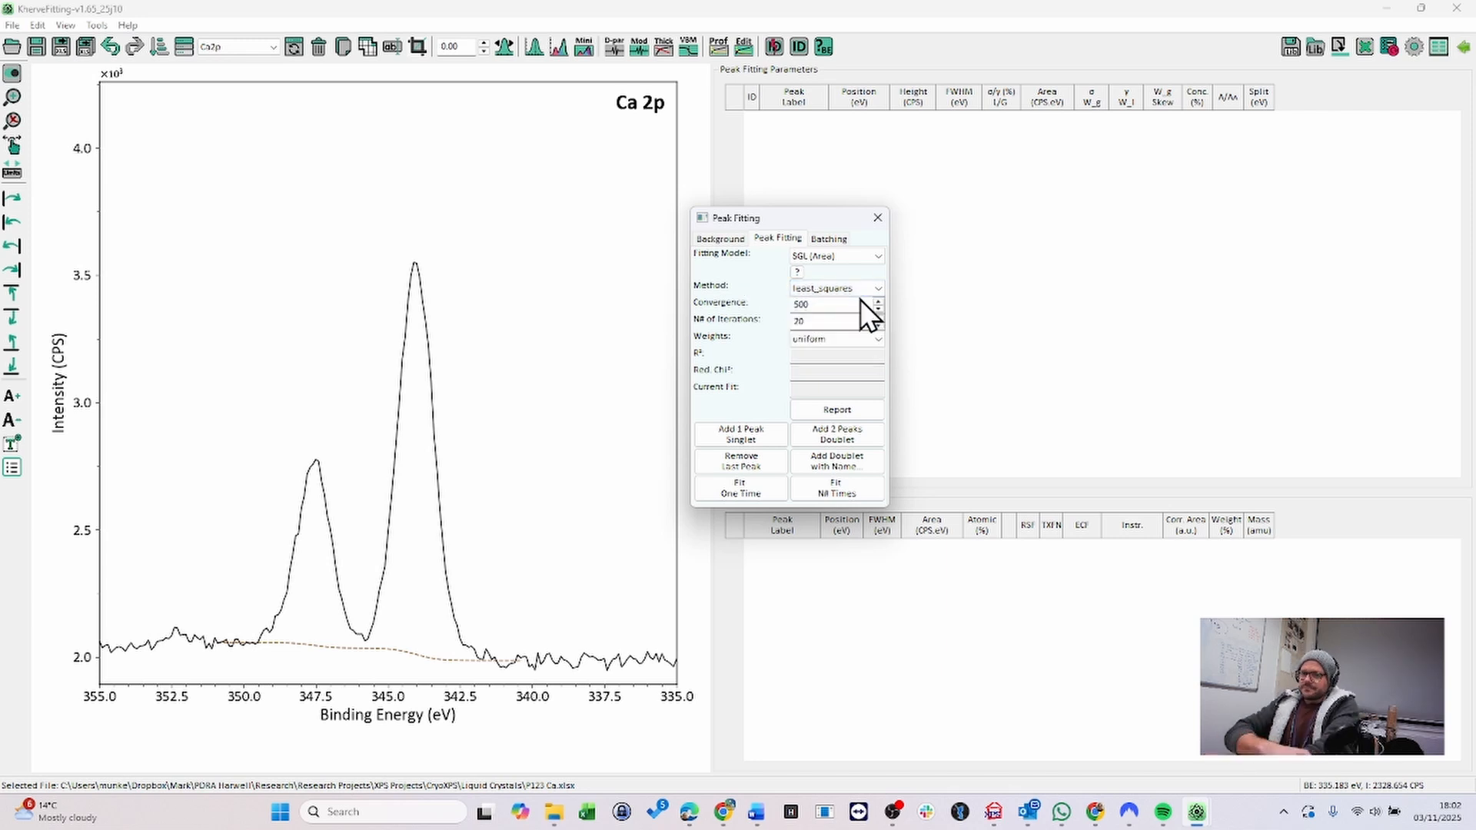
{"action": "double_click", "coordinate": [823, 308]}
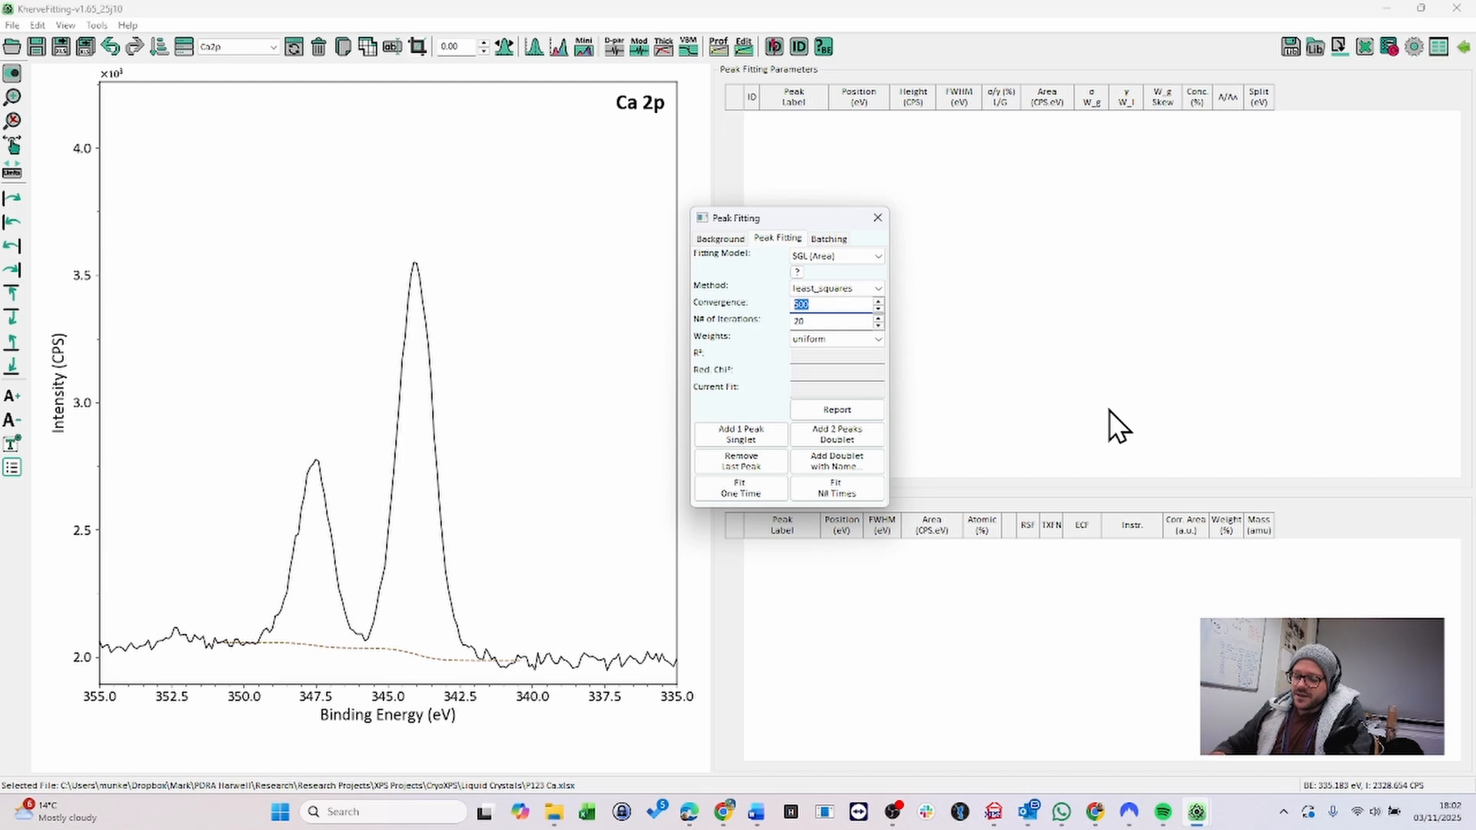
{"action": "type", "text": "20"}
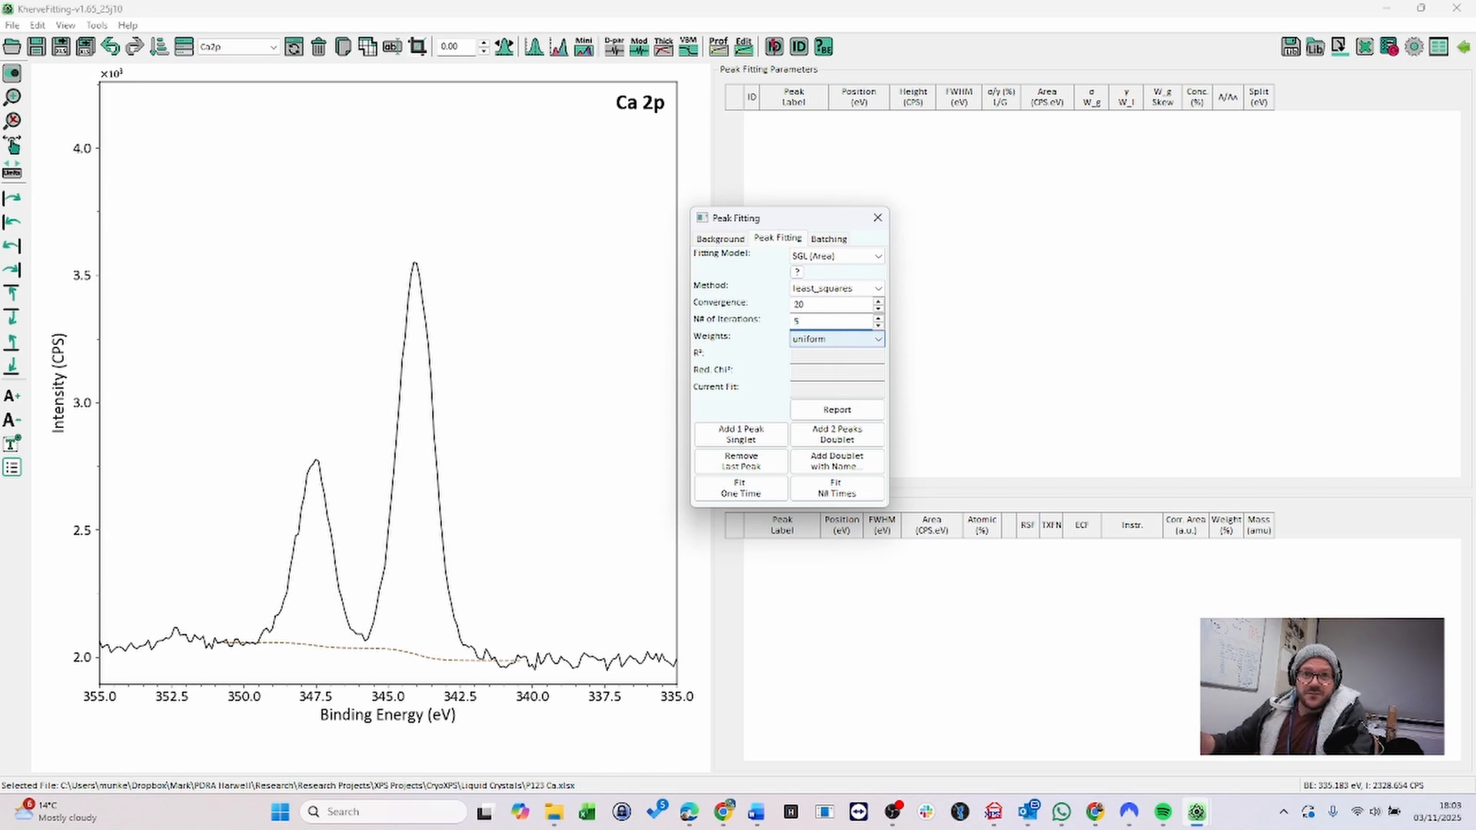
- Add a Ca 2p doublet and review its position, FWHM and L/G constraint cells for the second peak
{"action": "left_click", "coordinate": [836, 304]}
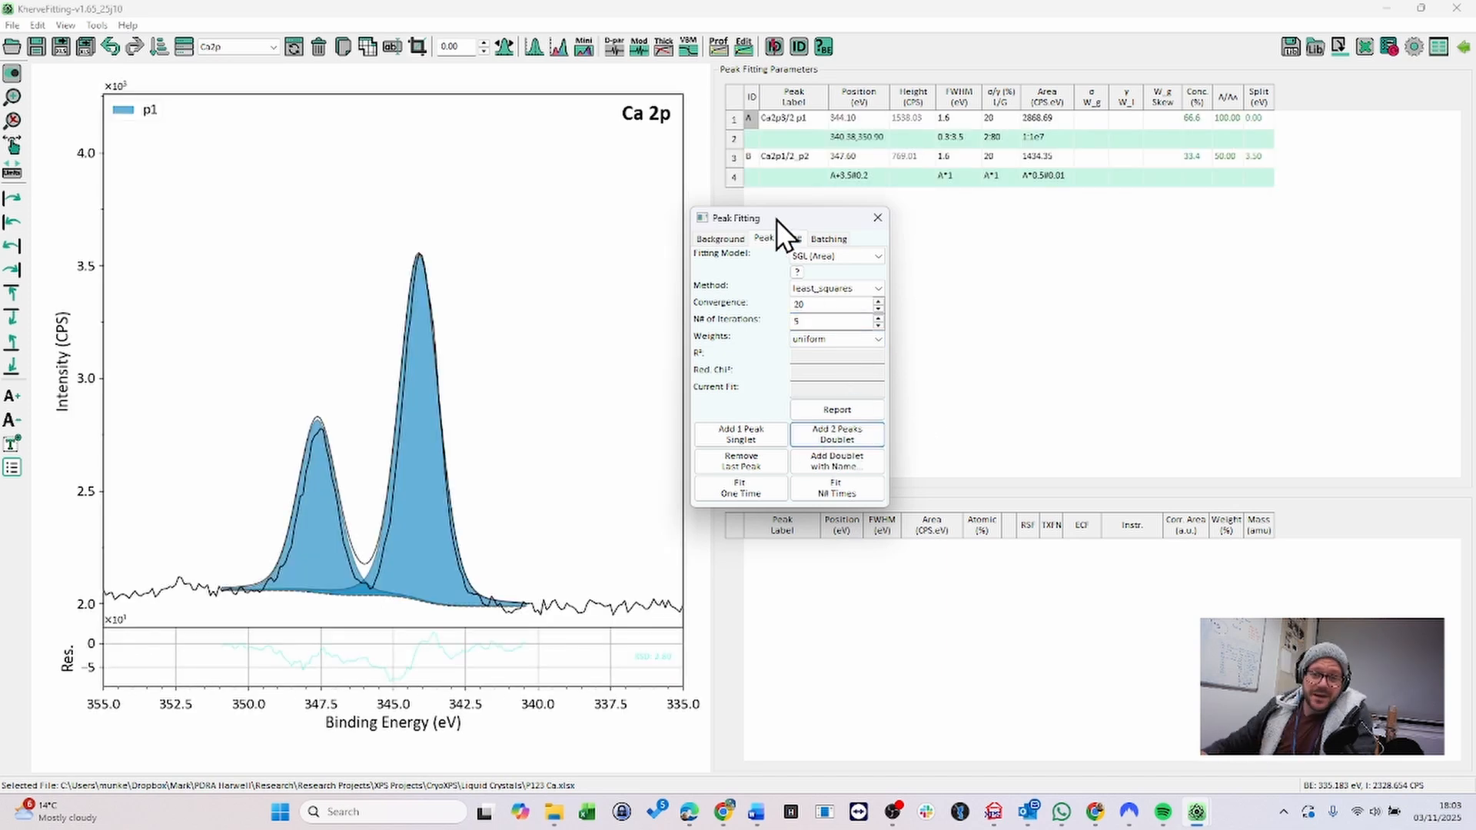
{"action": "left_click_drag", "start_coordinate": [776, 220], "coordinate": [684, 271]}
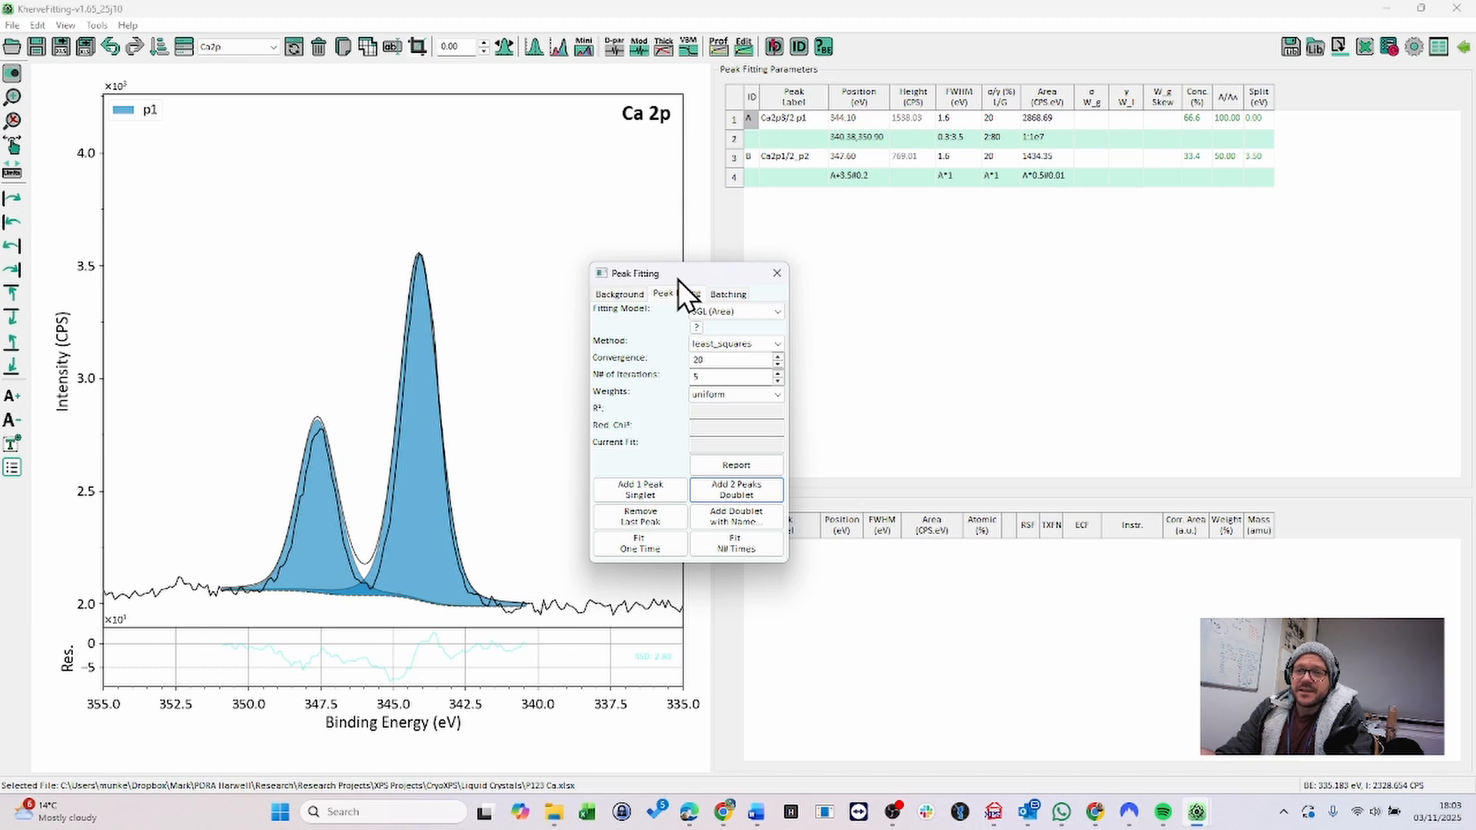
{"action": "left_click", "coordinate": [793, 124]}
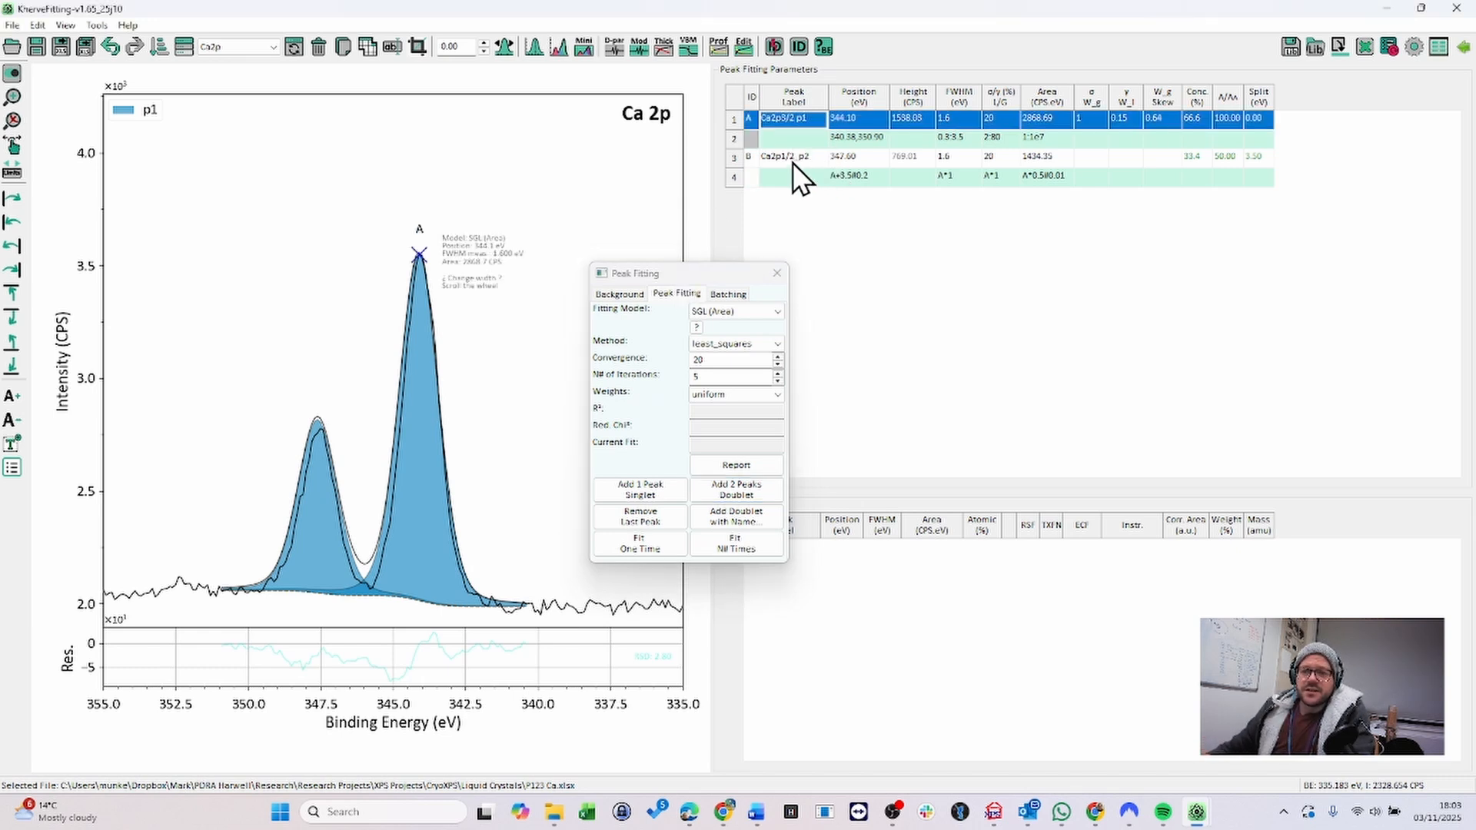
{"action": "left_click", "coordinate": [861, 180]}
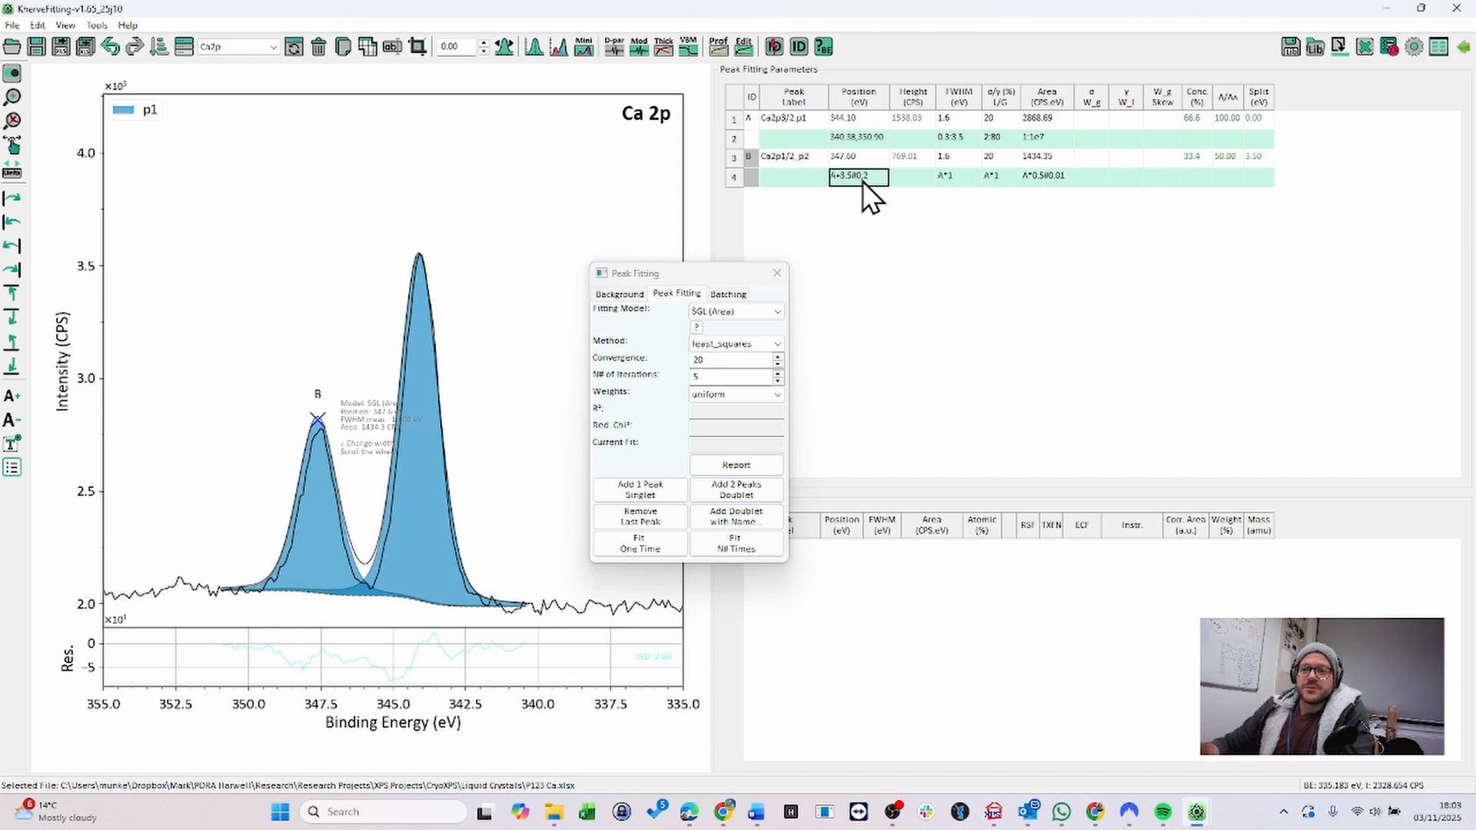
{"action": "left_click", "coordinate": [958, 178]}
{"action": "left_click", "coordinate": [997, 176]}
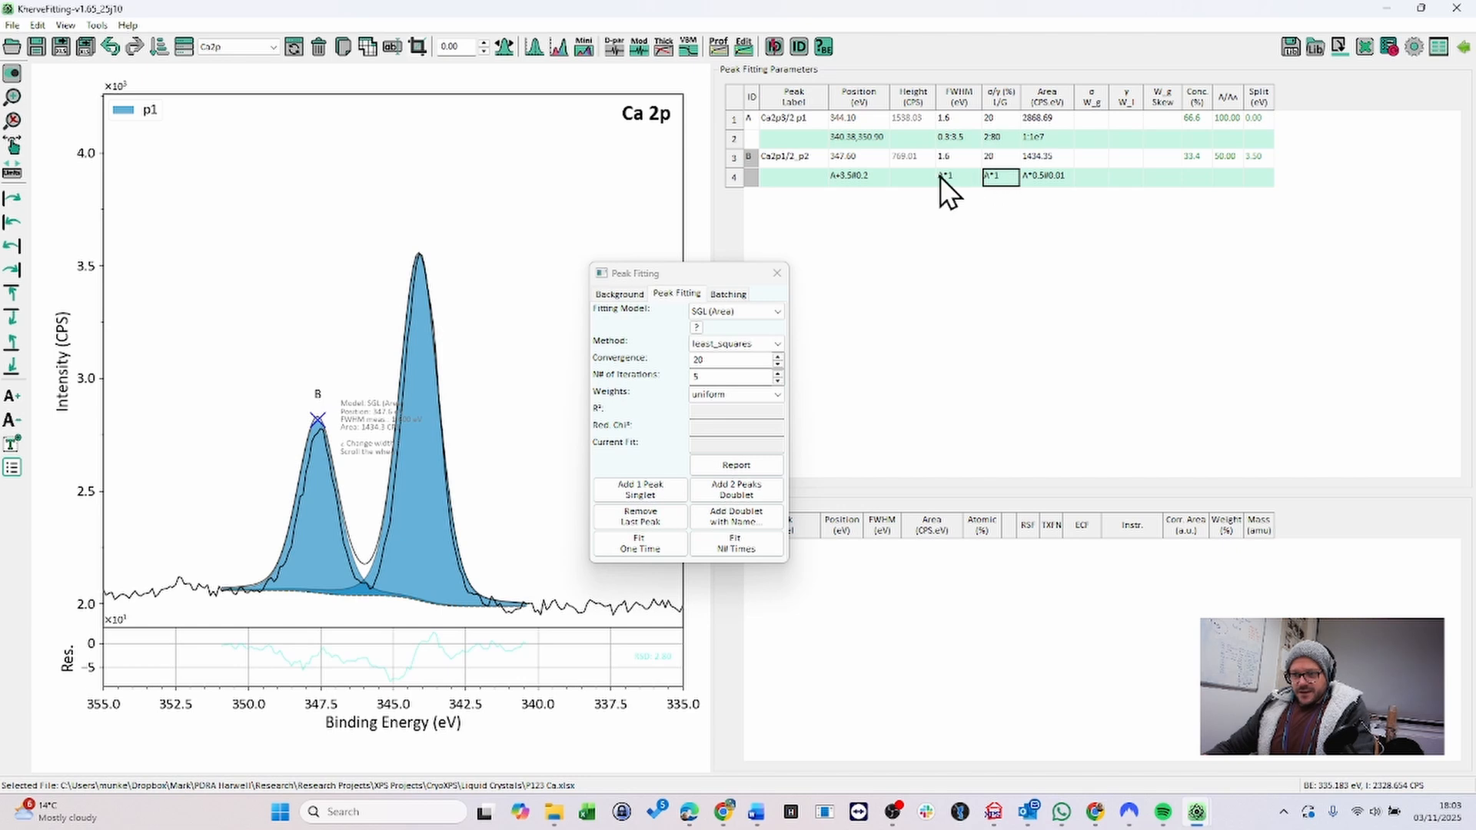
{"action": "left_click", "coordinate": [676, 279]}
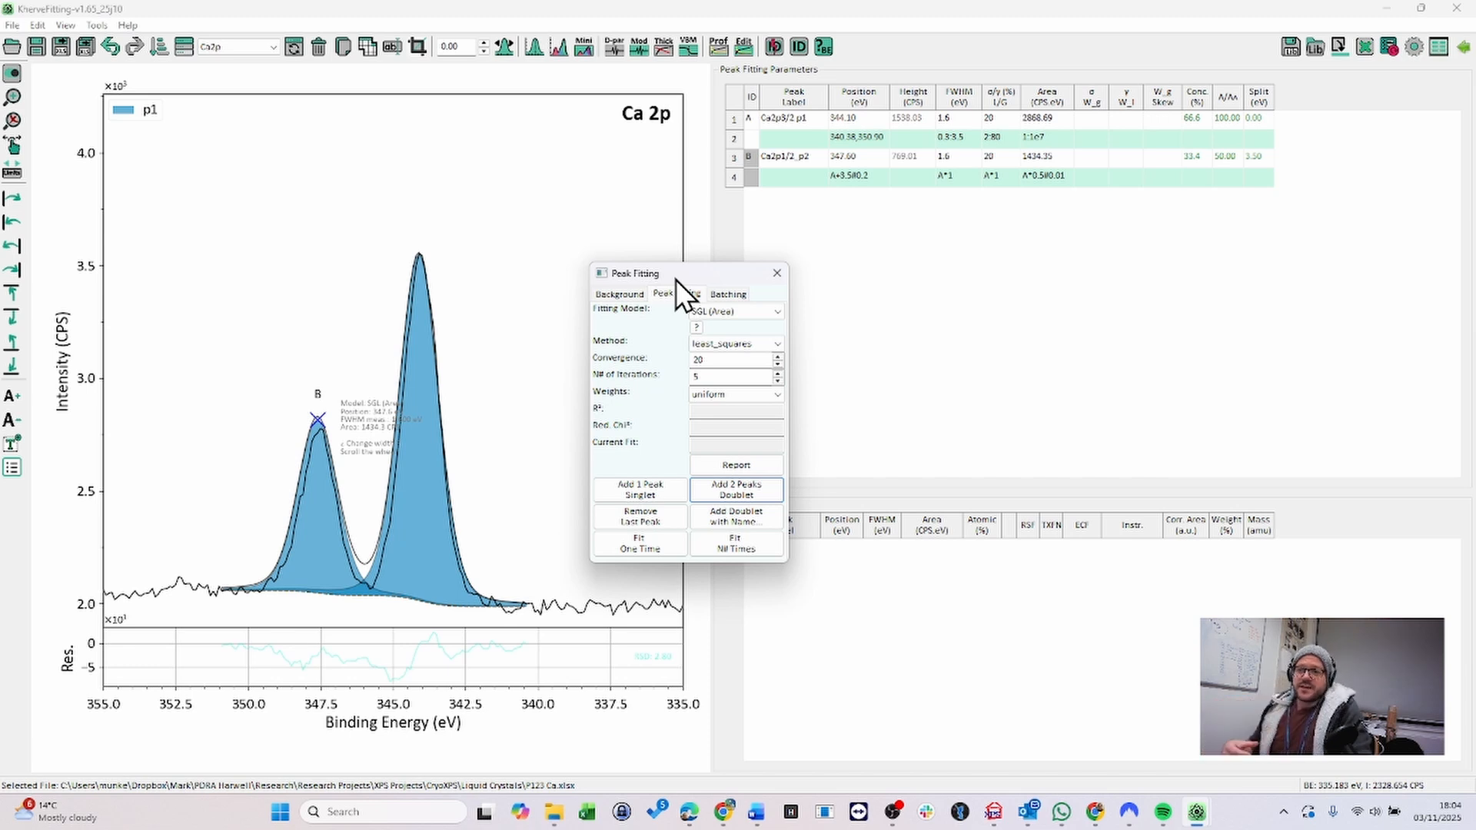
{"action": "left_click", "coordinate": [955, 179]}
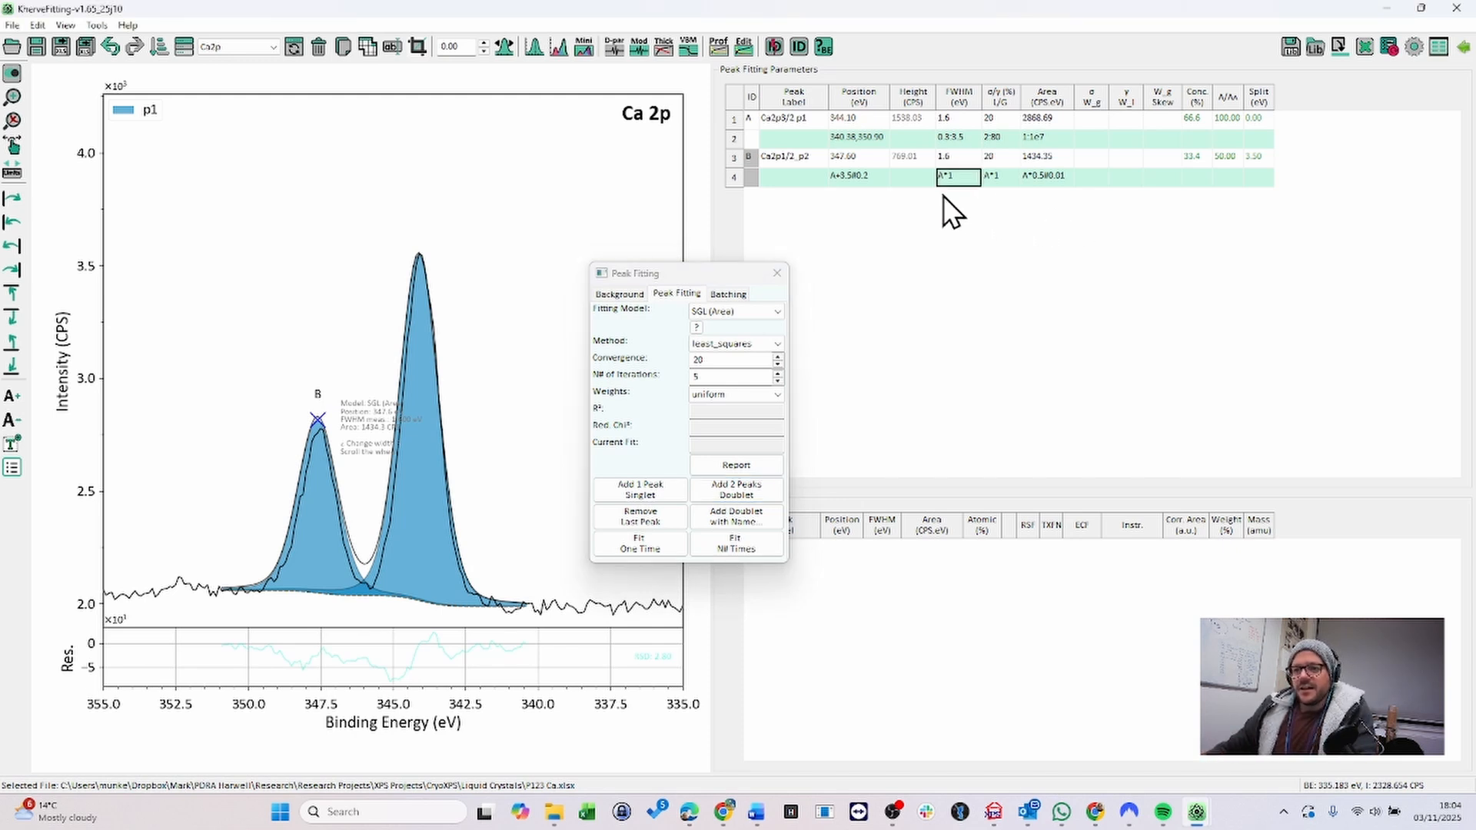
{"action": "left_click", "coordinate": [864, 177]}
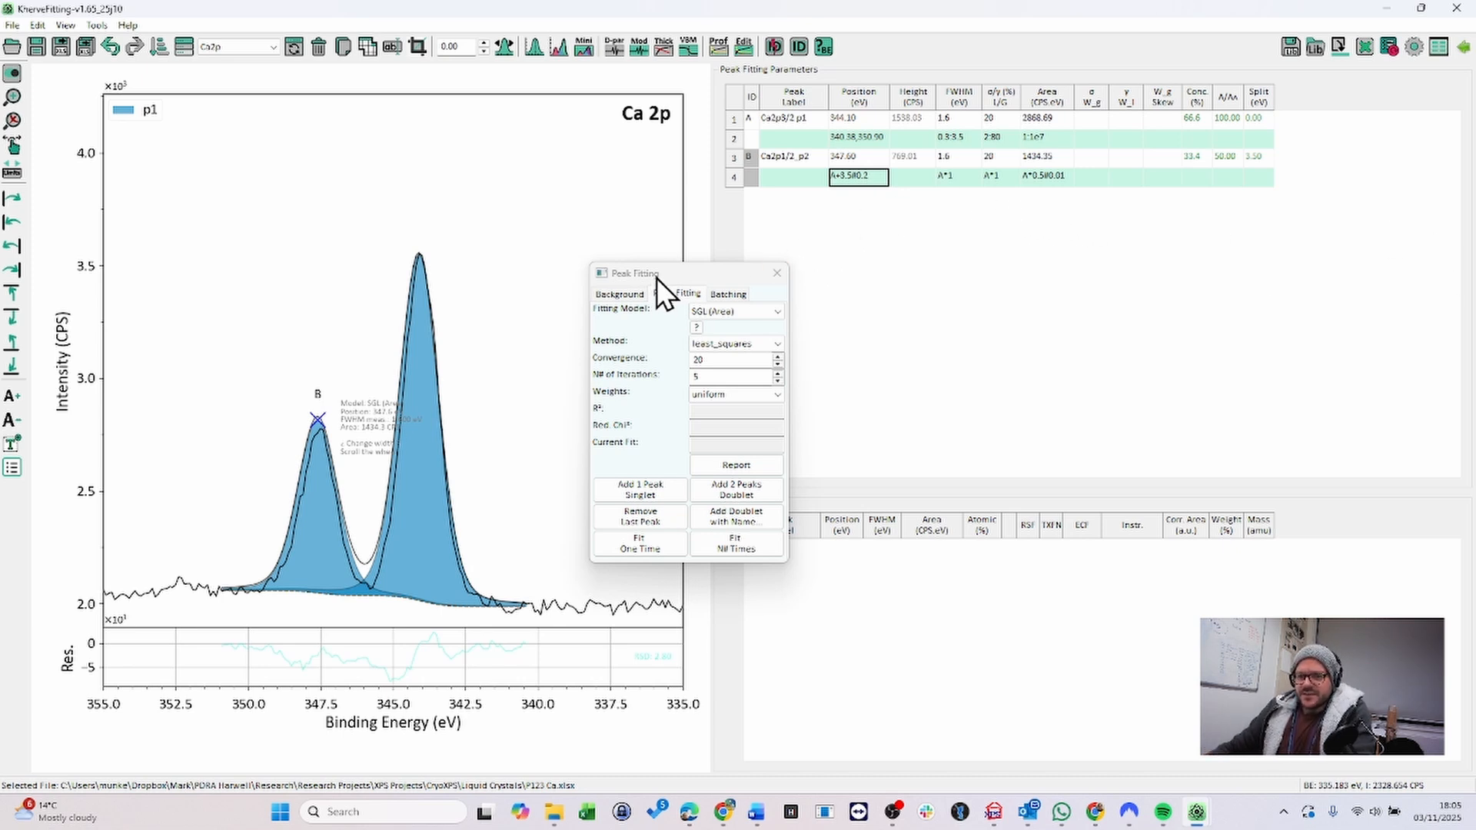
- Confirm the SGL (Area) fitting model and fit the doublet multiple times
{"action": "left_click_drag", "start_coordinate": [657, 276], "coordinate": [918, 262]}
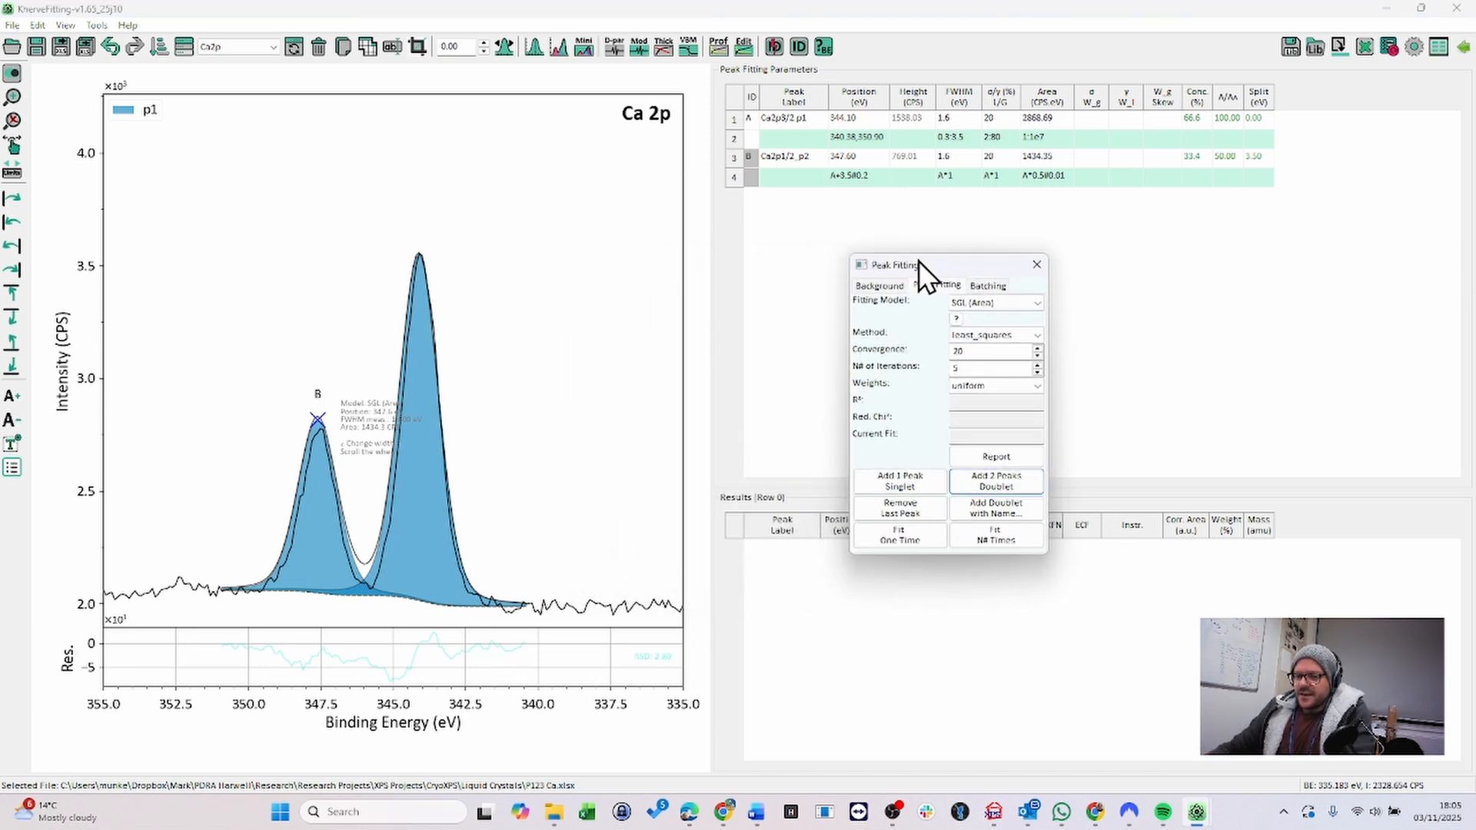
{"action": "left_click", "coordinate": [1024, 301]}
{"action": "left_click", "coordinate": [1027, 301]}
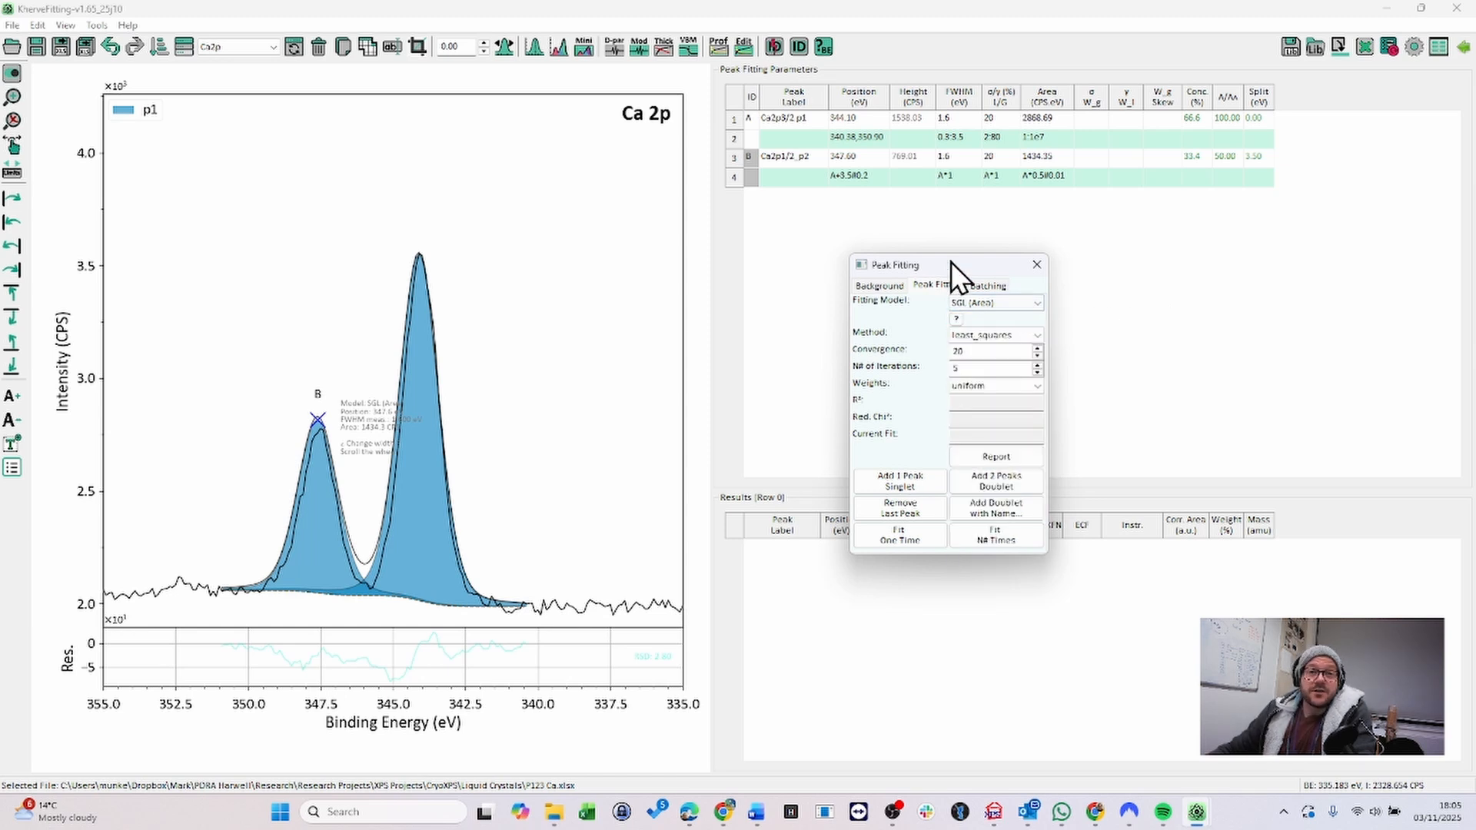
{"action": "left_click", "coordinate": [1014, 308]}
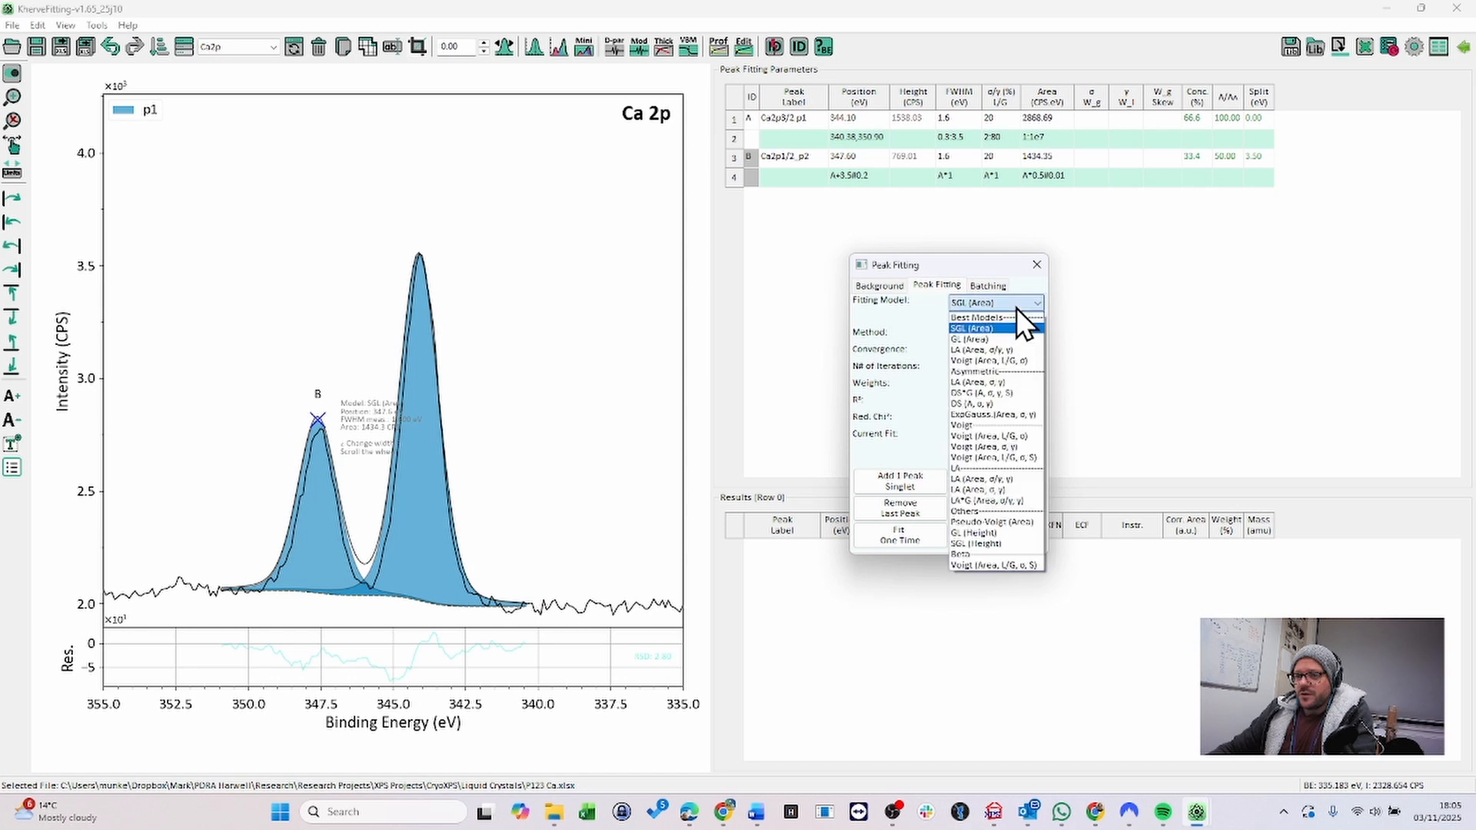
{"action": "left_click", "coordinate": [968, 283]}
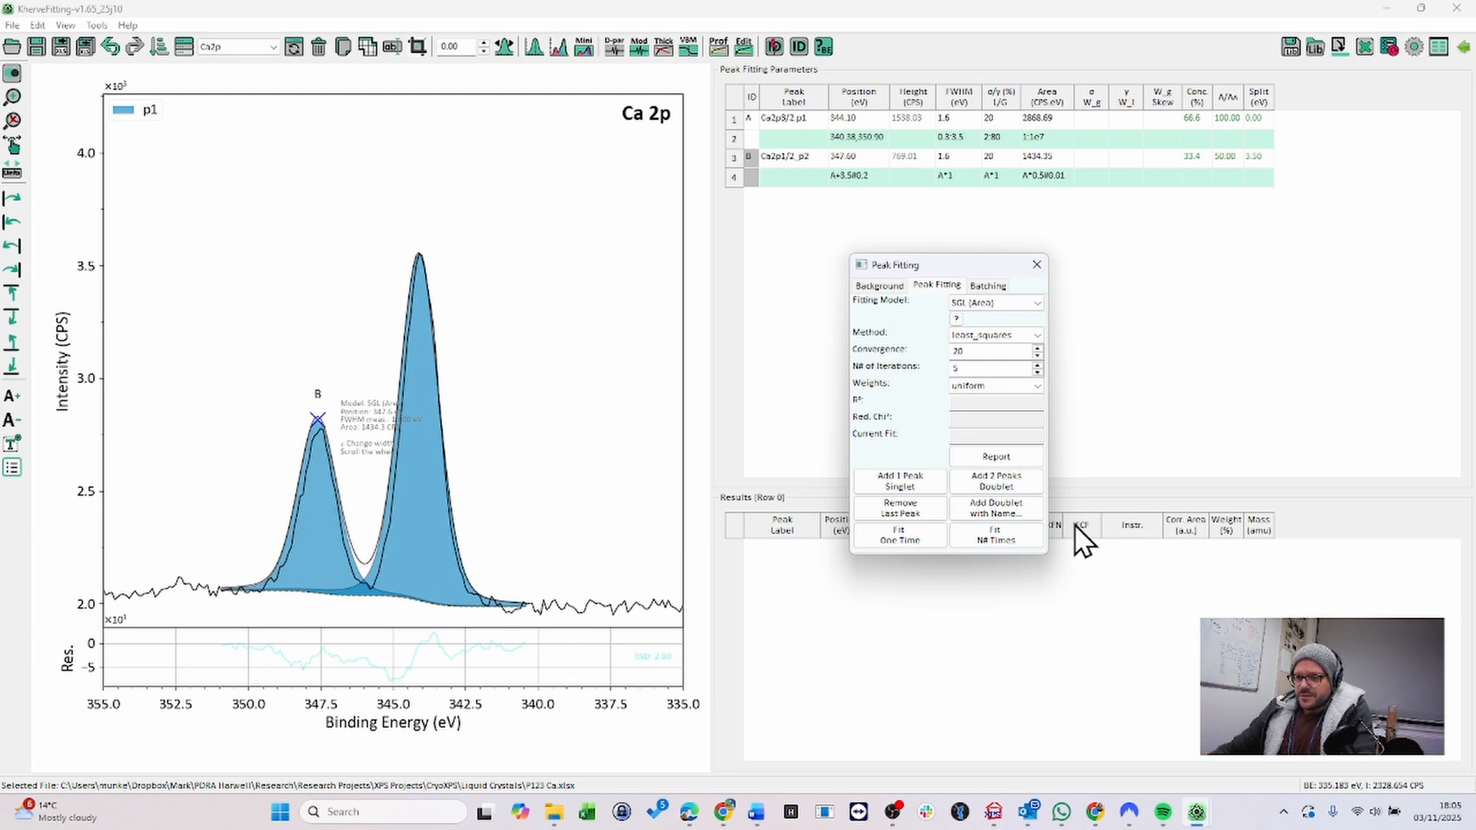
{"action": "left_click", "coordinate": [1016, 532]}
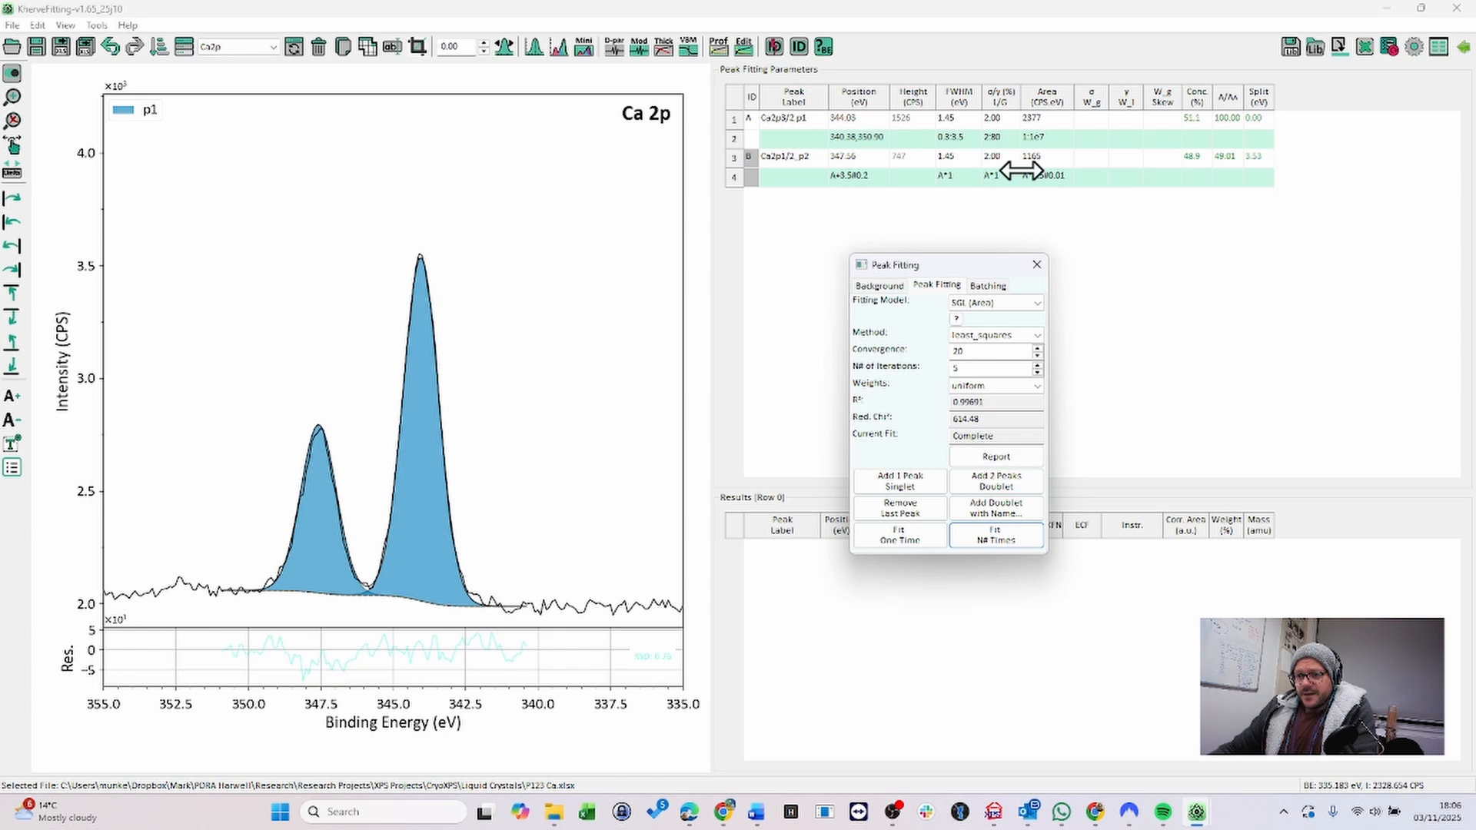
- Change the second peak's position constraint to A+3.8 and fit once
{"action": "left_click", "coordinate": [862, 180]}
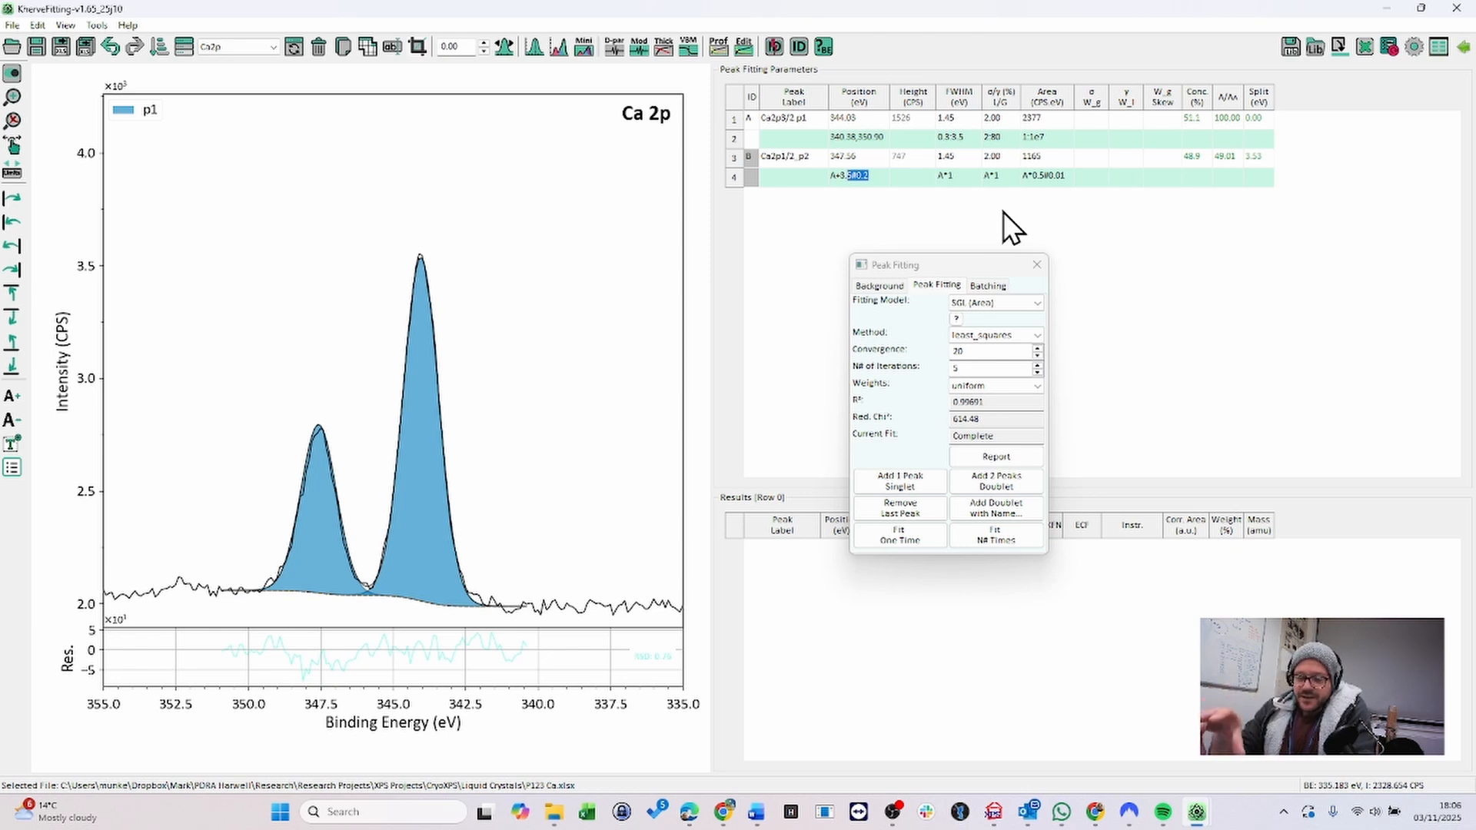
{"action": "type", "text": "8"}
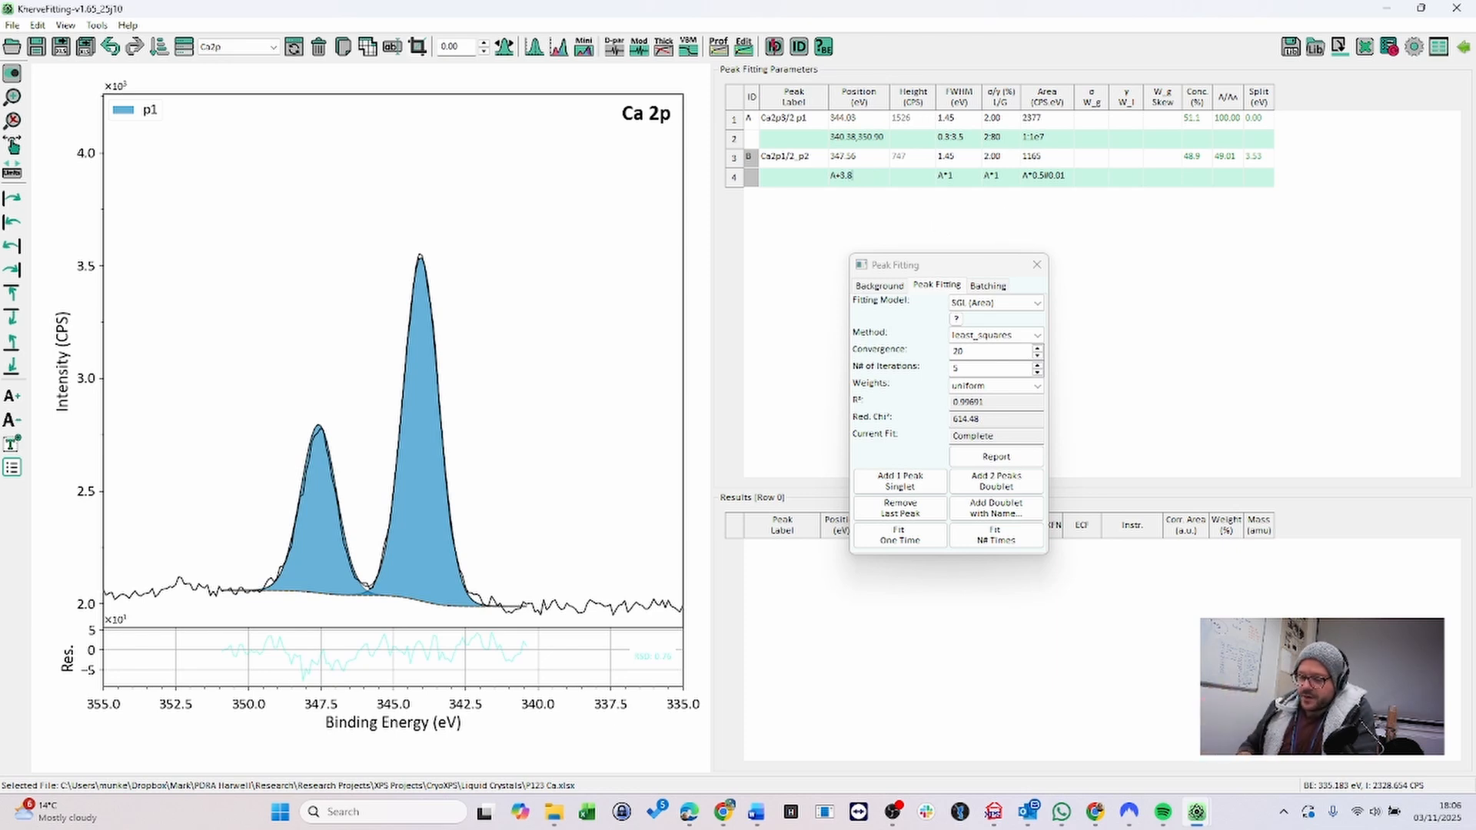
{"action": "key", "text": "Return"}
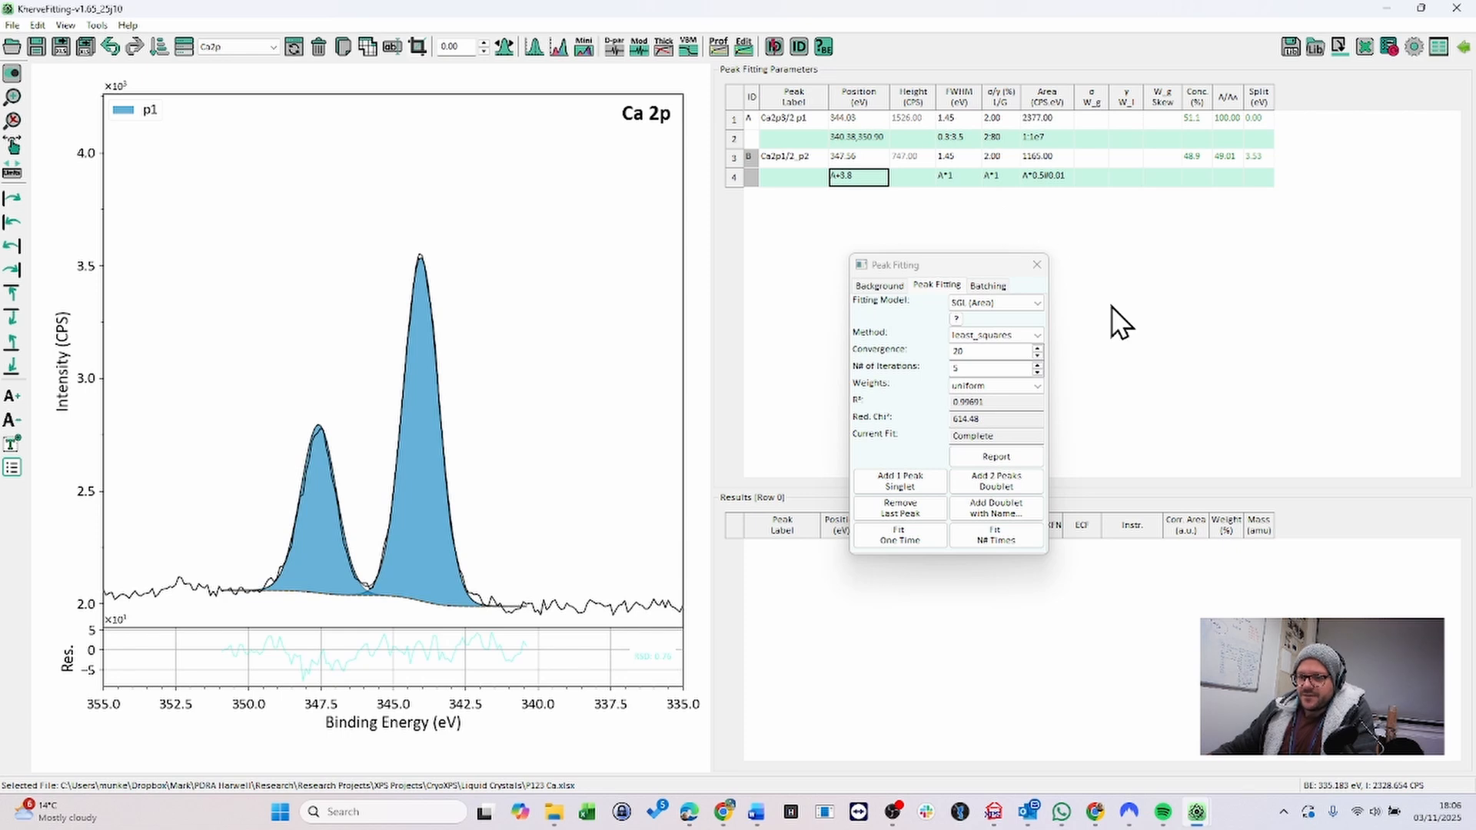
{"action": "left_click", "coordinate": [927, 540]}
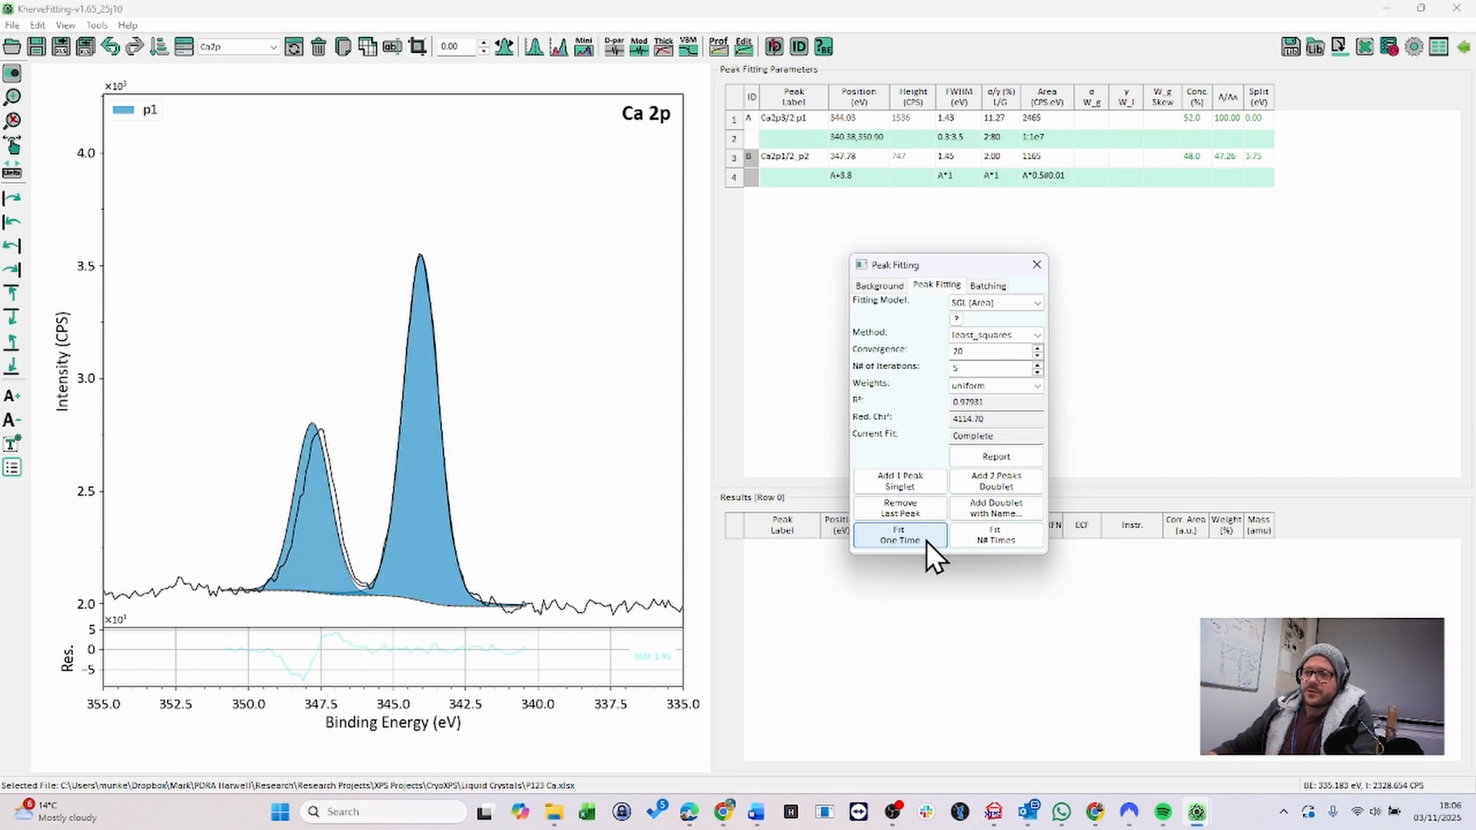
- Extend the second peak's position constraint to A+3.8#0.3 and refit the doublet
{"action": "left_click", "coordinate": [866, 179]}
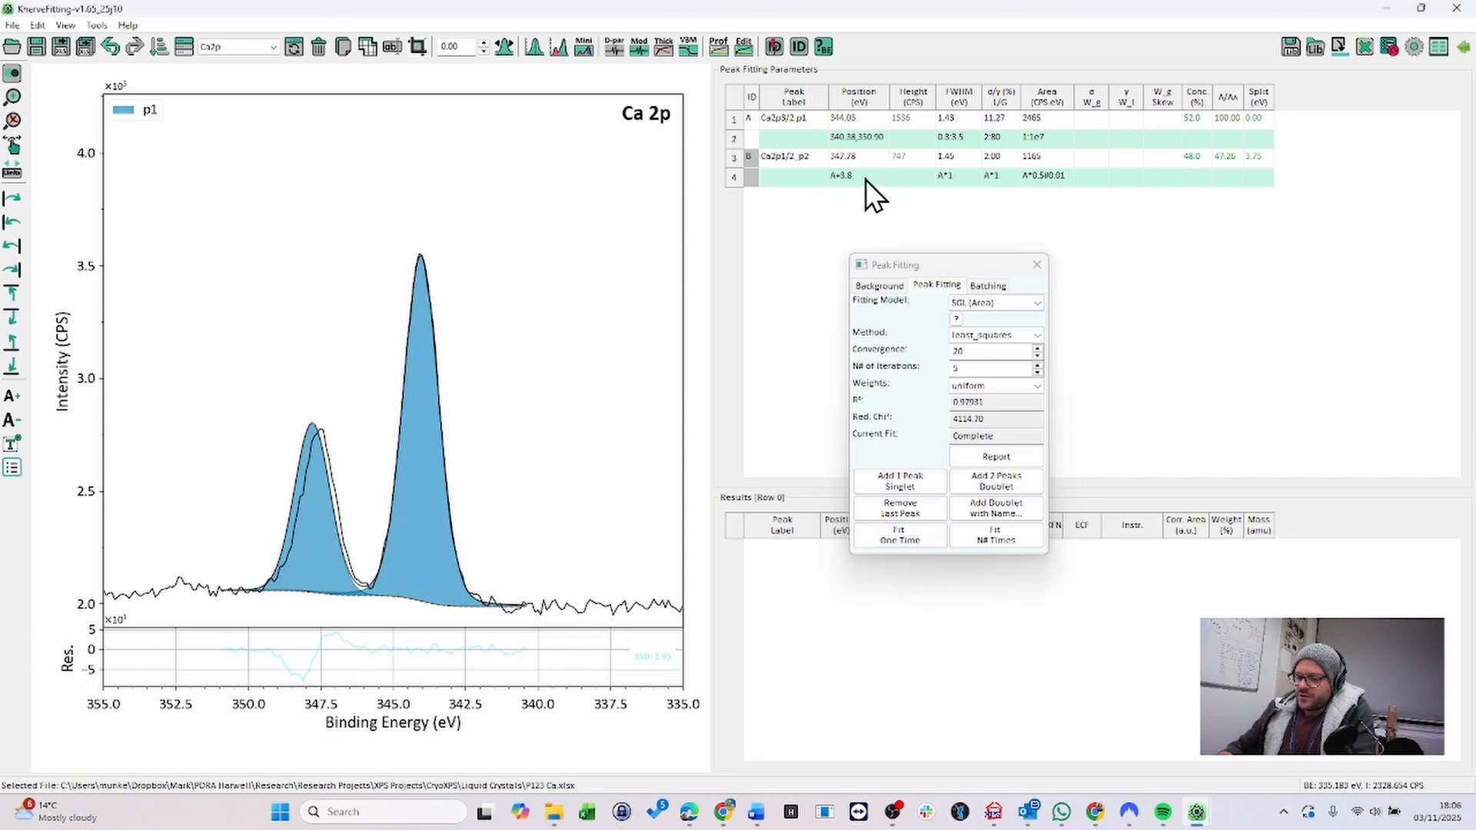
{"action": "type", "text": "#0.3"}
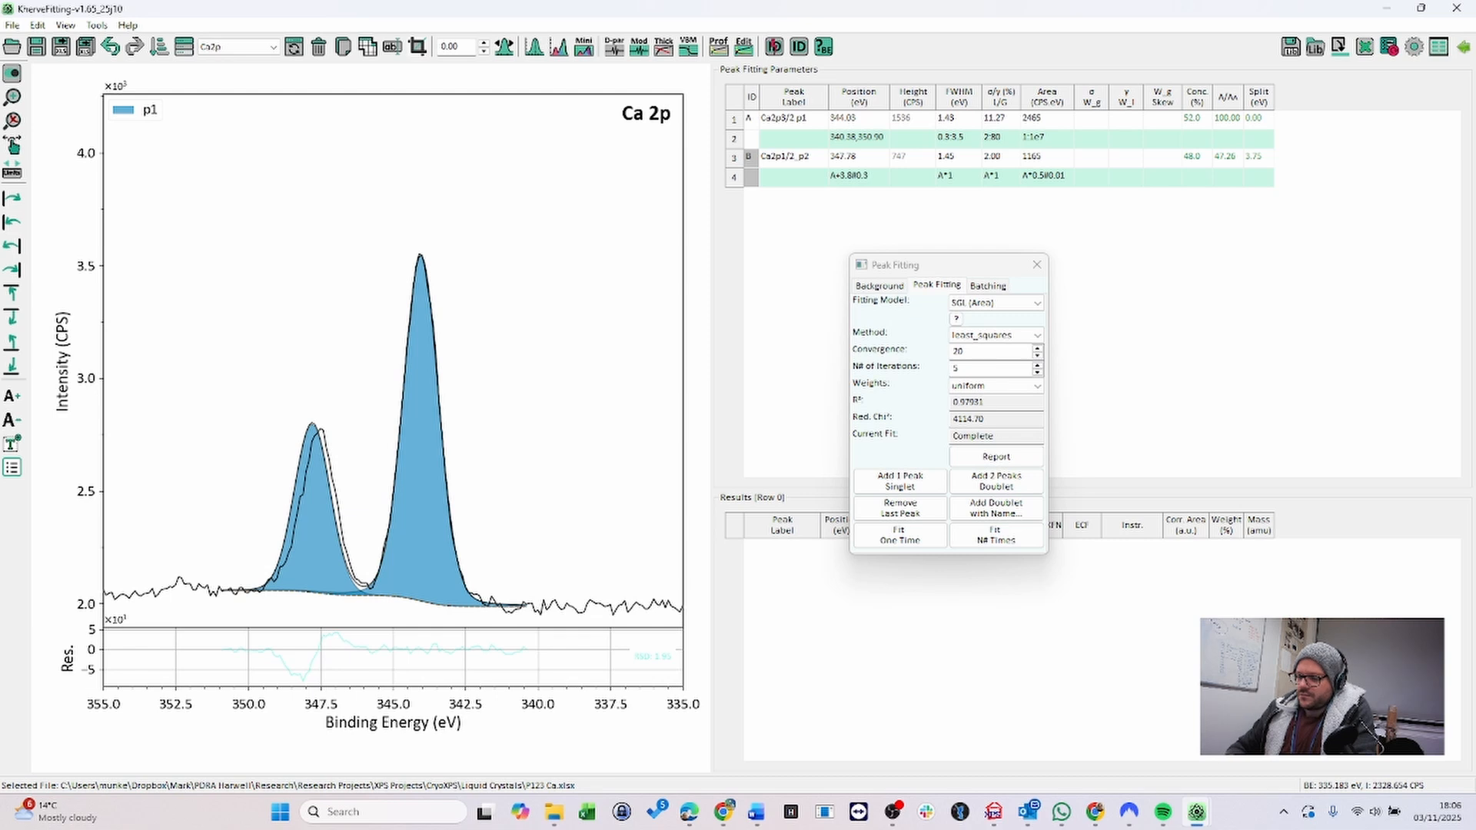
{"action": "key", "text": "Return"}
{"action": "left_click", "coordinate": [927, 534]}
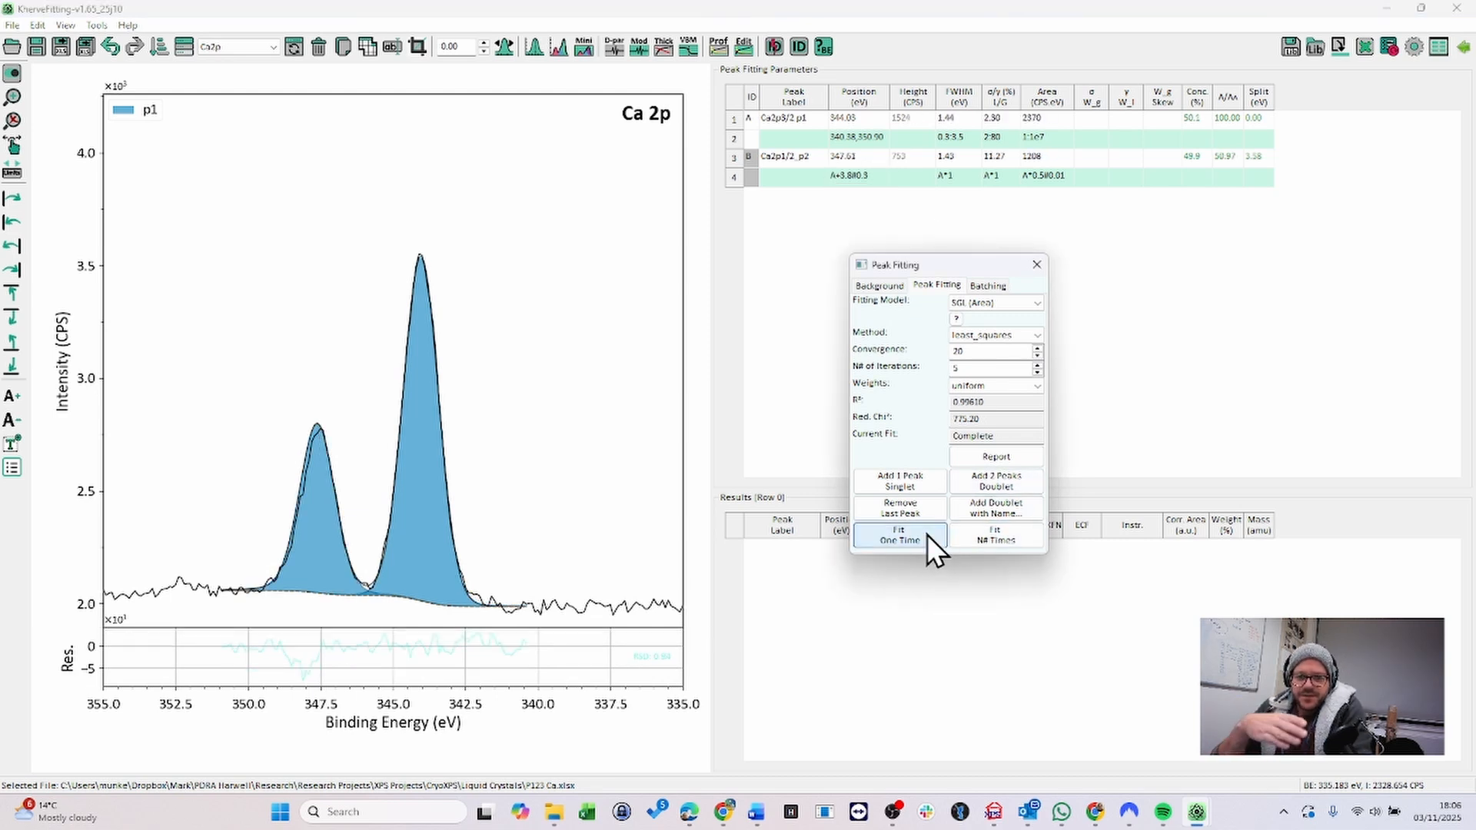
{"action": "left_click", "coordinate": [1005, 544]}
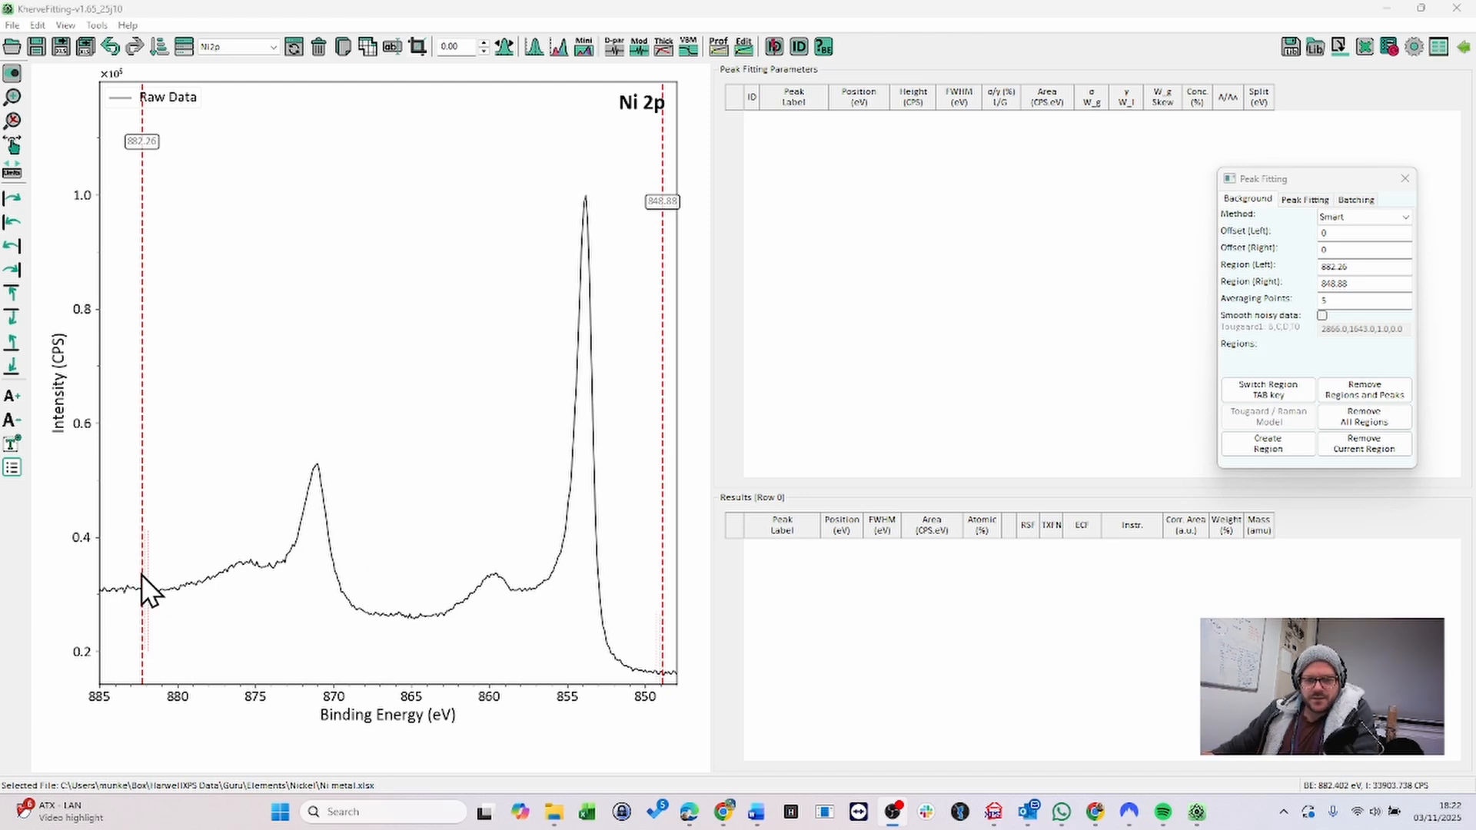
- Move the background region's left limit to about 865.54 eV and create the region
{"action": "left_click_drag", "start_coordinate": [143, 578], "coordinate": [405, 578]}
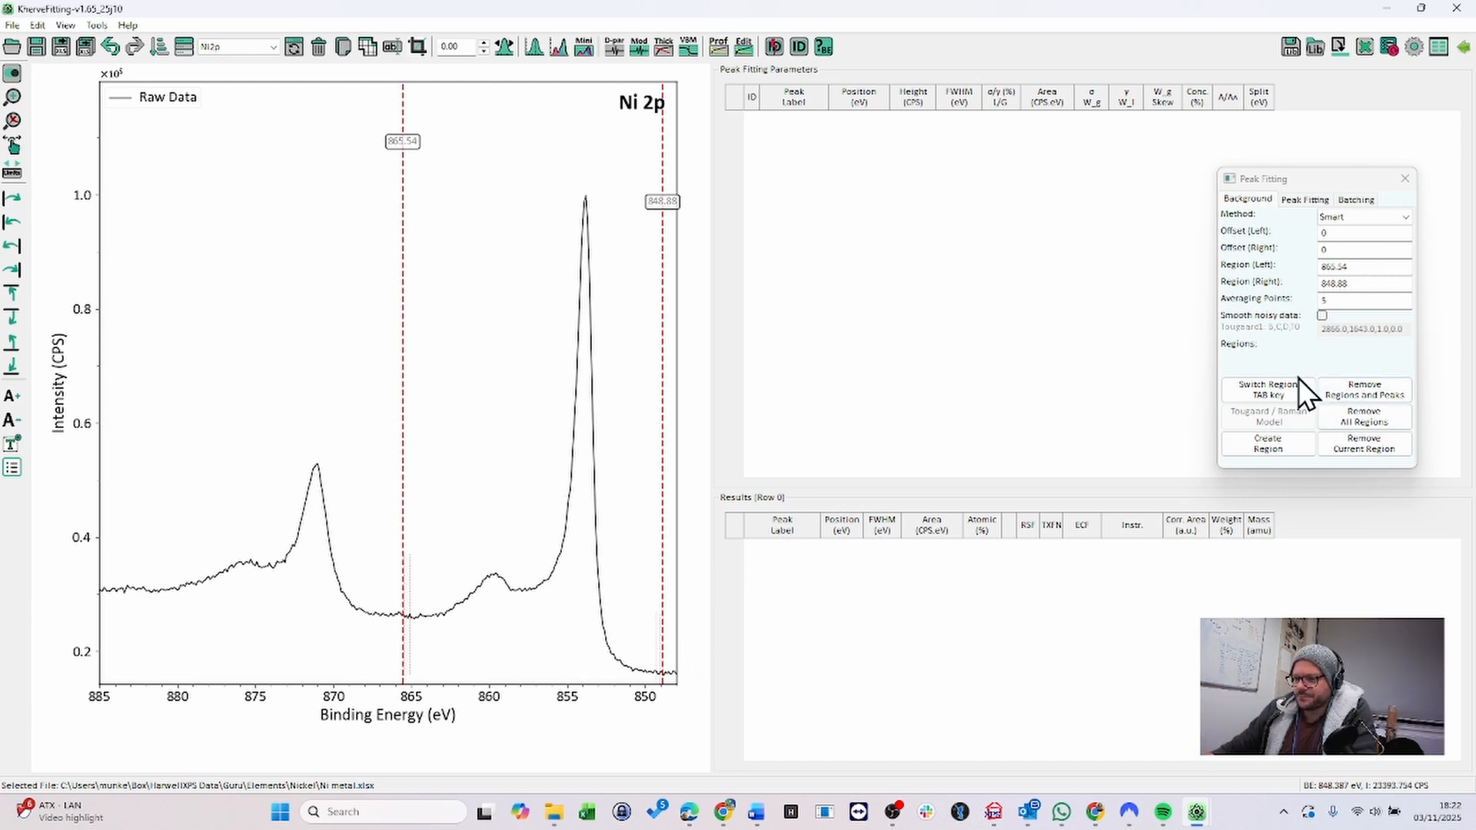
{"action": "left_click", "coordinate": [1277, 451]}
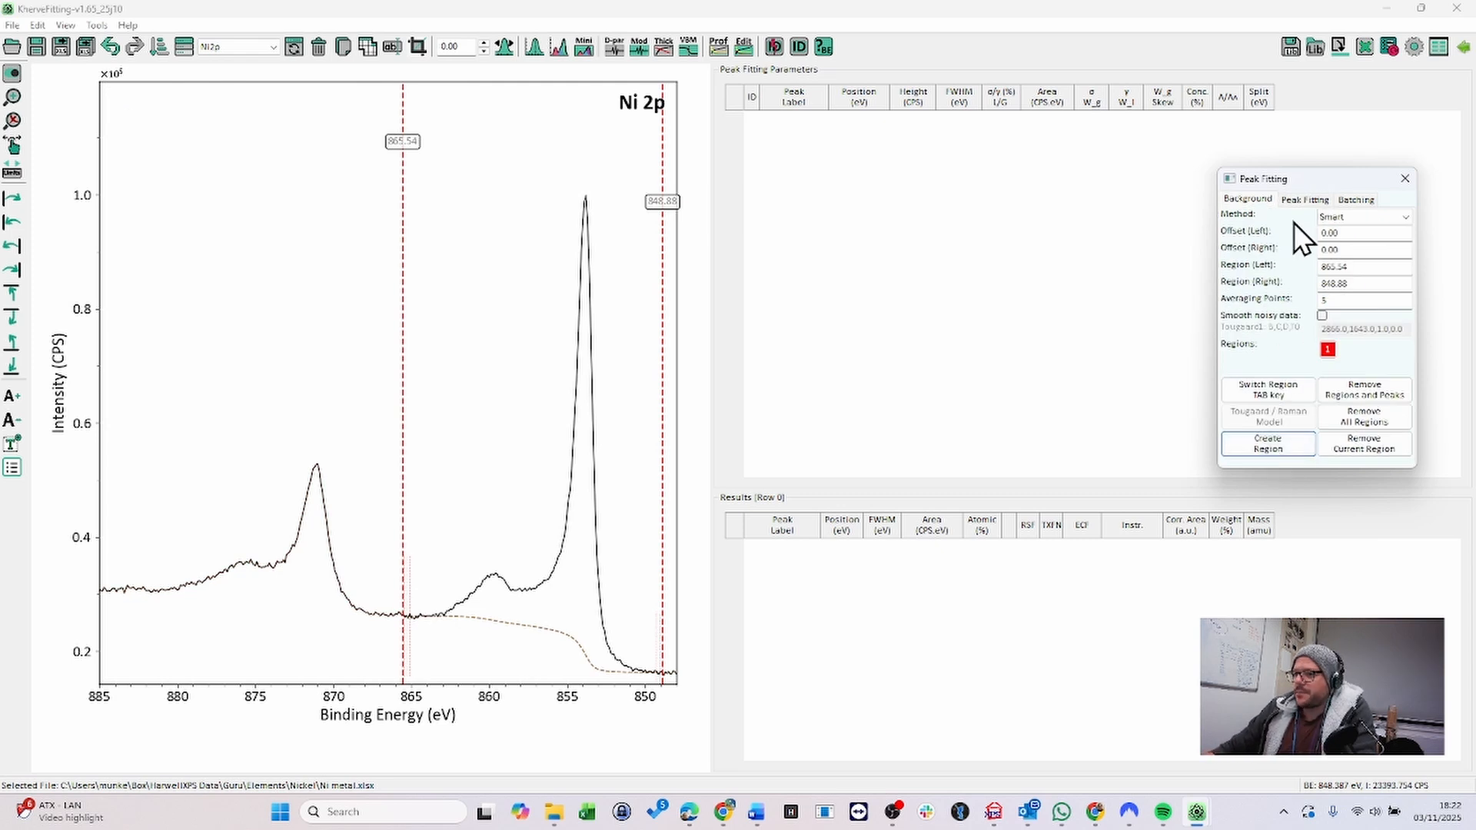
- Choose the LA (Area, σ, γ) fitting model and add a singlet peak on the main Ni 2p3/2 peak
{"action": "left_click", "coordinate": [1301, 201]}
{"action": "left_click_drag", "start_coordinate": [1314, 179], "coordinate": [1061, 296]}
{"action": "left_click", "coordinate": [1118, 331]}
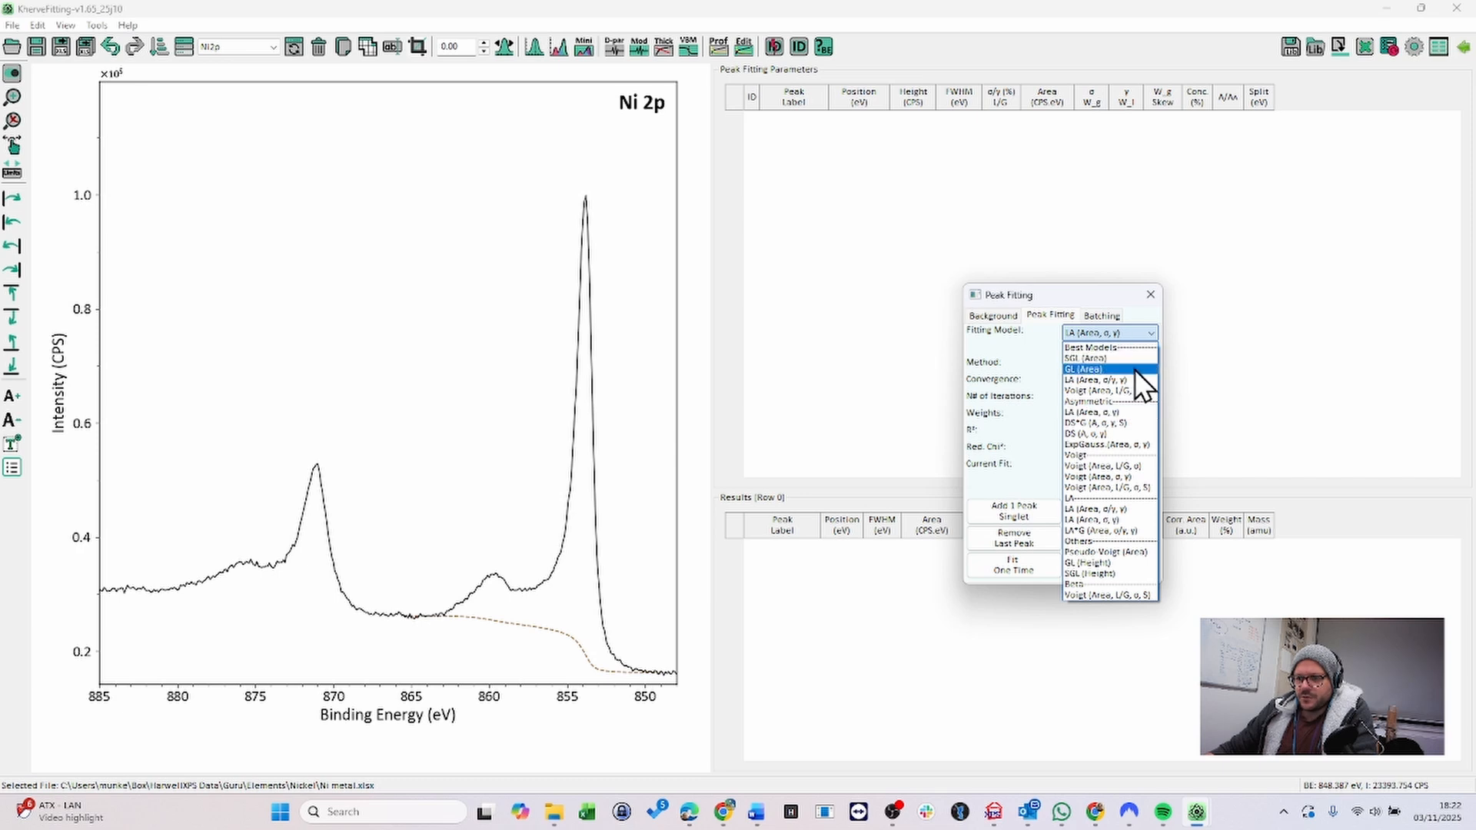
{"action": "left_click", "coordinate": [1110, 413]}
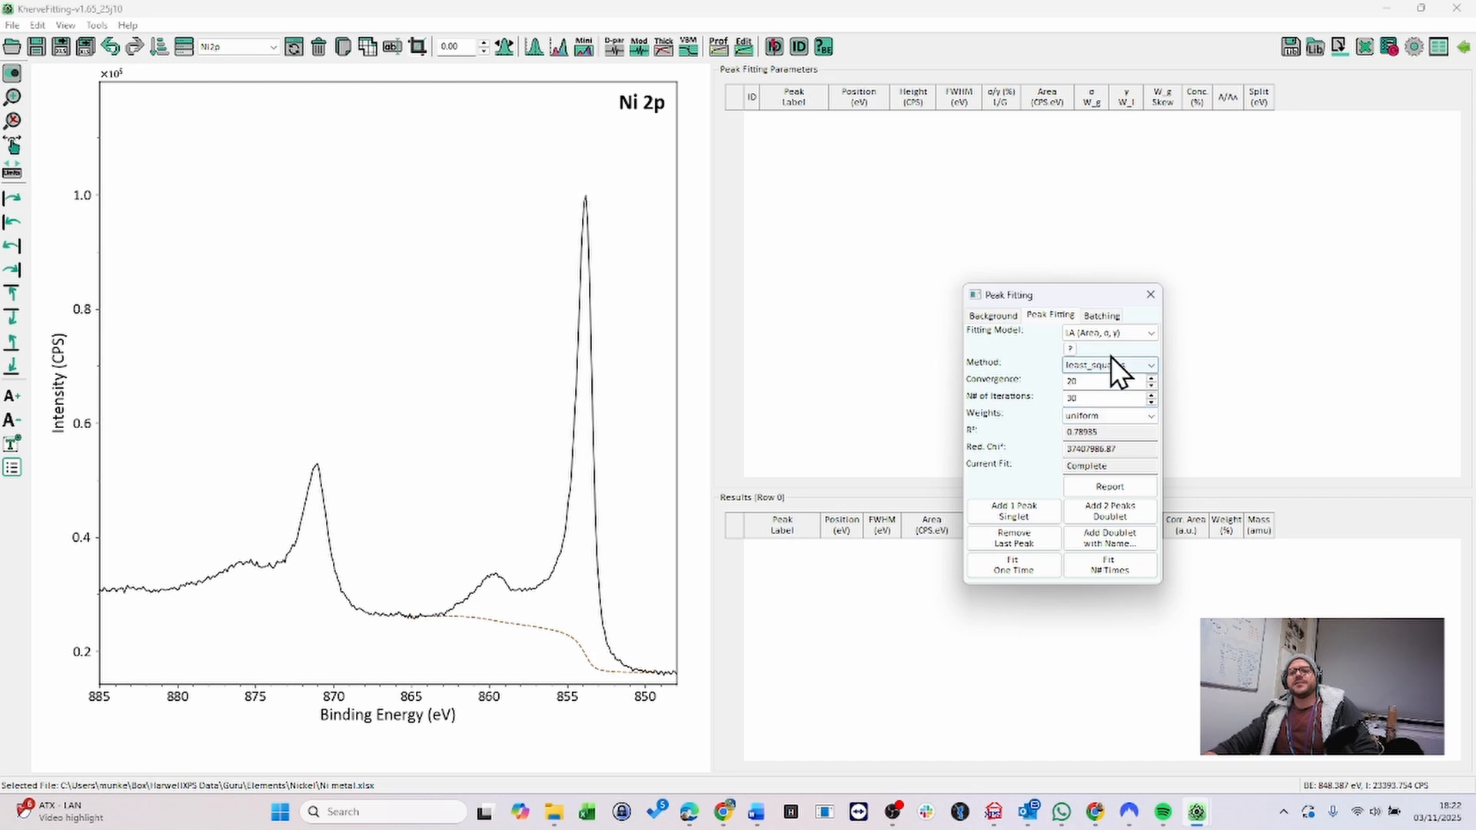
{"action": "left_click", "coordinate": [1118, 333]}
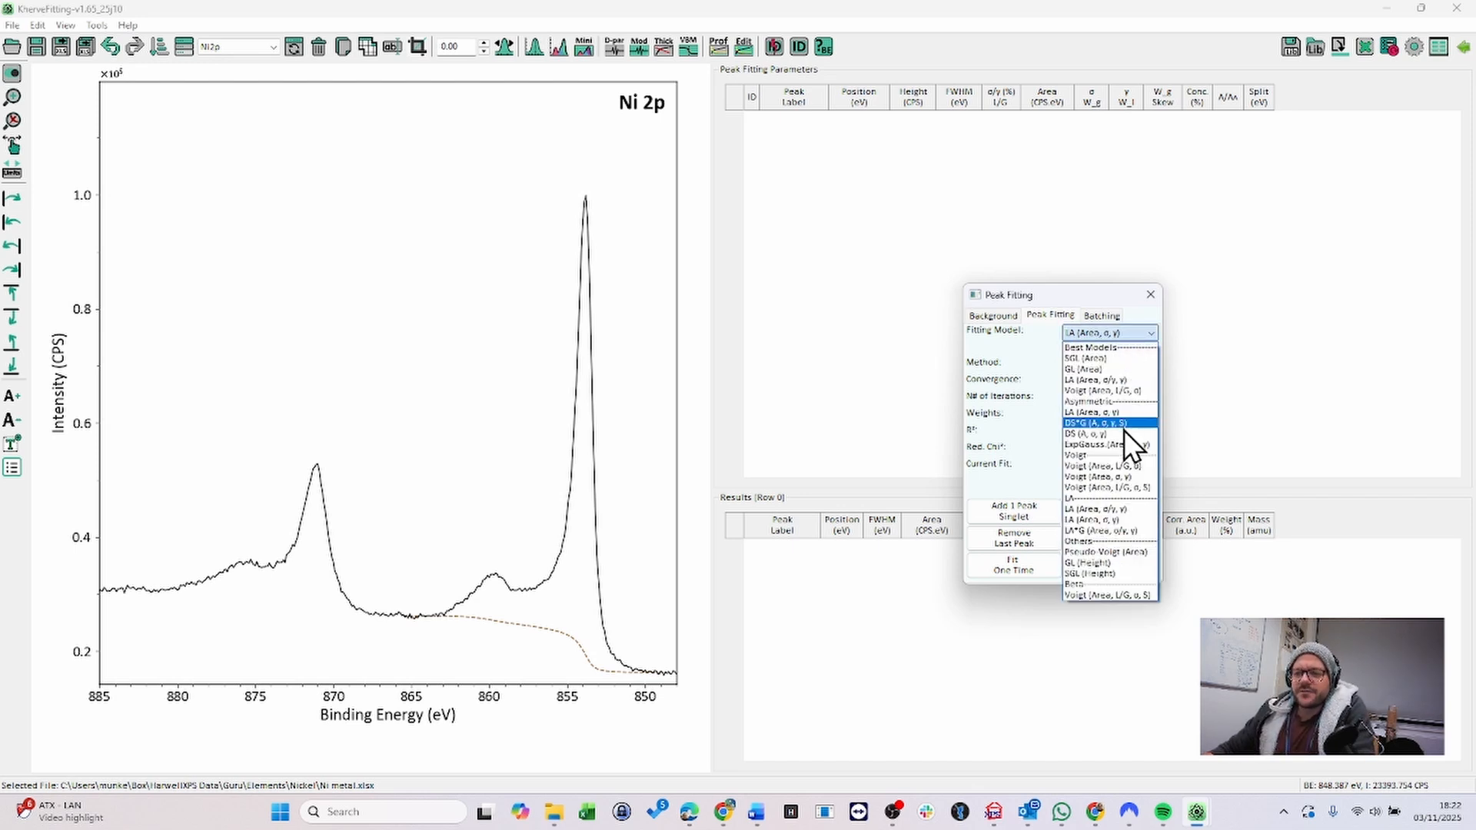
{"action": "left_click", "coordinate": [1067, 295]}
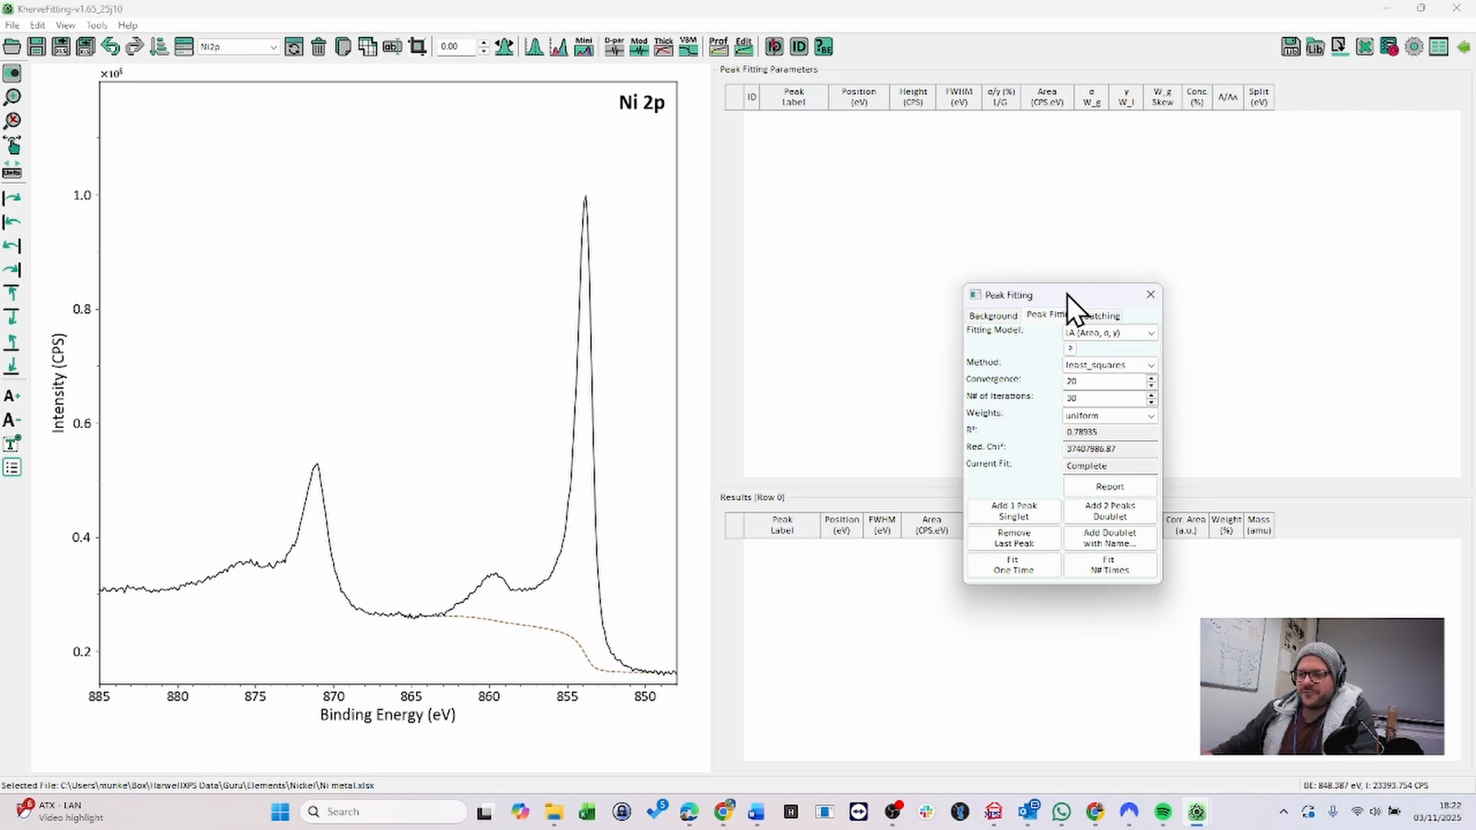
{"action": "left_click_drag", "start_coordinate": [1067, 295], "coordinate": [1171, 288]}
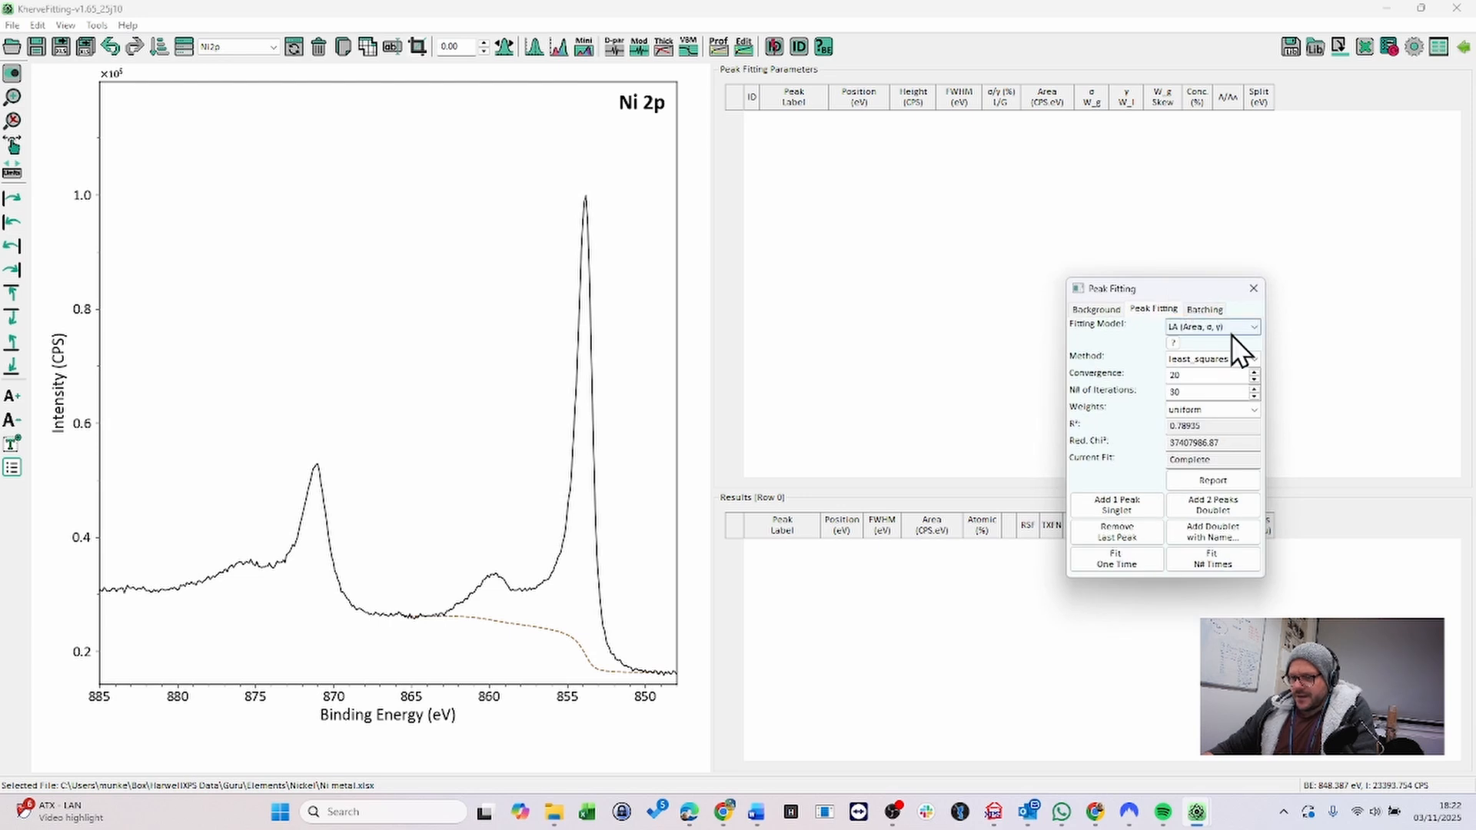
{"action": "left_click", "coordinate": [1139, 504]}
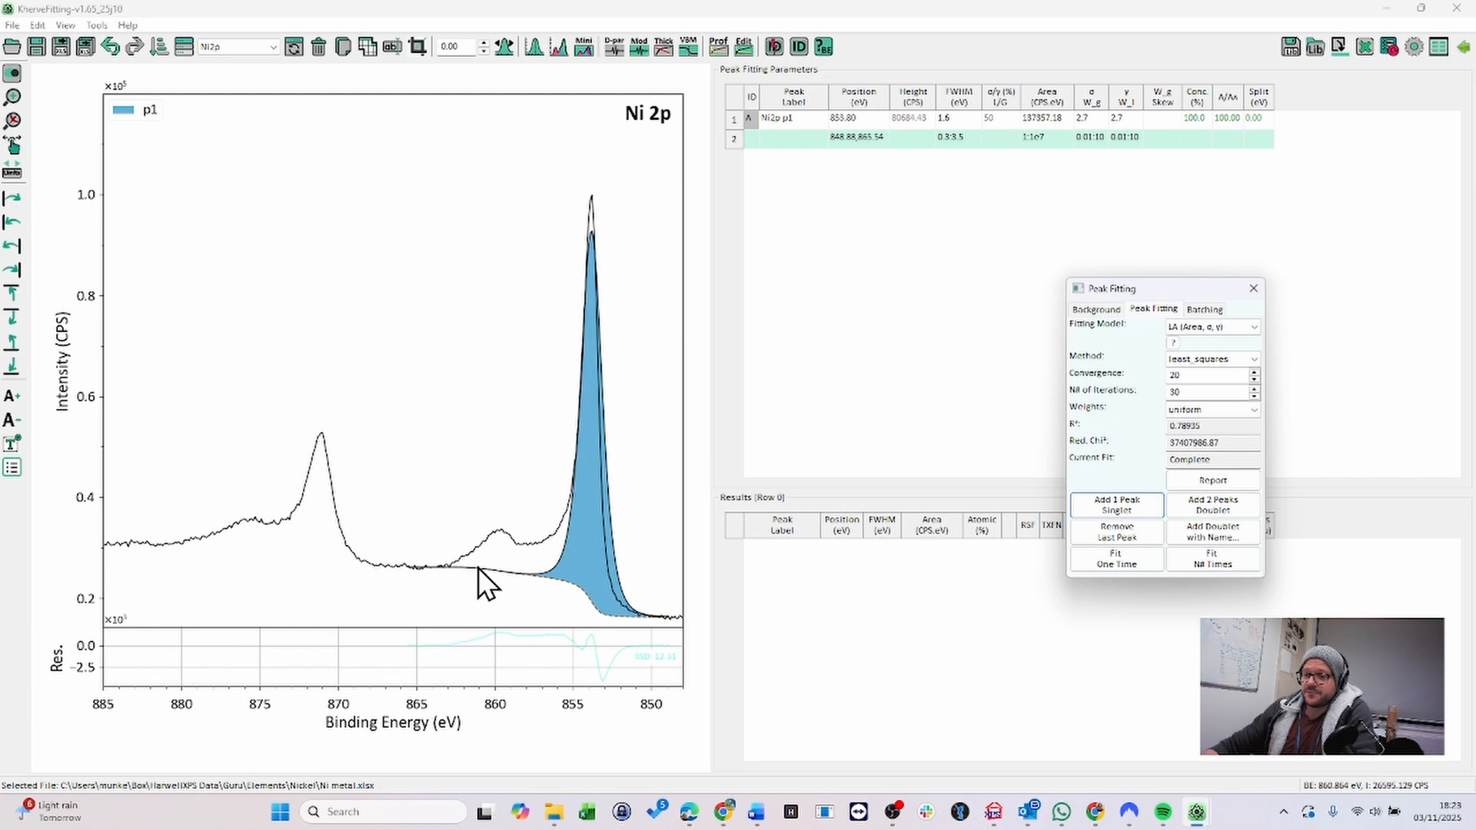
- Switch the fitting model to SGL (Area) and add two singlet peaks for the satellites
{"action": "left_click", "coordinate": [1226, 324]}
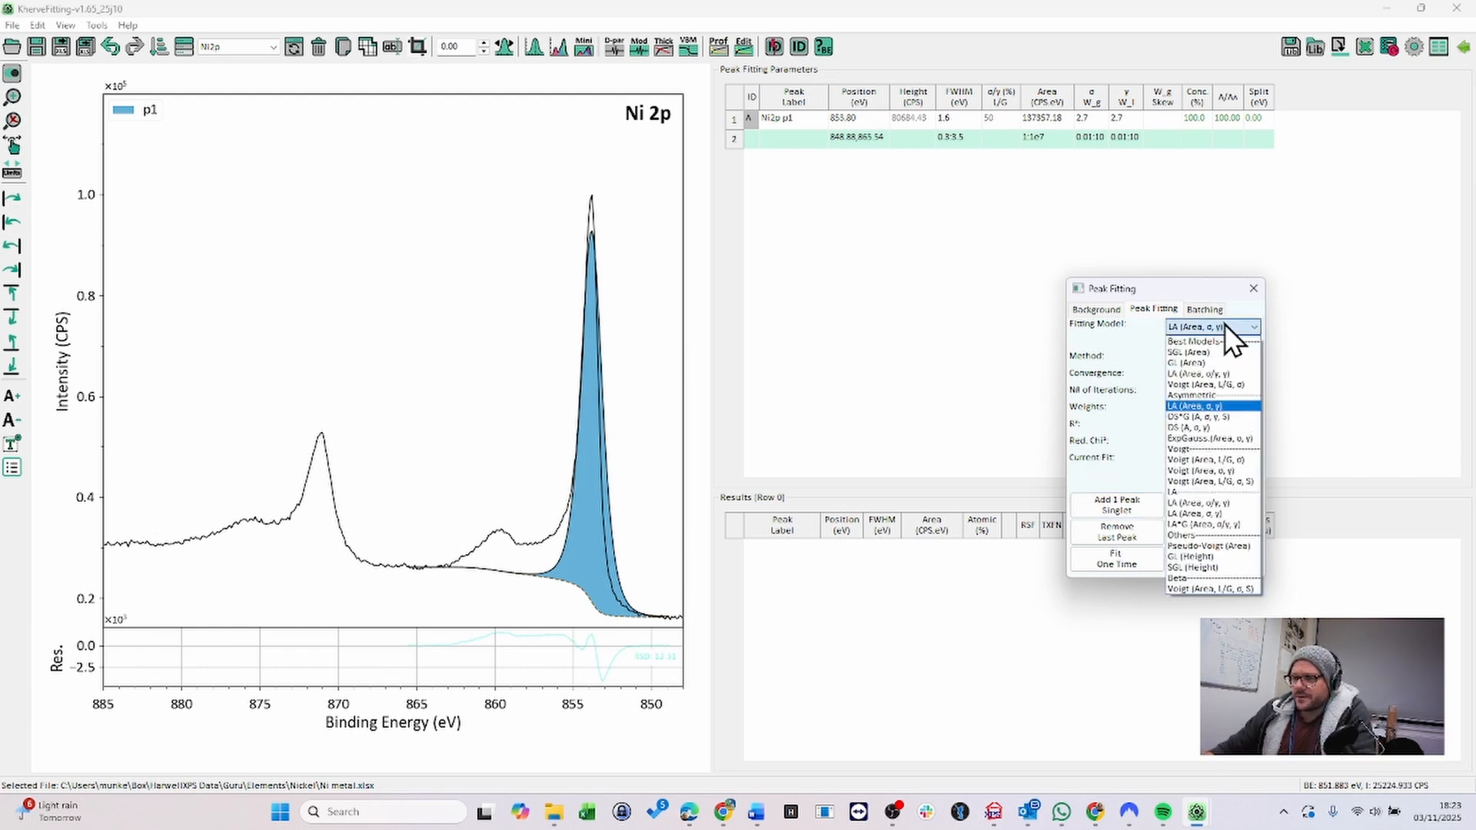
{"action": "left_click", "coordinate": [1226, 353]}
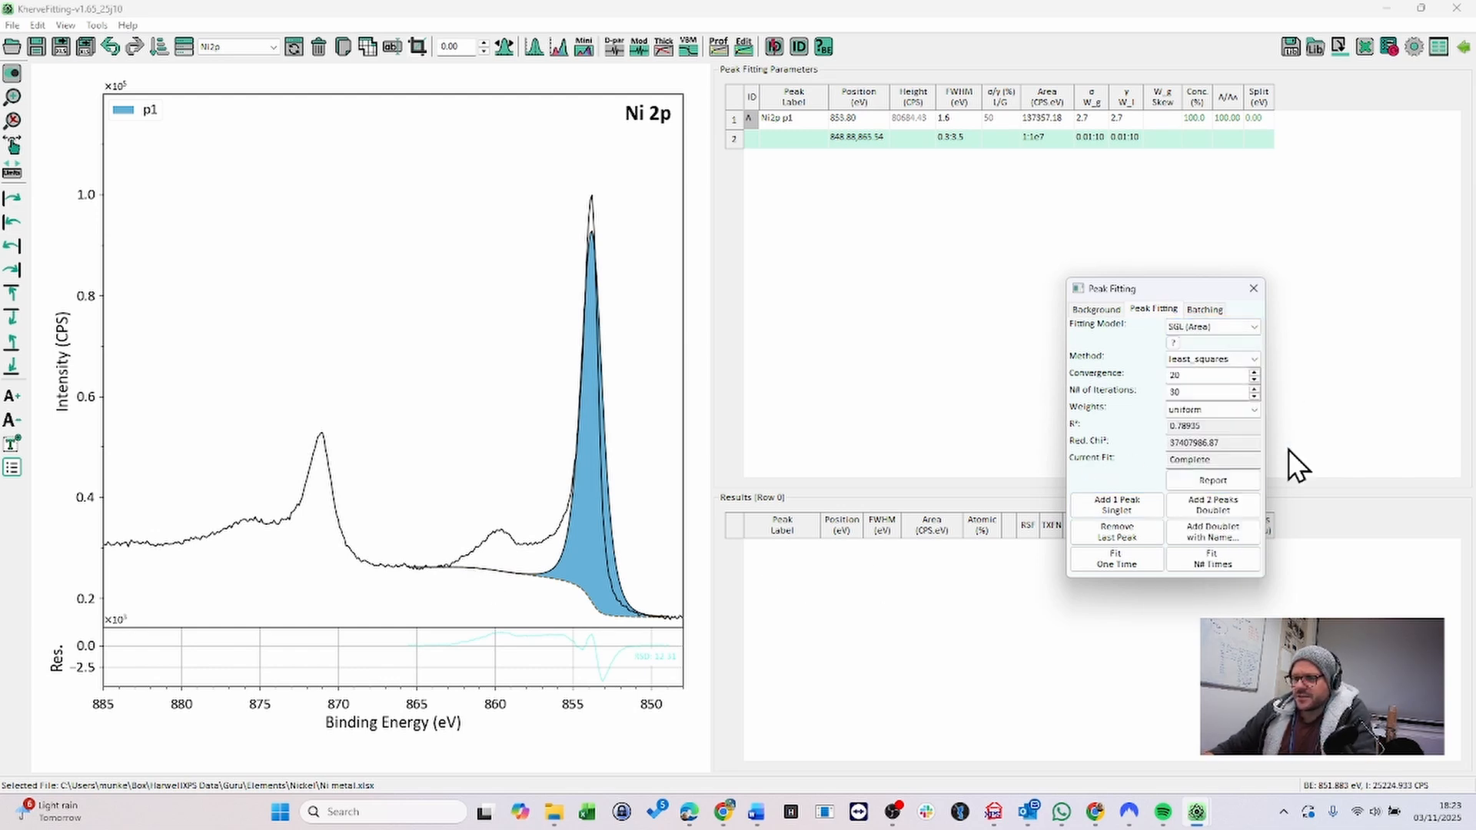
{"action": "left_click", "coordinate": [1136, 507]}
{"action": "left_click", "coordinate": [1146, 502]}
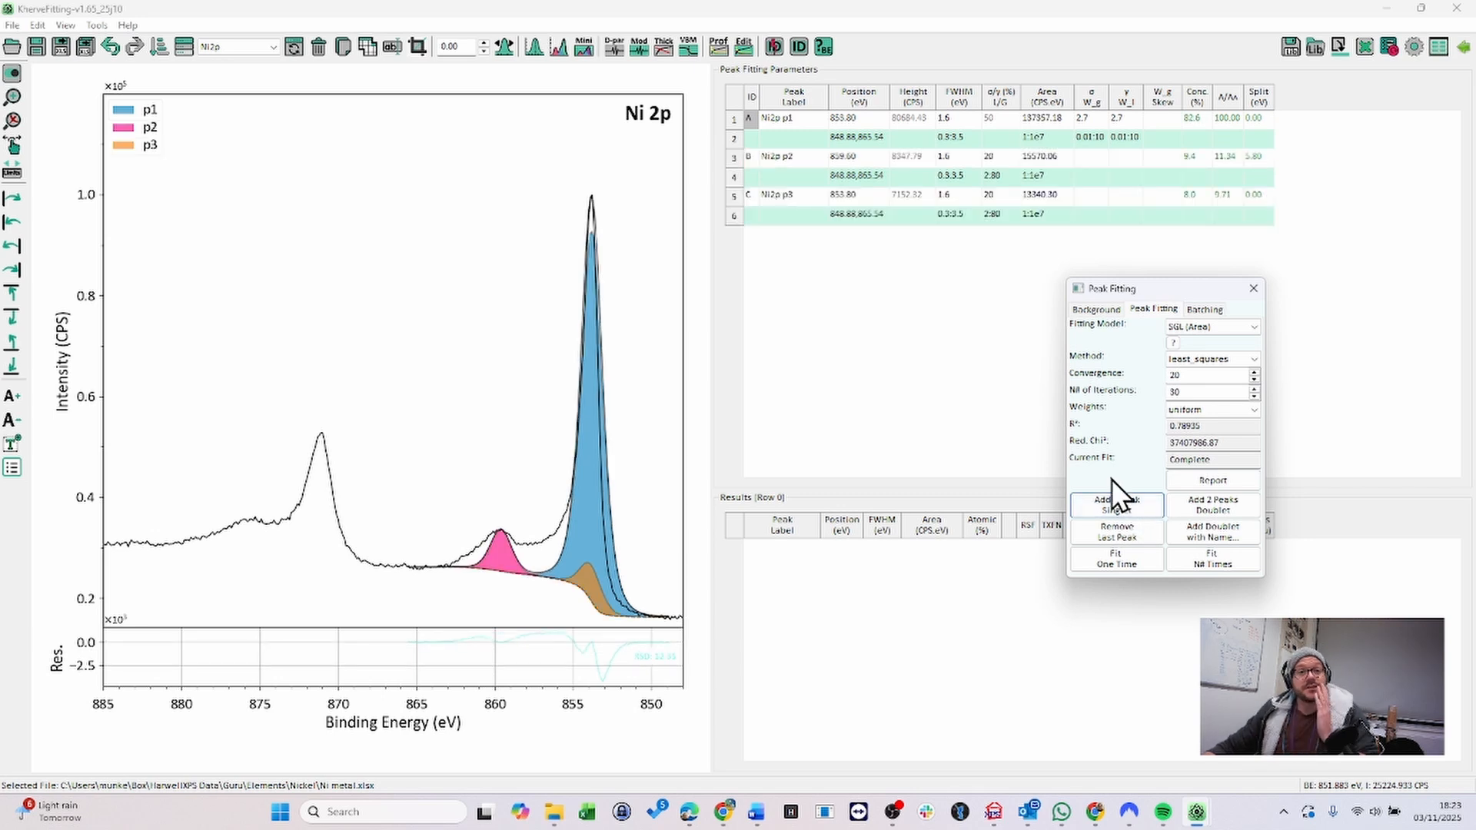
- Constrain the second peak's position to A+3.7#0.1
{"action": "double_click", "coordinate": [861, 175]}
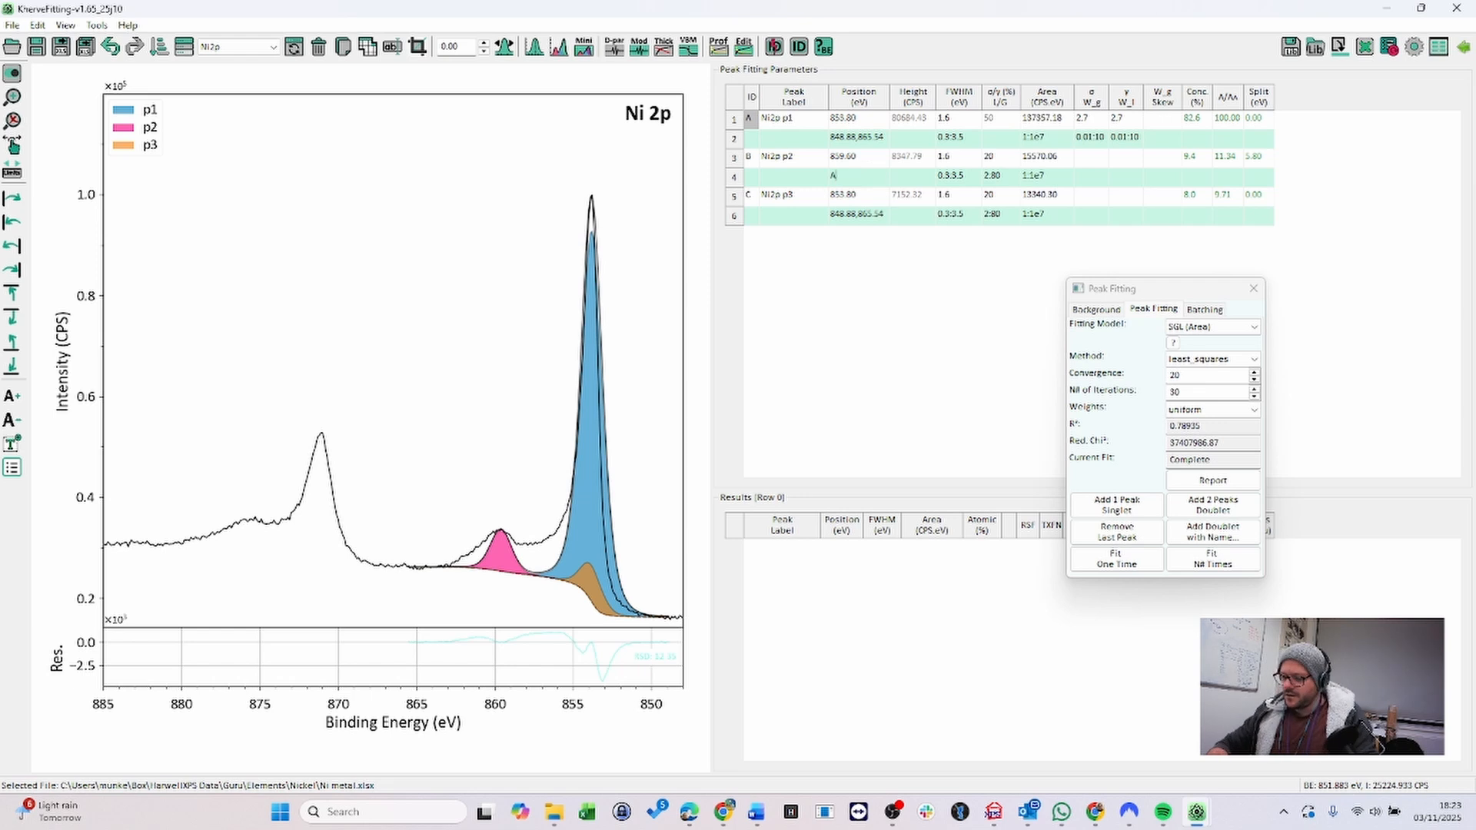
{"action": "type", "text": "A+3.7"}
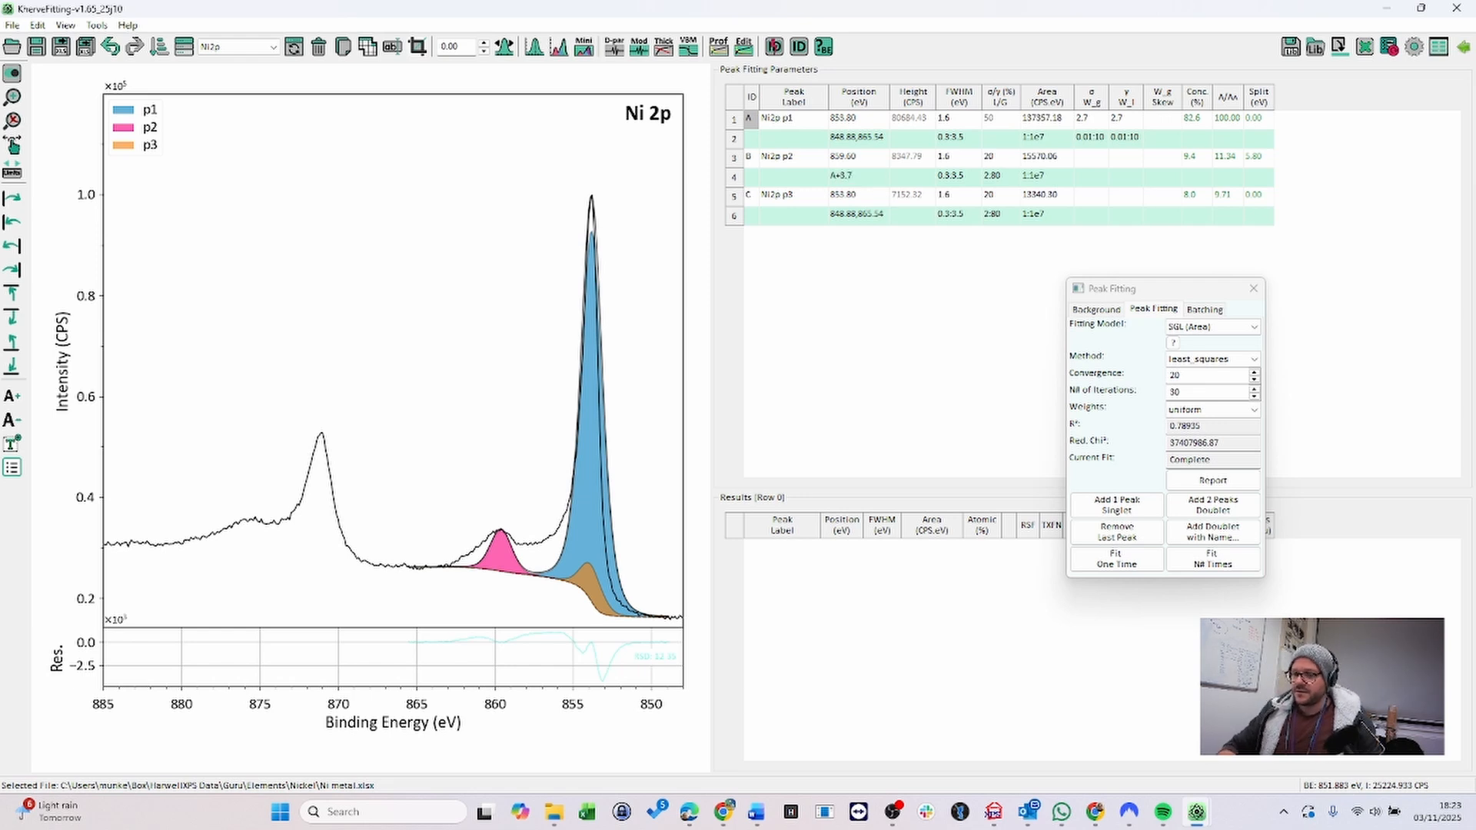
{"action": "left_click", "coordinate": [899, 217]}
{"action": "left_click", "coordinate": [862, 217]}
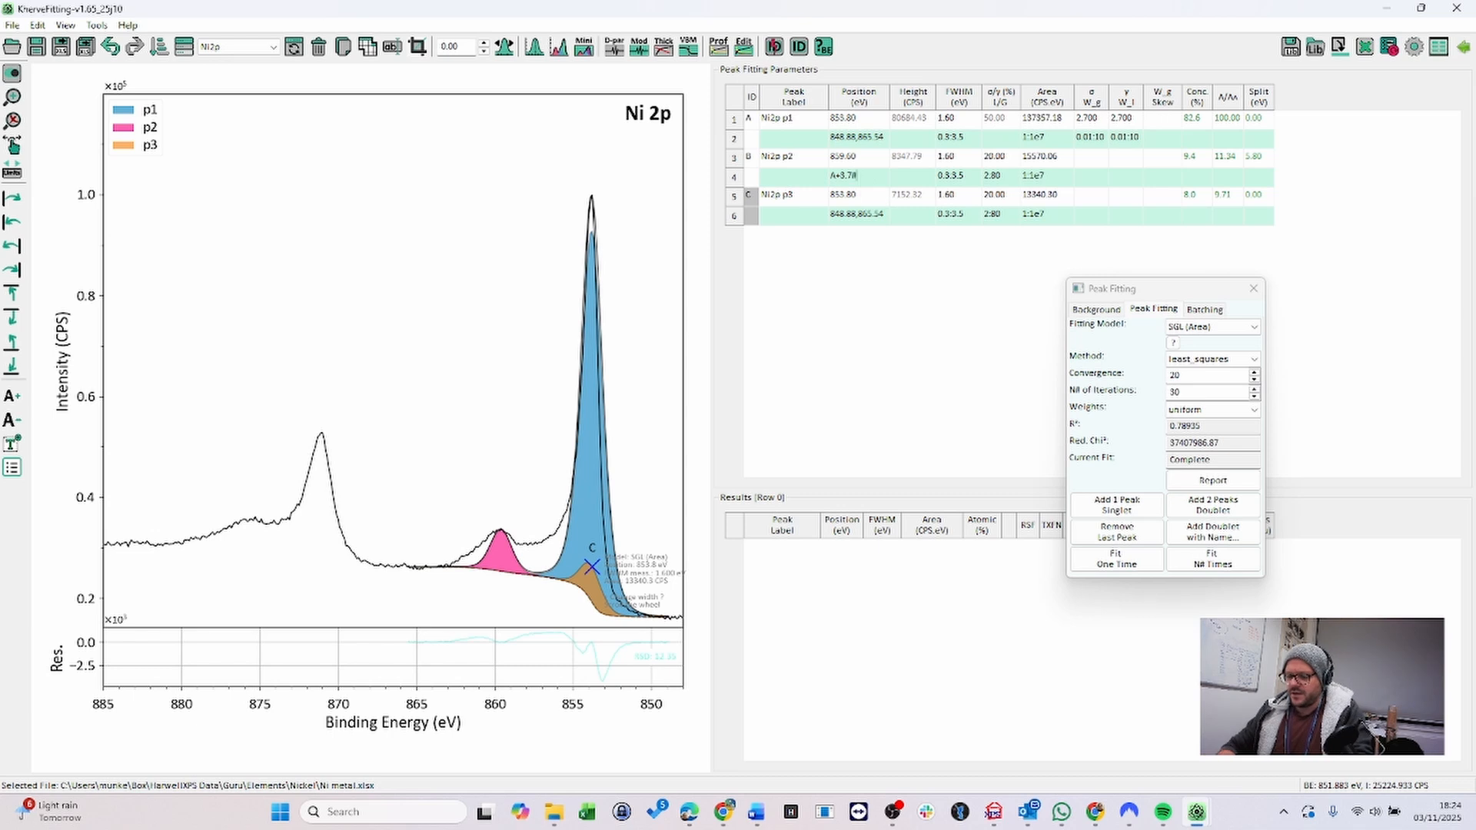
{"action": "type", "text": "0.1"}
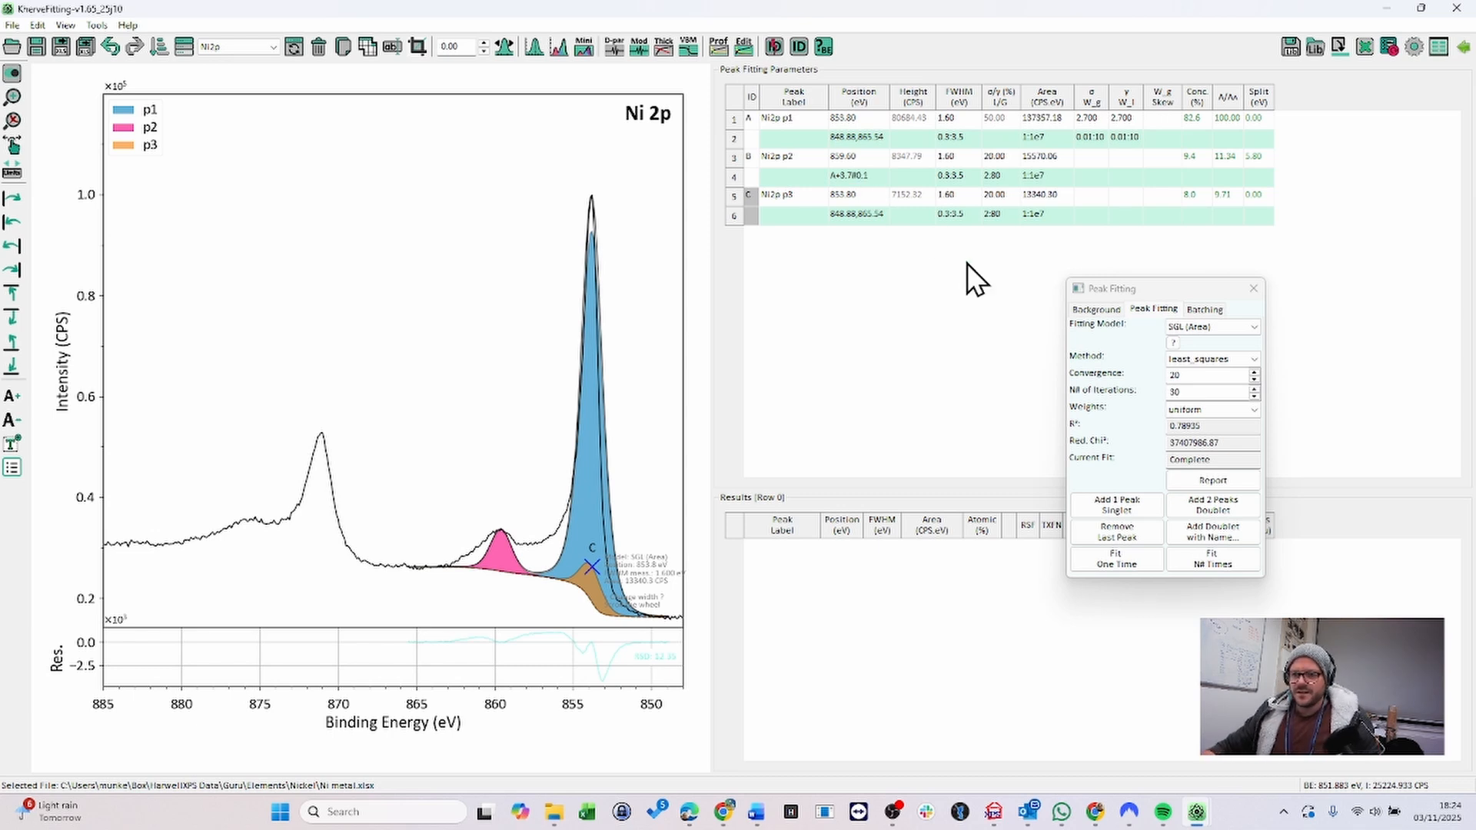
- Constrain the third peak's position to A+6#0.1
{"action": "left_click", "coordinate": [861, 214]}
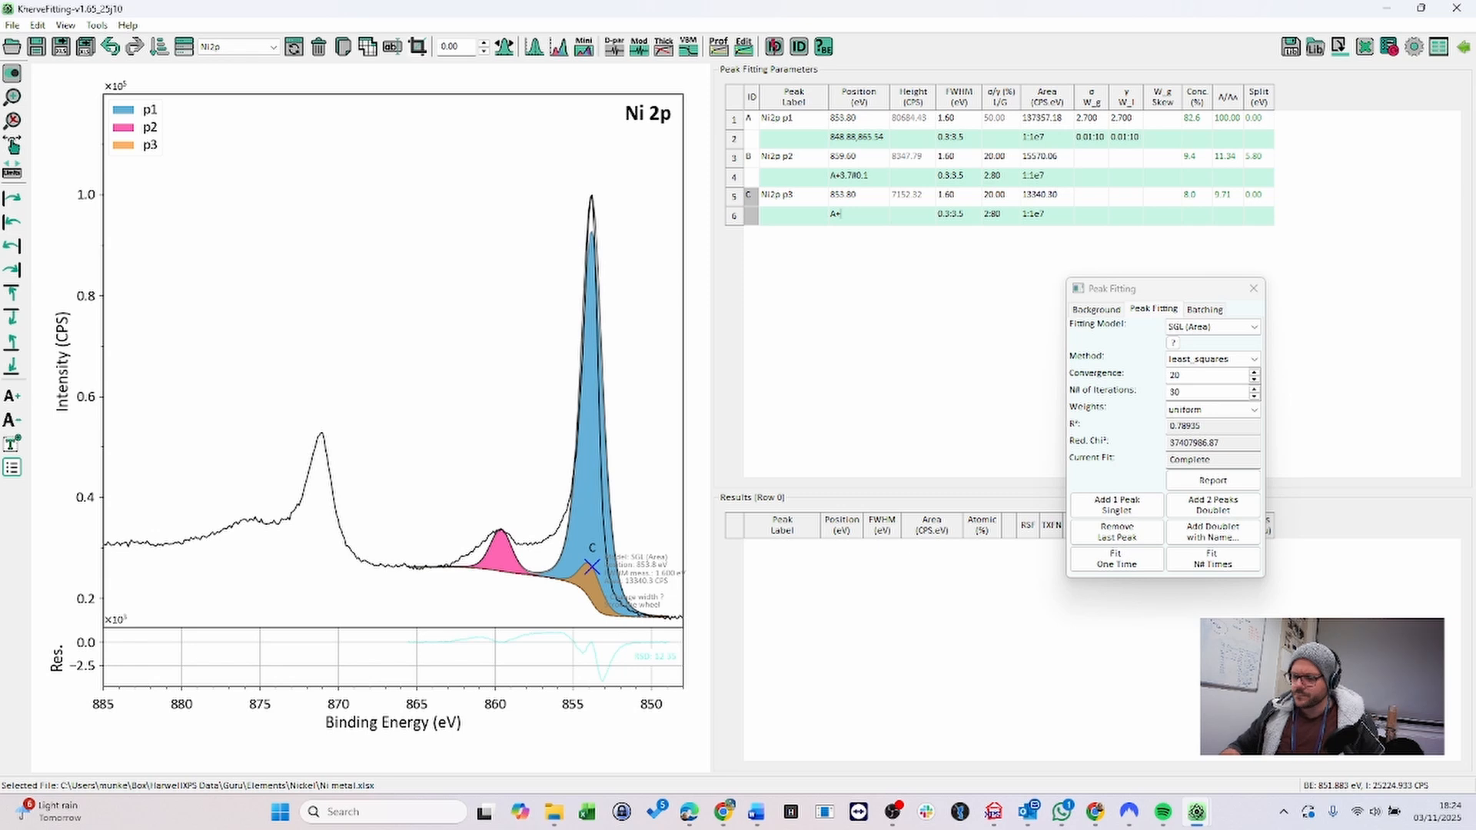
{"action": "type", "text": "6#"}
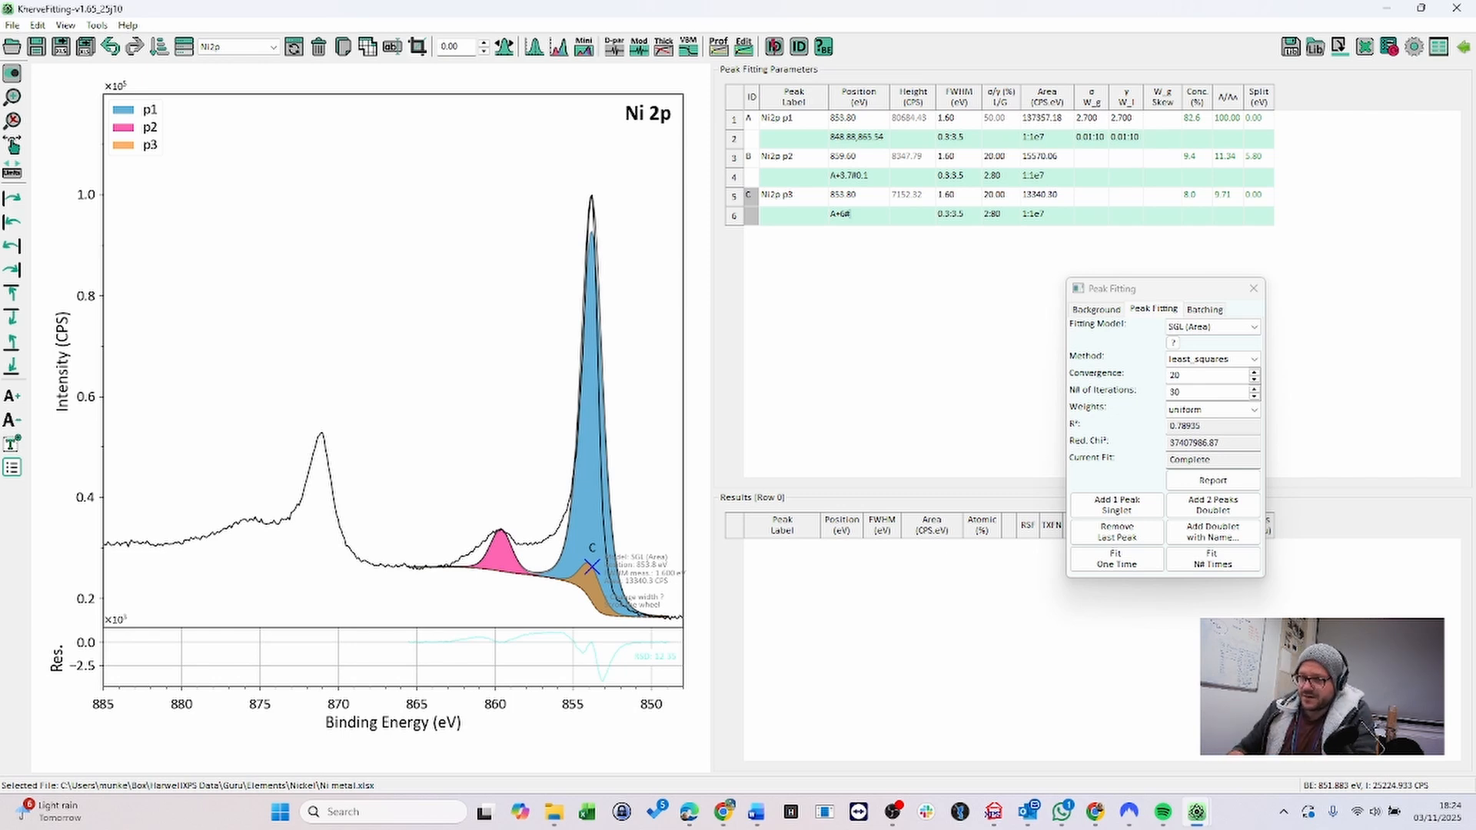
{"action": "type", "text": "0.1"}
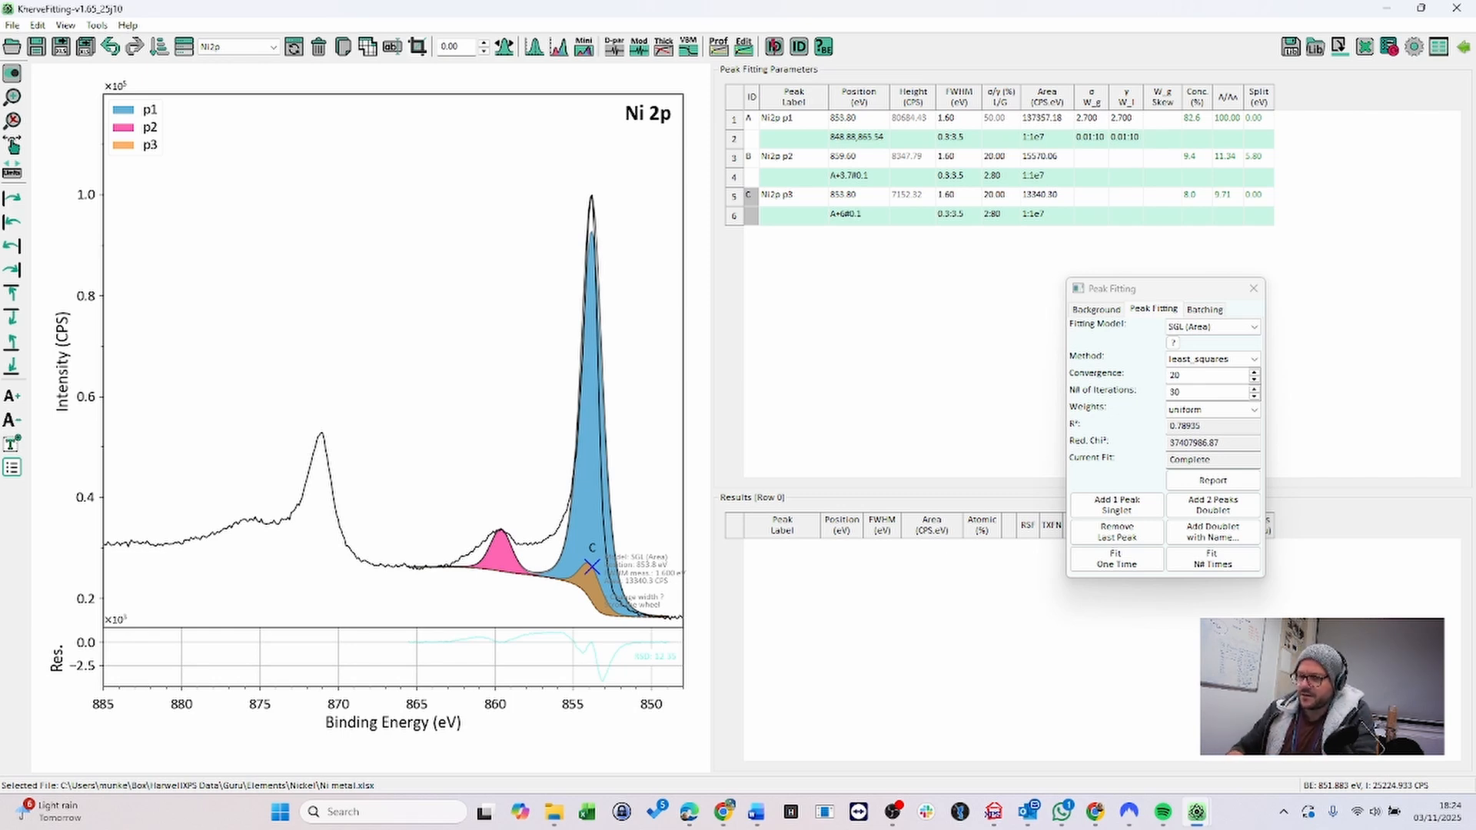
- Set the third peak's FWHM constraint to C*1 and fit once
{"action": "left_click", "coordinate": [961, 215]}
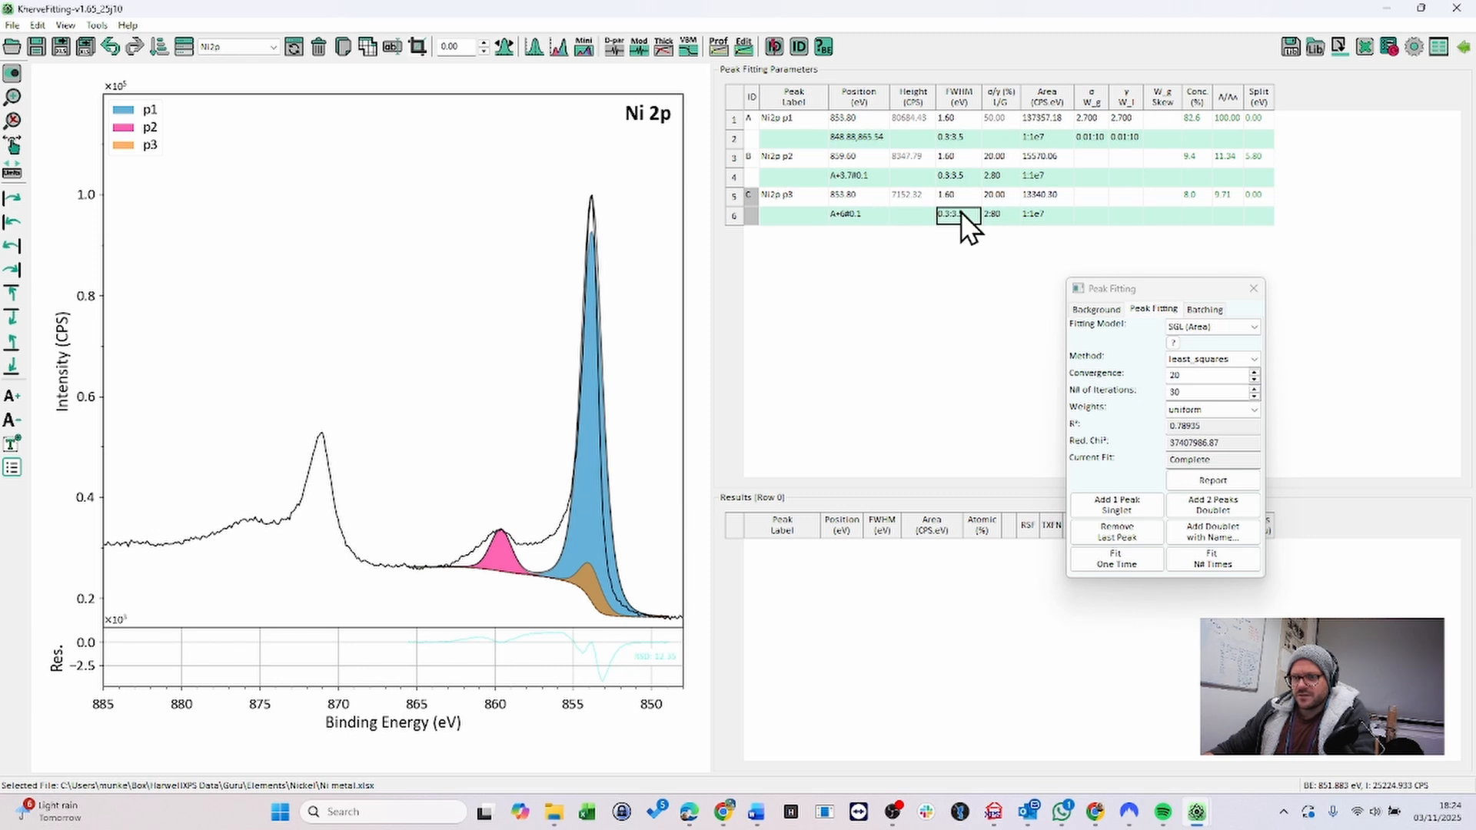
{"action": "double_click", "coordinate": [938, 219]}
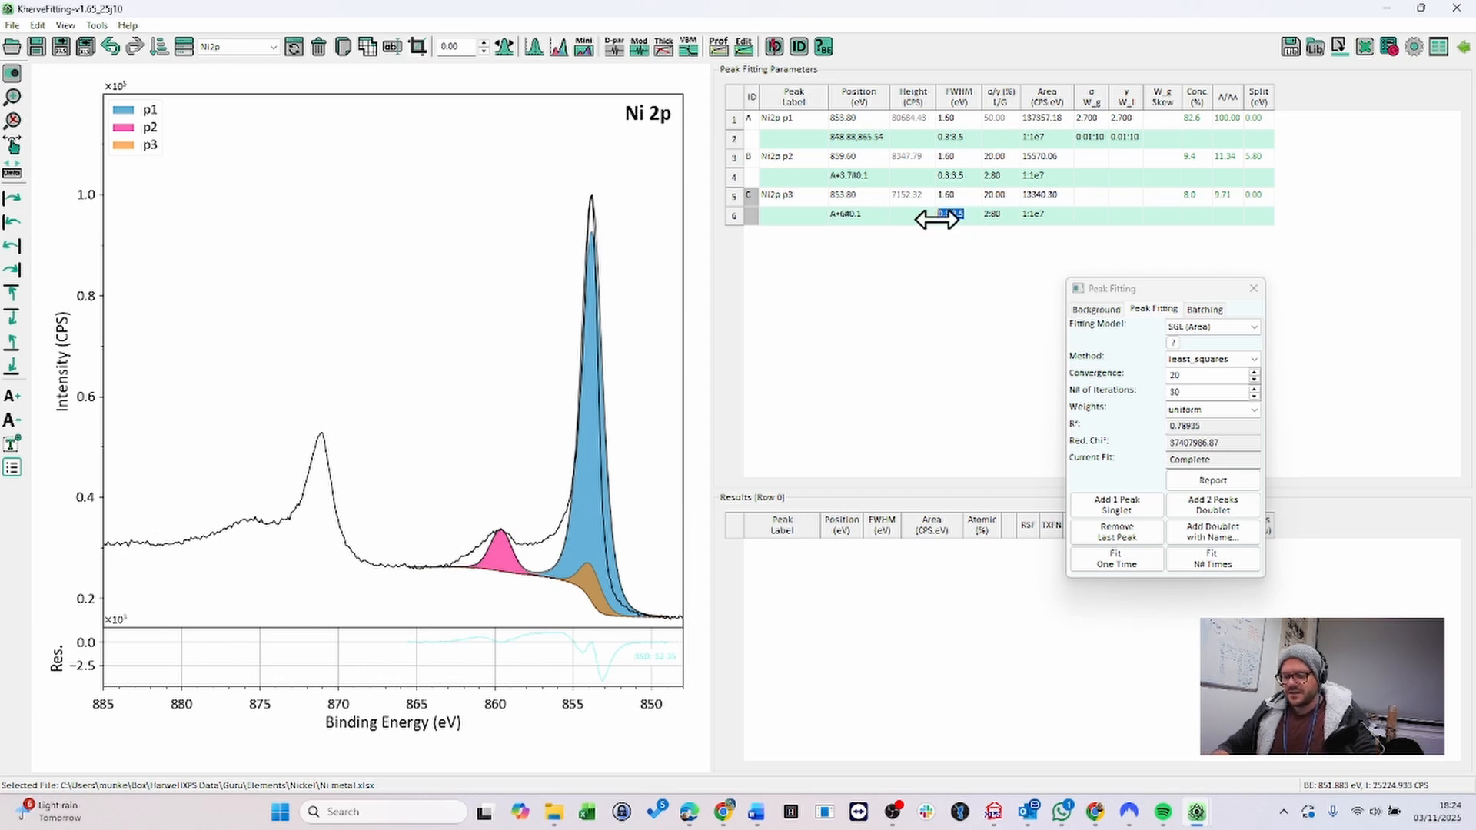
{"action": "type", "text": "c*1"}
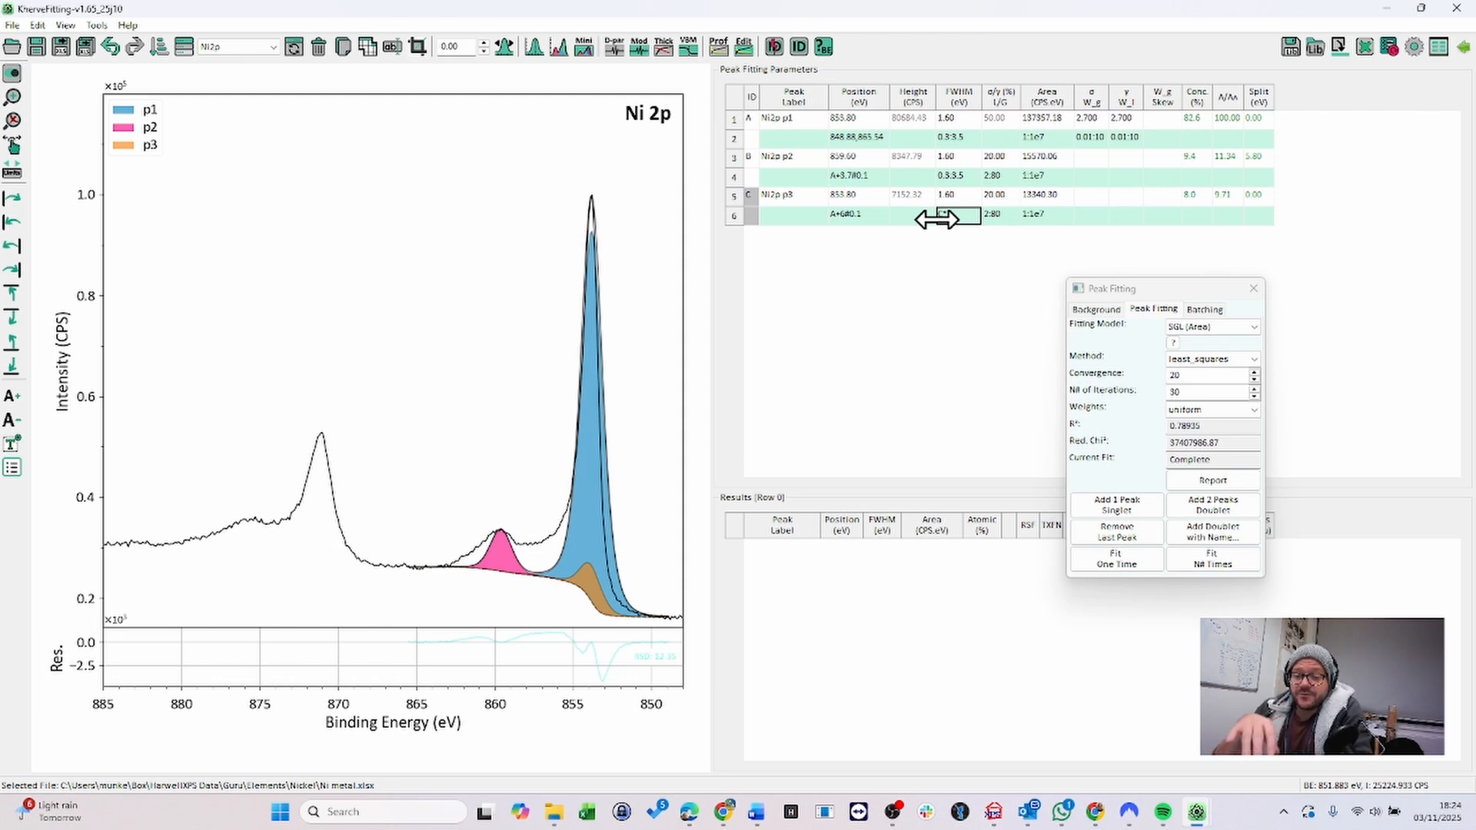
{"action": "left_click", "coordinate": [1145, 561]}
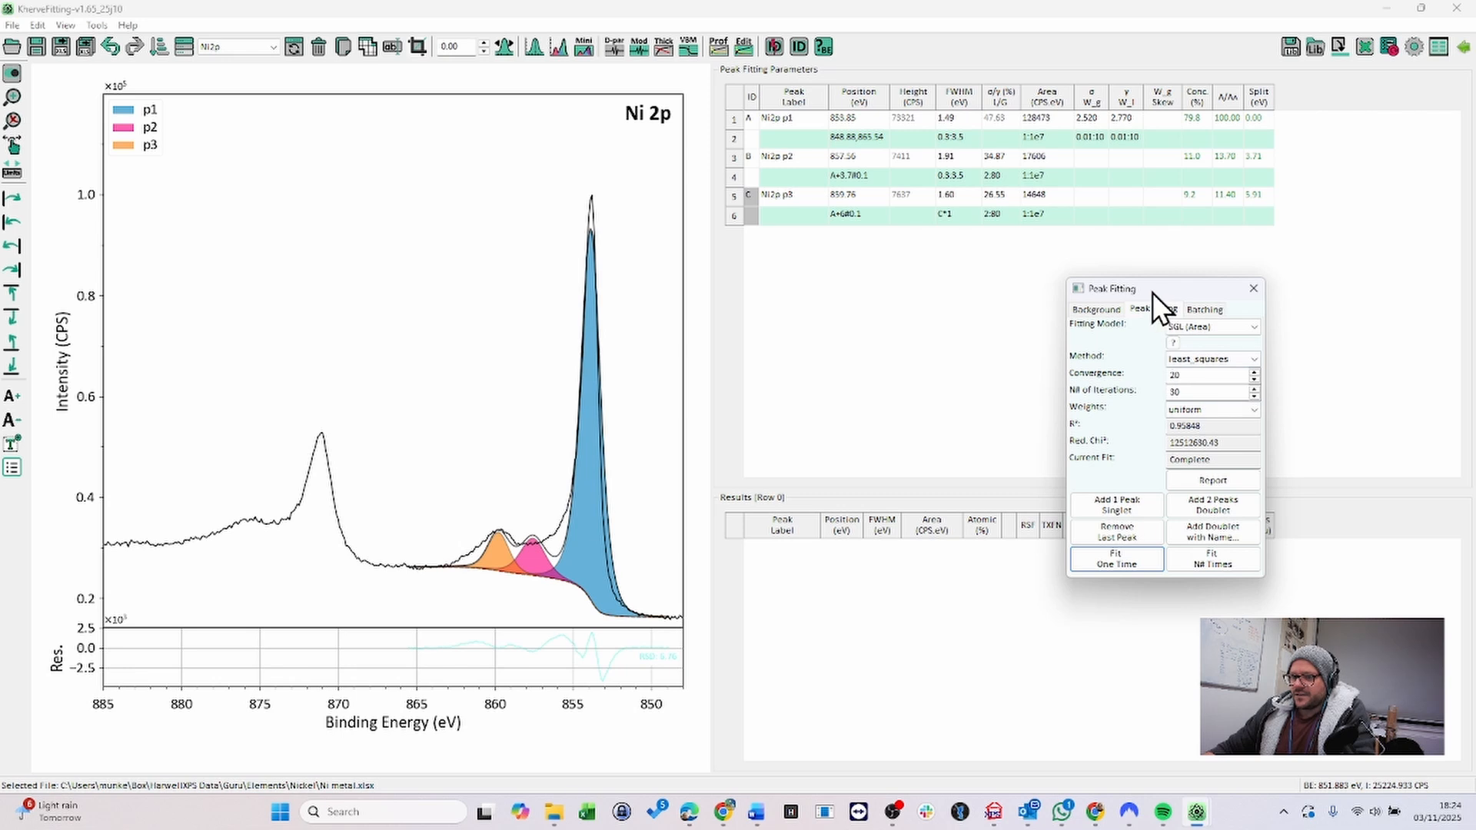
- Switch the fitting model to LA (Area, σ, γ) and fit the peaks multiple times
{"action": "left_click_drag", "start_coordinate": [1153, 291], "coordinate": [1012, 258]}
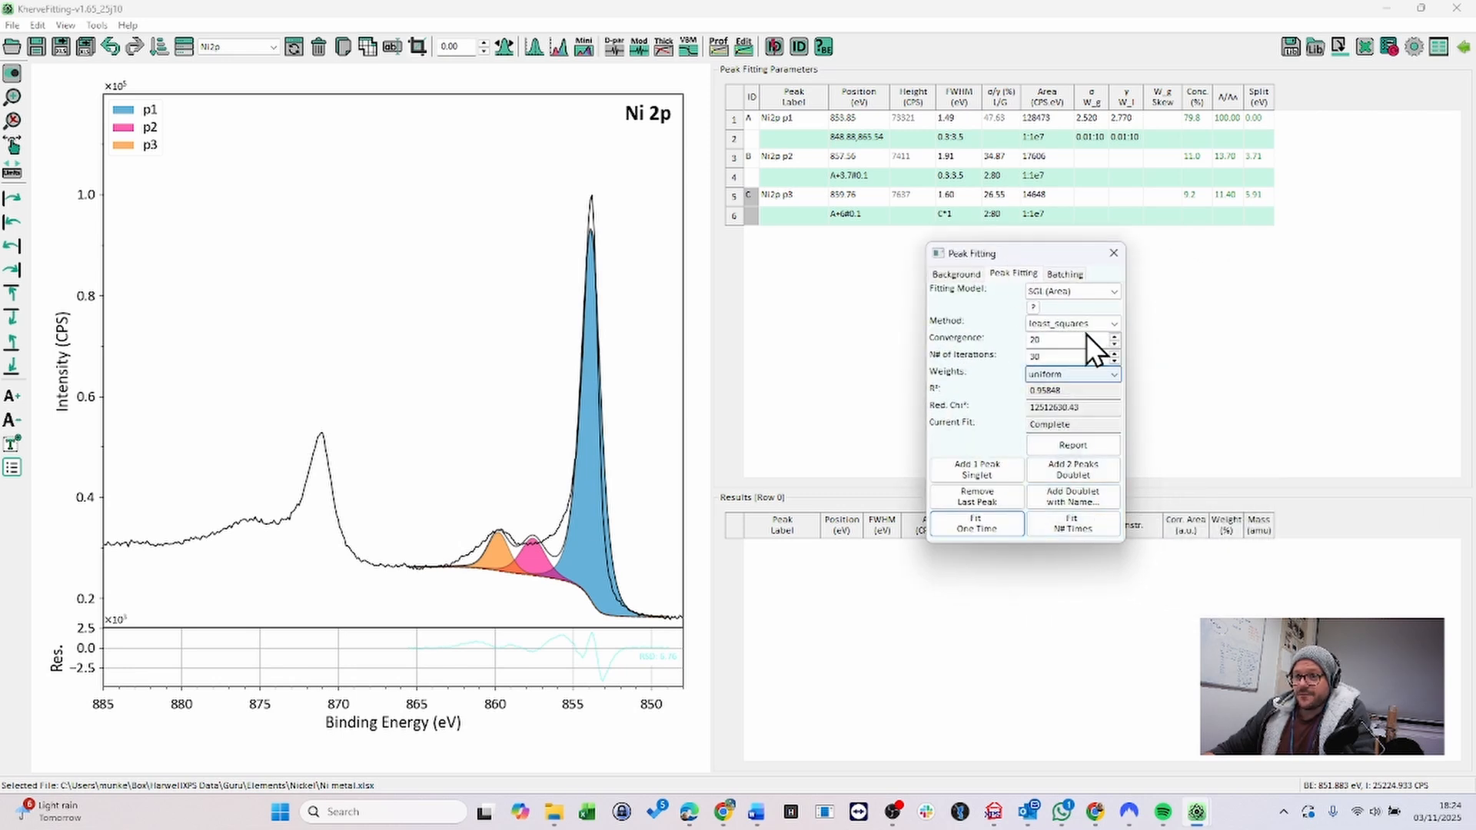
{"action": "left_click", "coordinate": [1085, 292]}
{"action": "left_click", "coordinate": [1077, 370]}
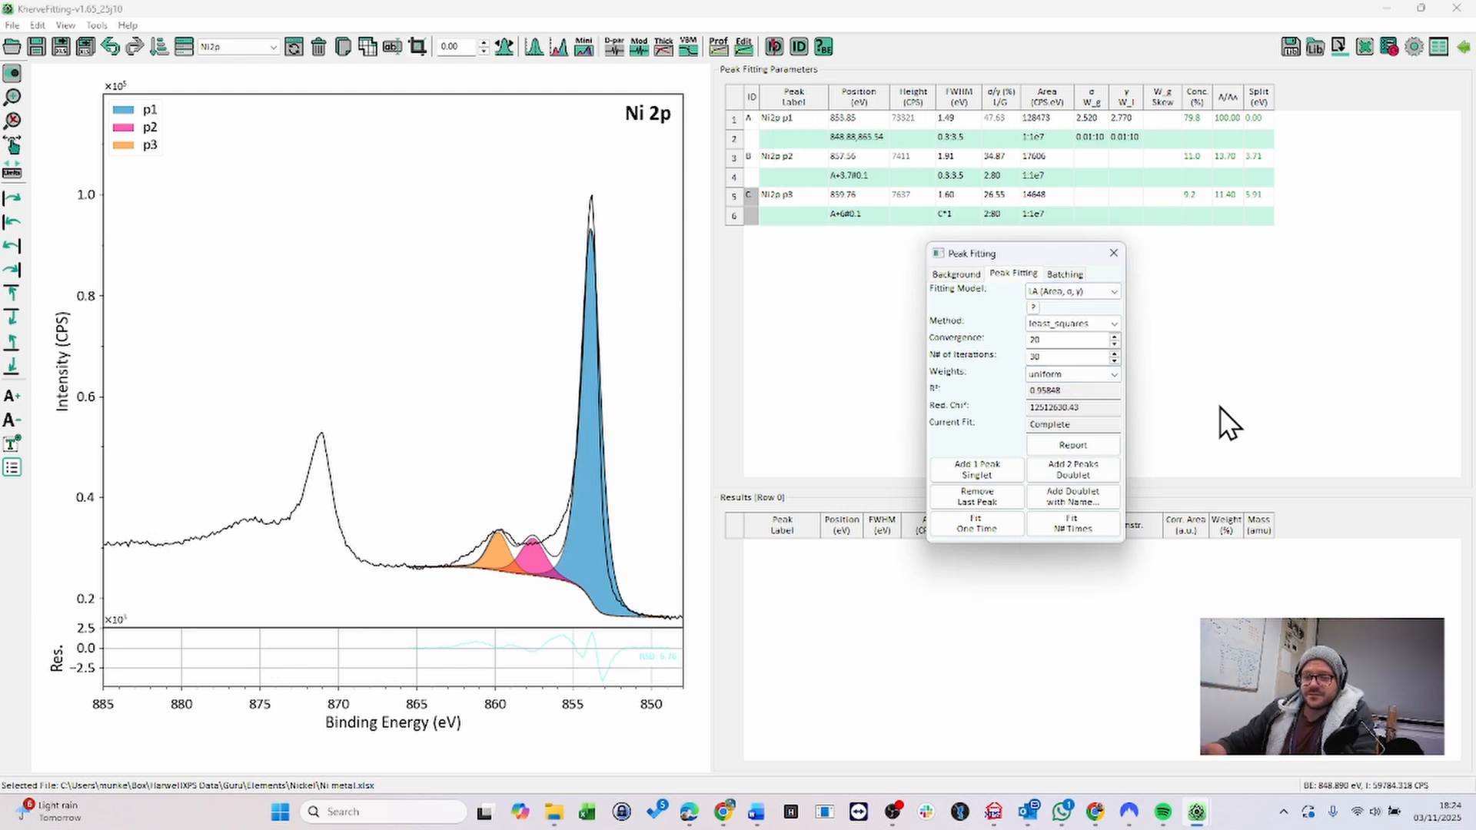
{"action": "left_click", "coordinate": [1082, 537]}
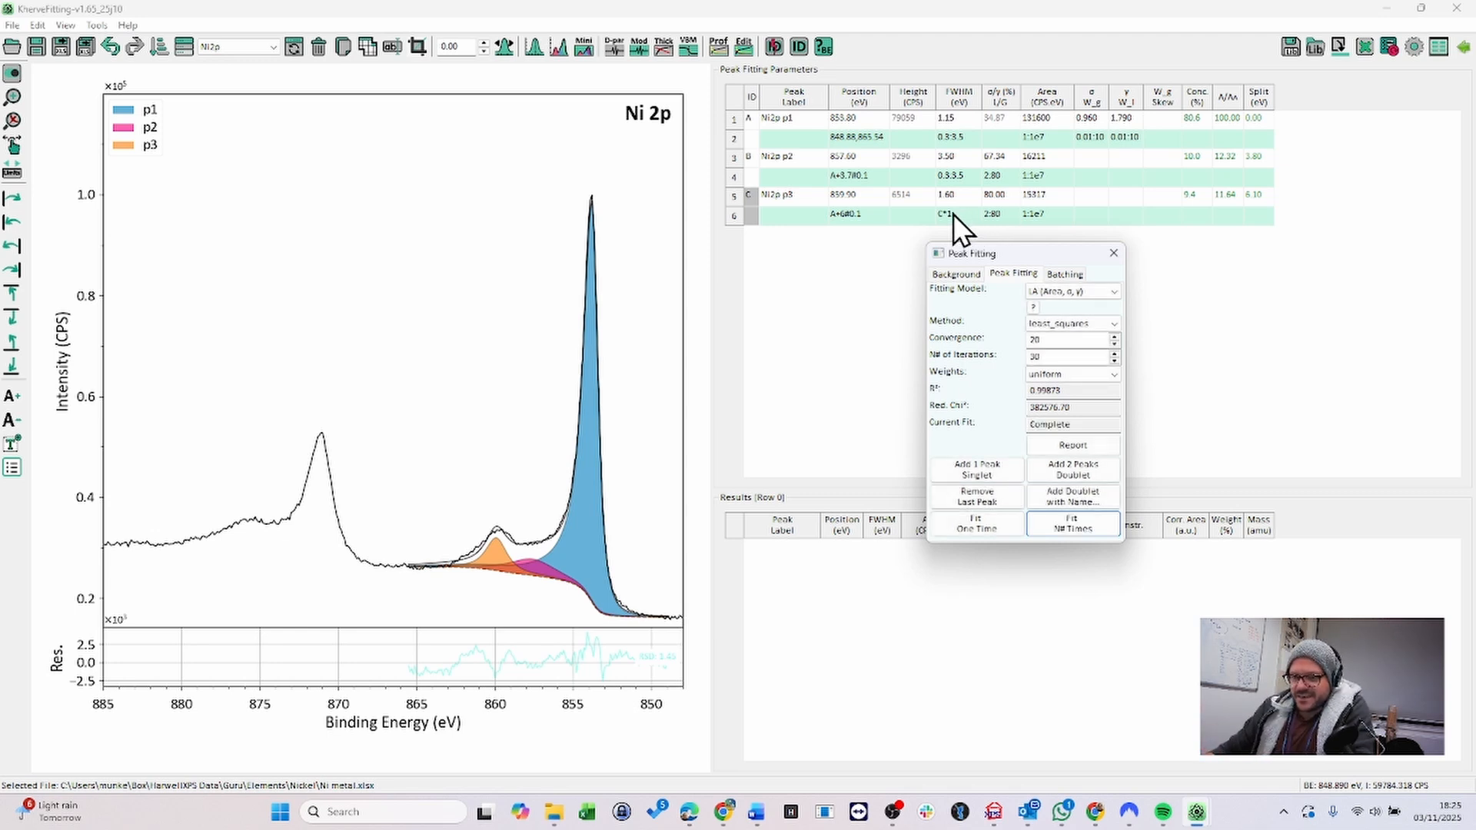
- Try to change the third peak's FWHM constraint to b*1
{"action": "double_click", "coordinate": [954, 213]}
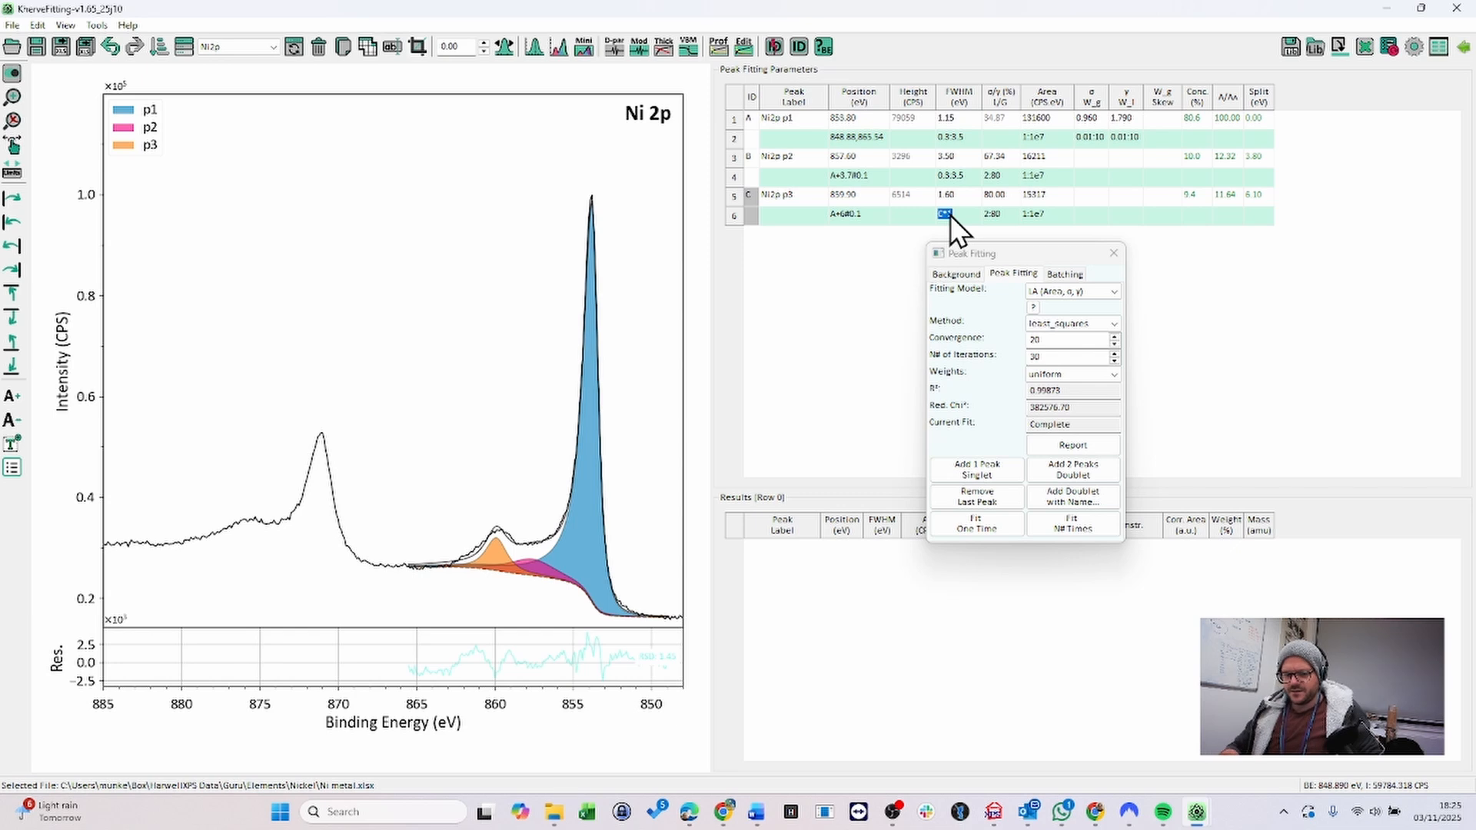
{"action": "type", "text": "b*1"}
{"action": "key", "text": "Return"}
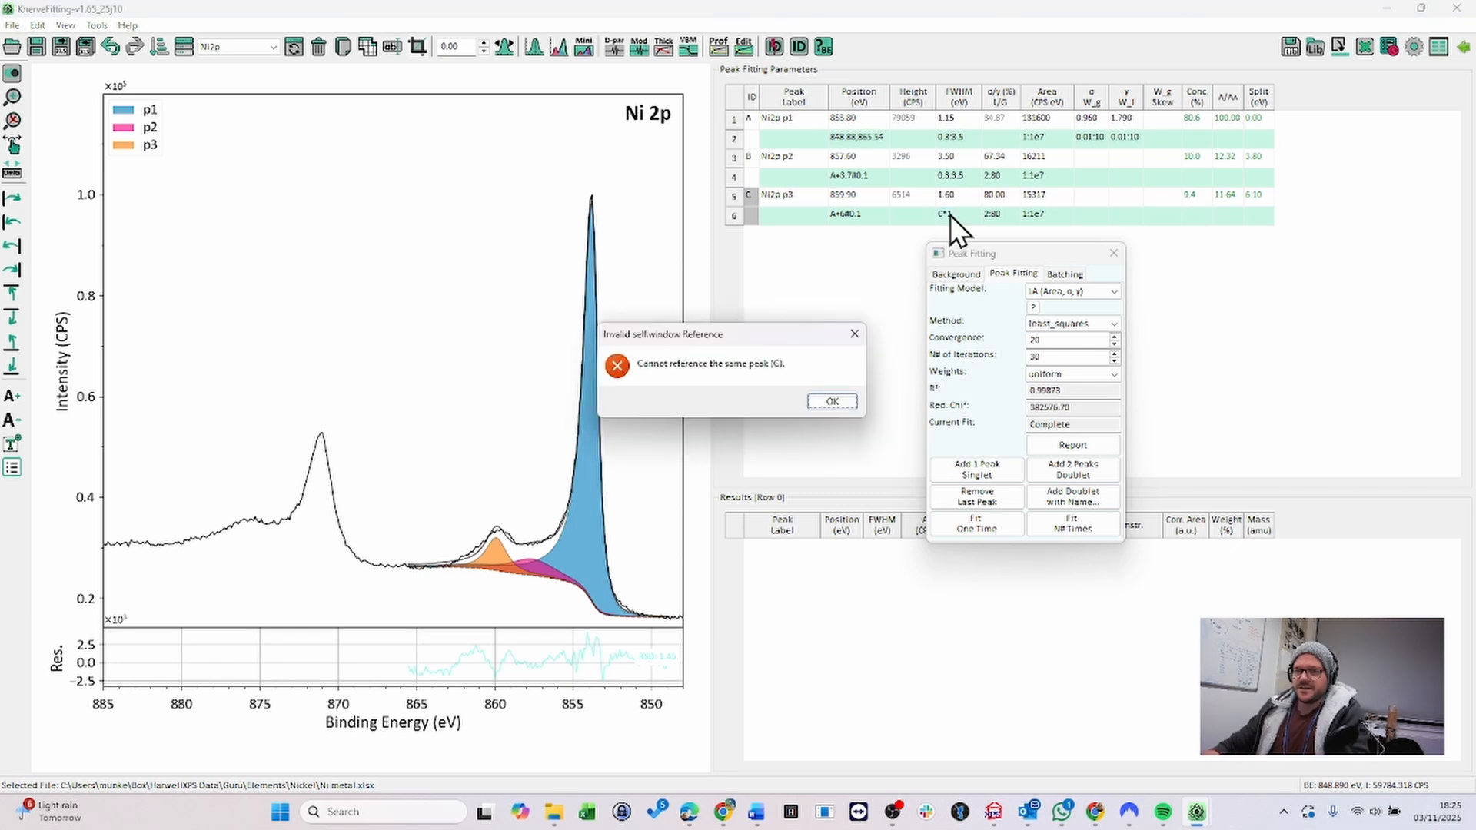
{"action": "left_click", "coordinate": [832, 402]}
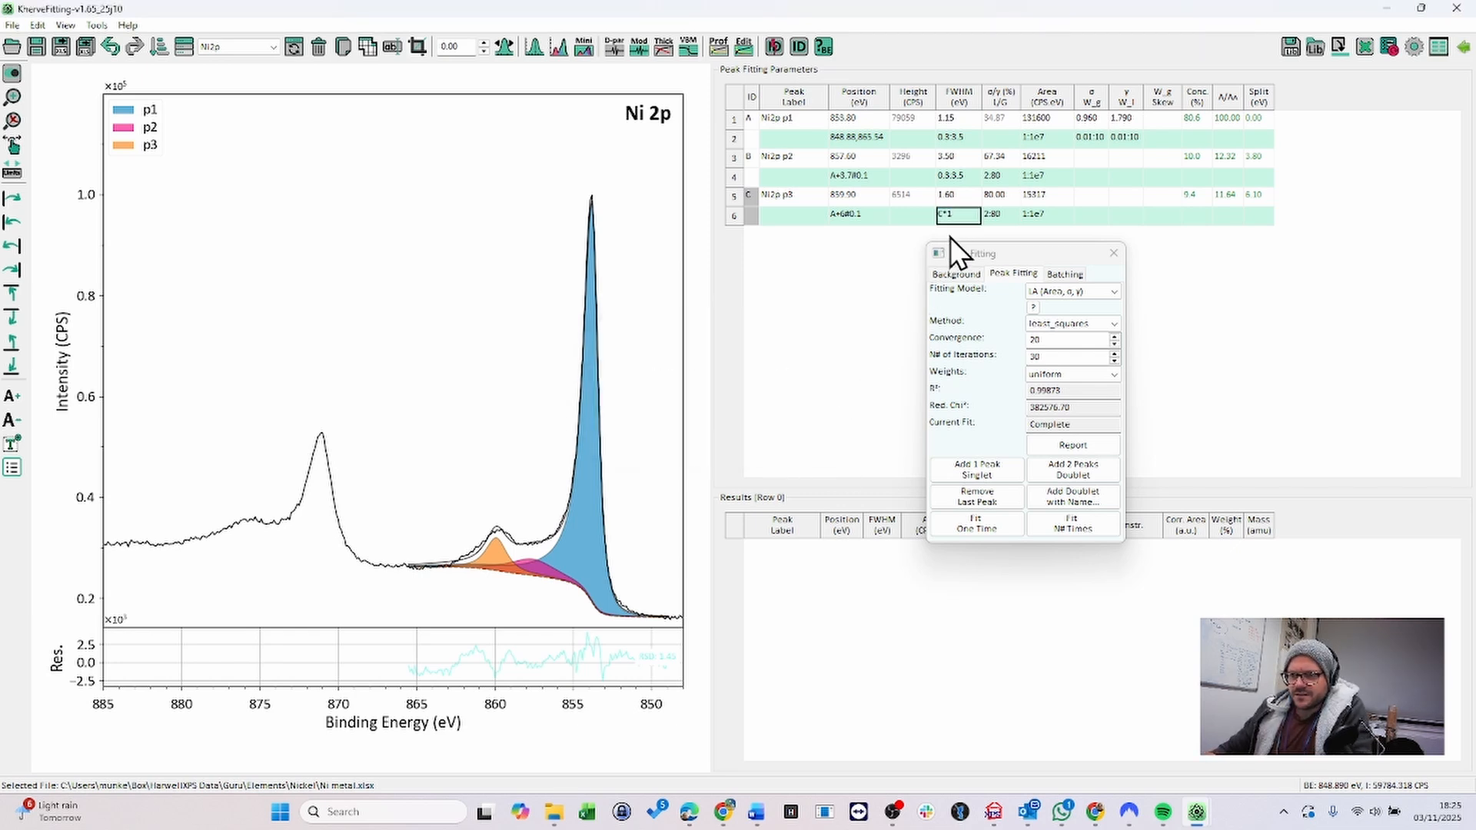
{"action": "double_click", "coordinate": [953, 174]}
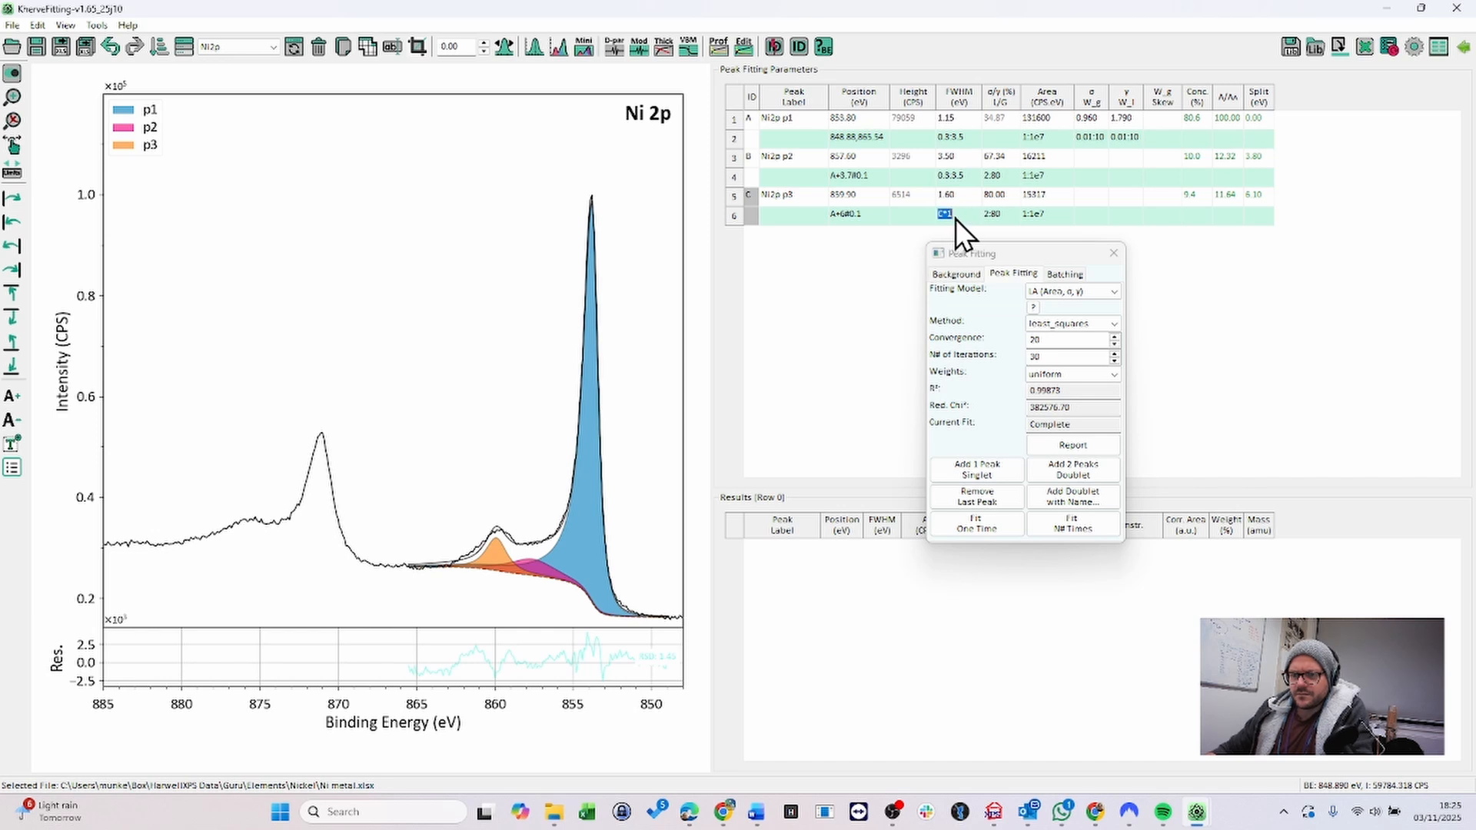
{"action": "key", "text": "Return"}
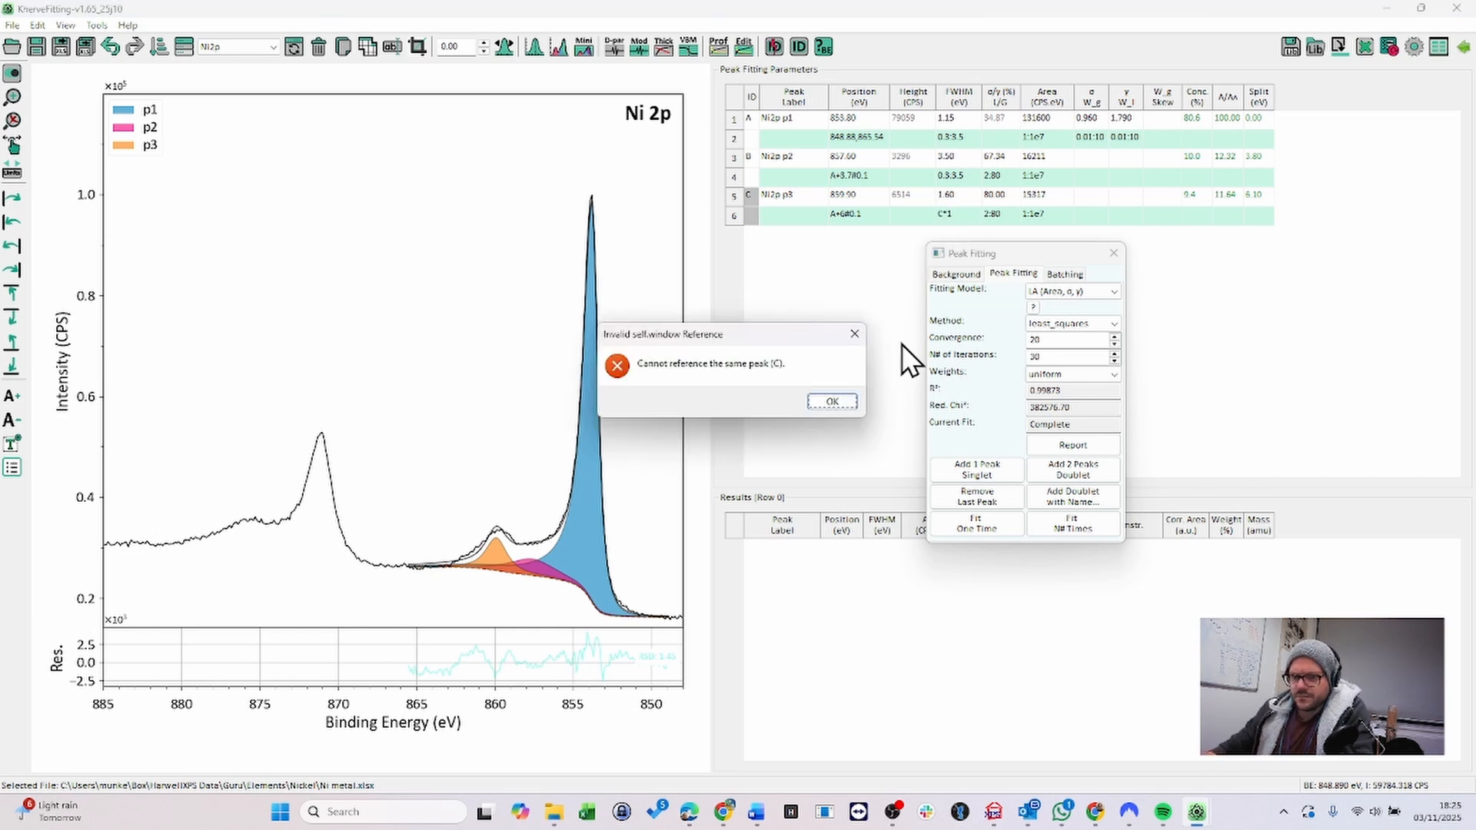
{"action": "left_click", "coordinate": [831, 402]}
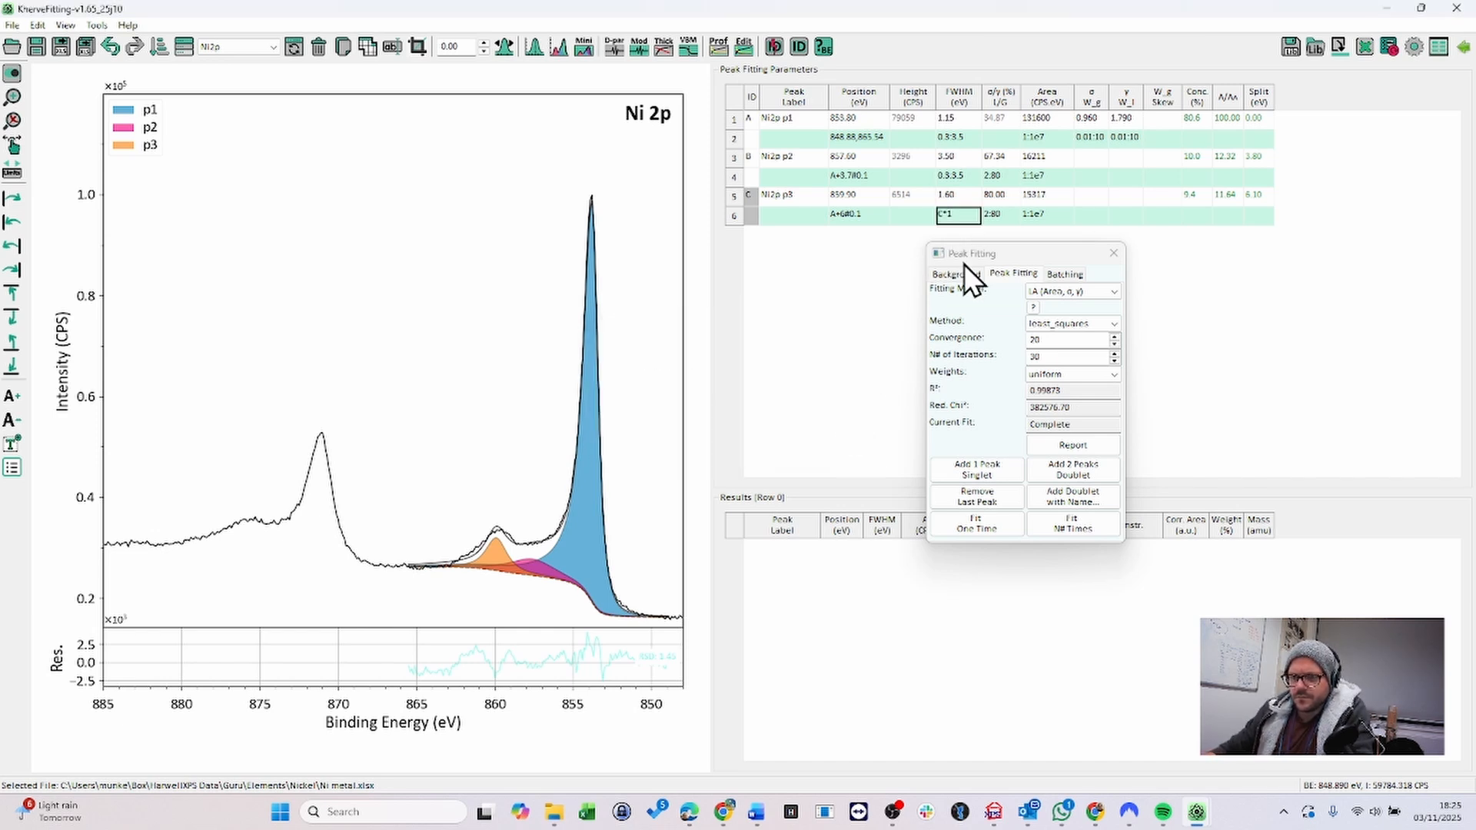
- Remove the third peak and add it back as an SGL (Area) singlet
{"action": "left_click", "coordinate": [804, 199]}
{"action": "left_click", "coordinate": [1002, 501]}
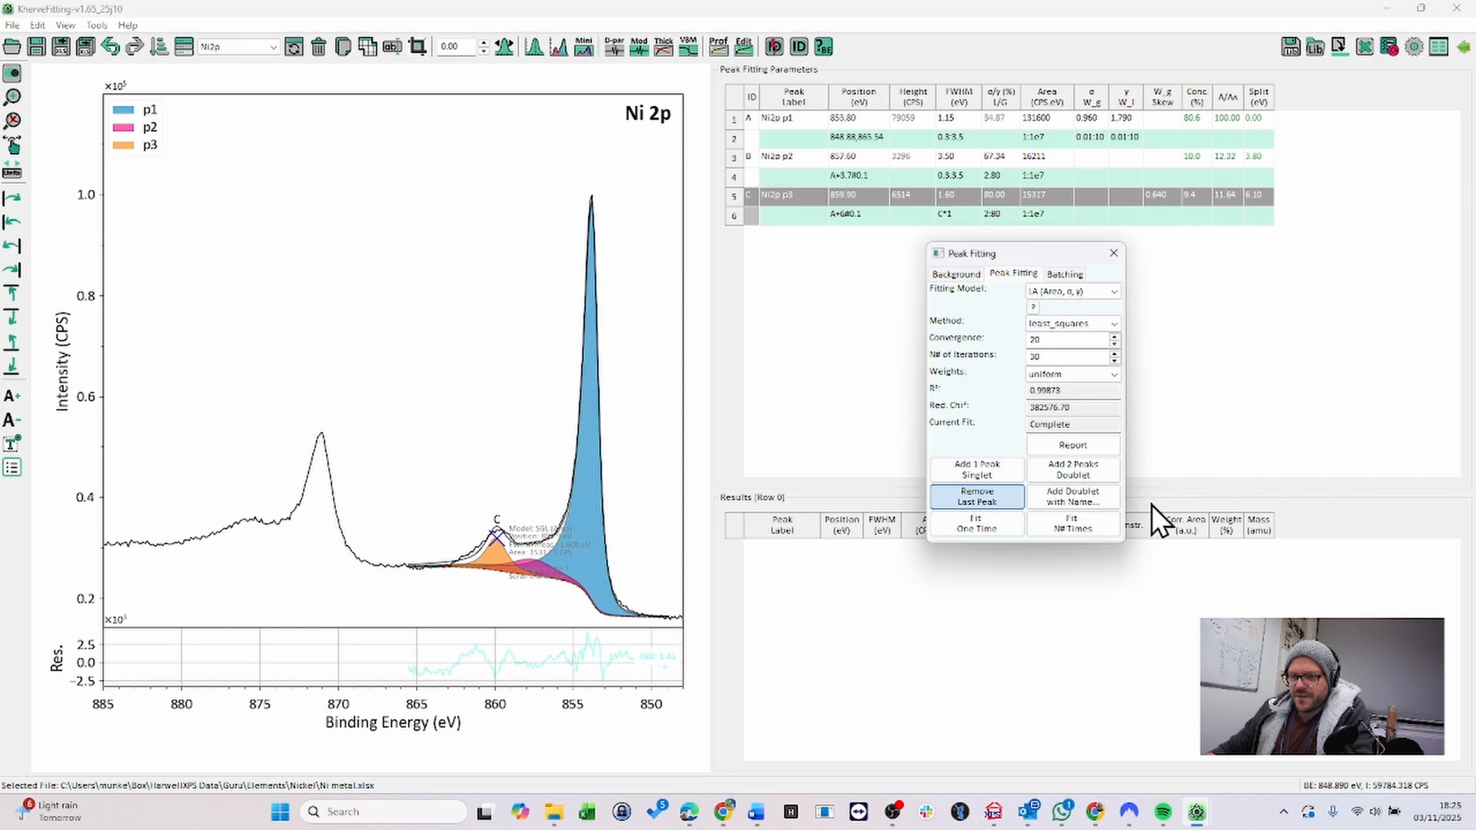
{"action": "left_click", "coordinate": [1087, 292]}
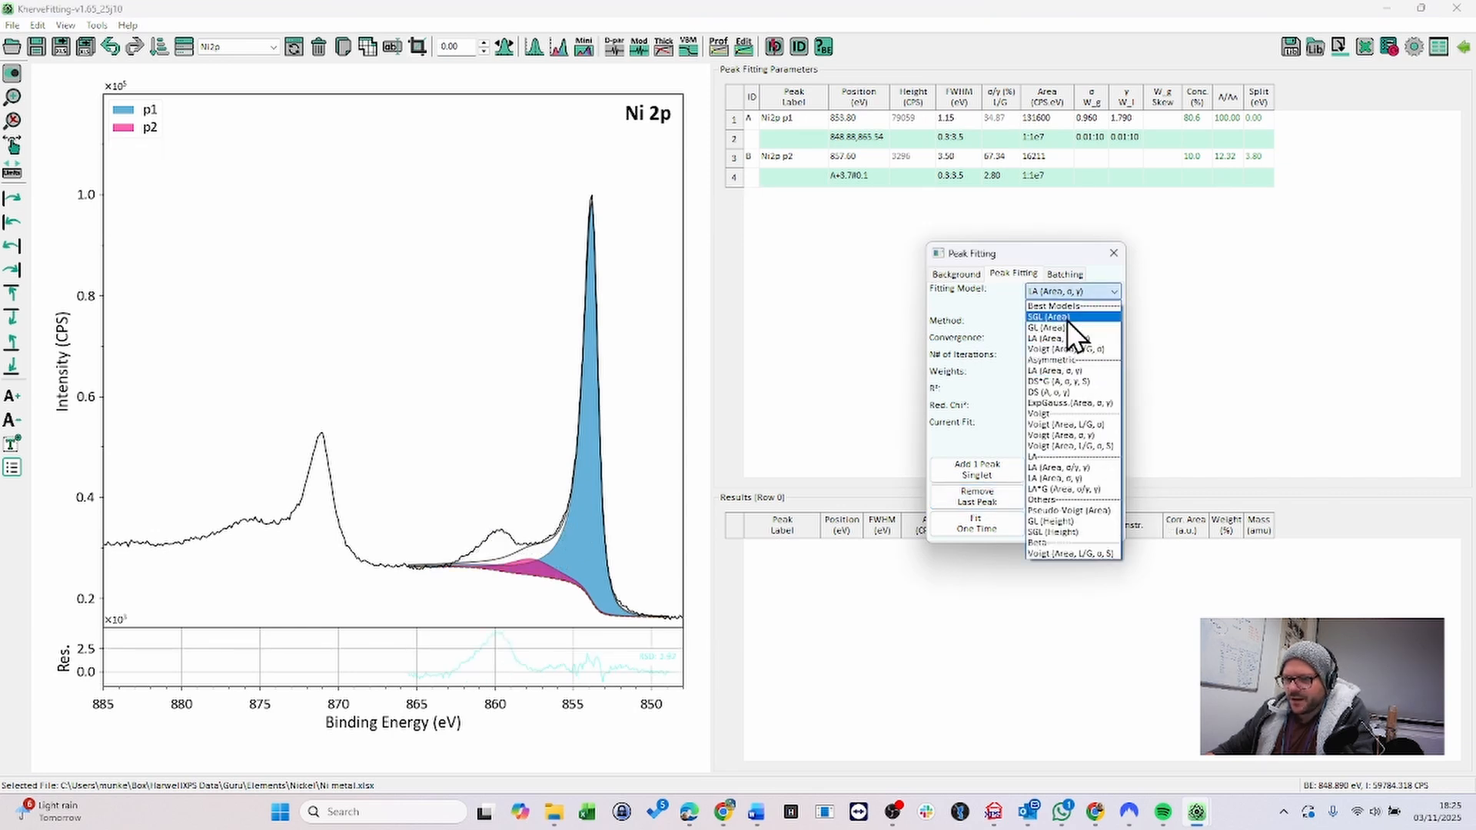
{"action": "left_click", "coordinate": [1066, 316]}
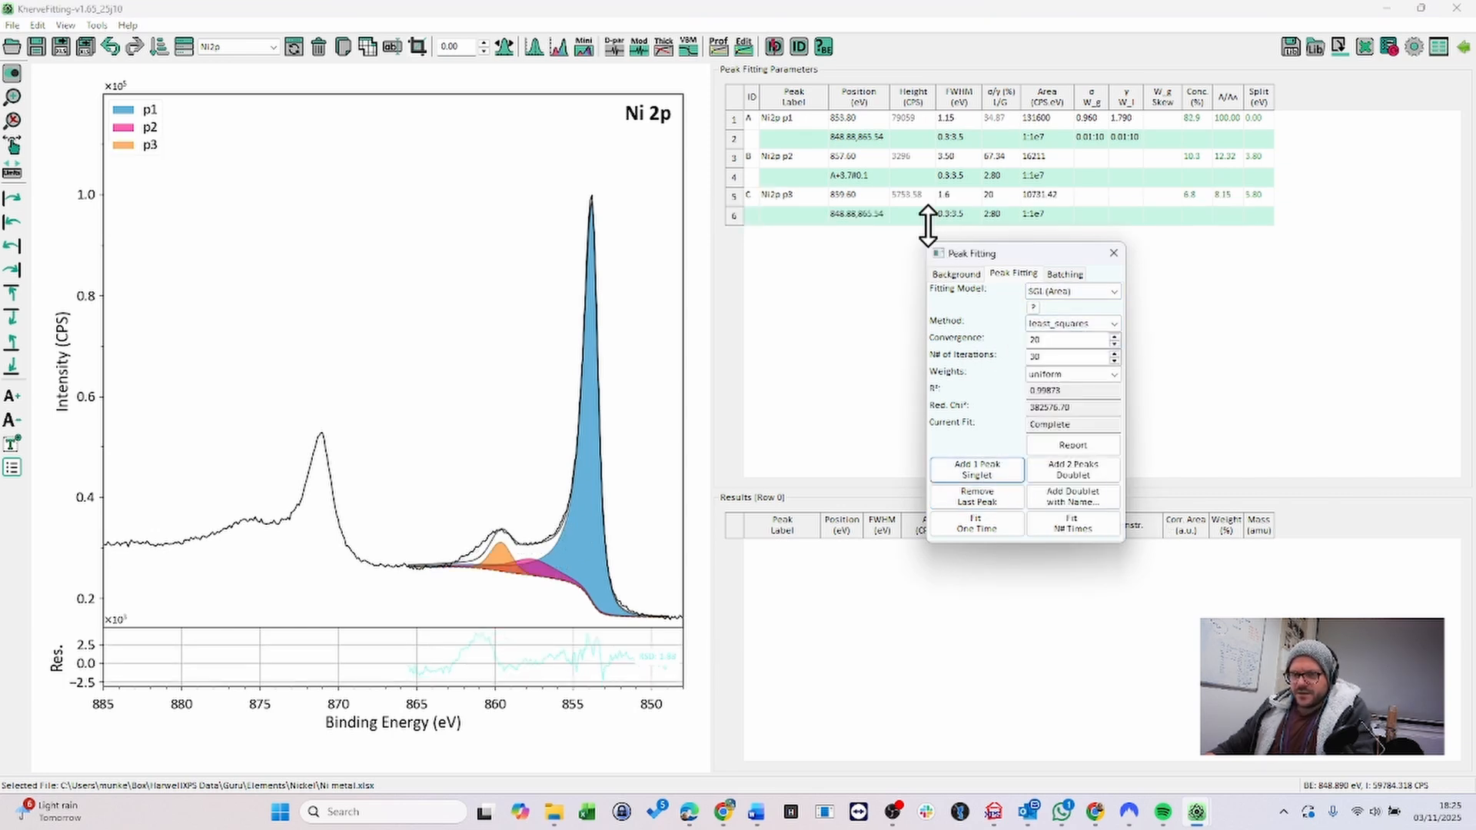
- Set the third peak's position constraint to A+6#0.1
{"action": "left_click", "coordinate": [876, 219]}
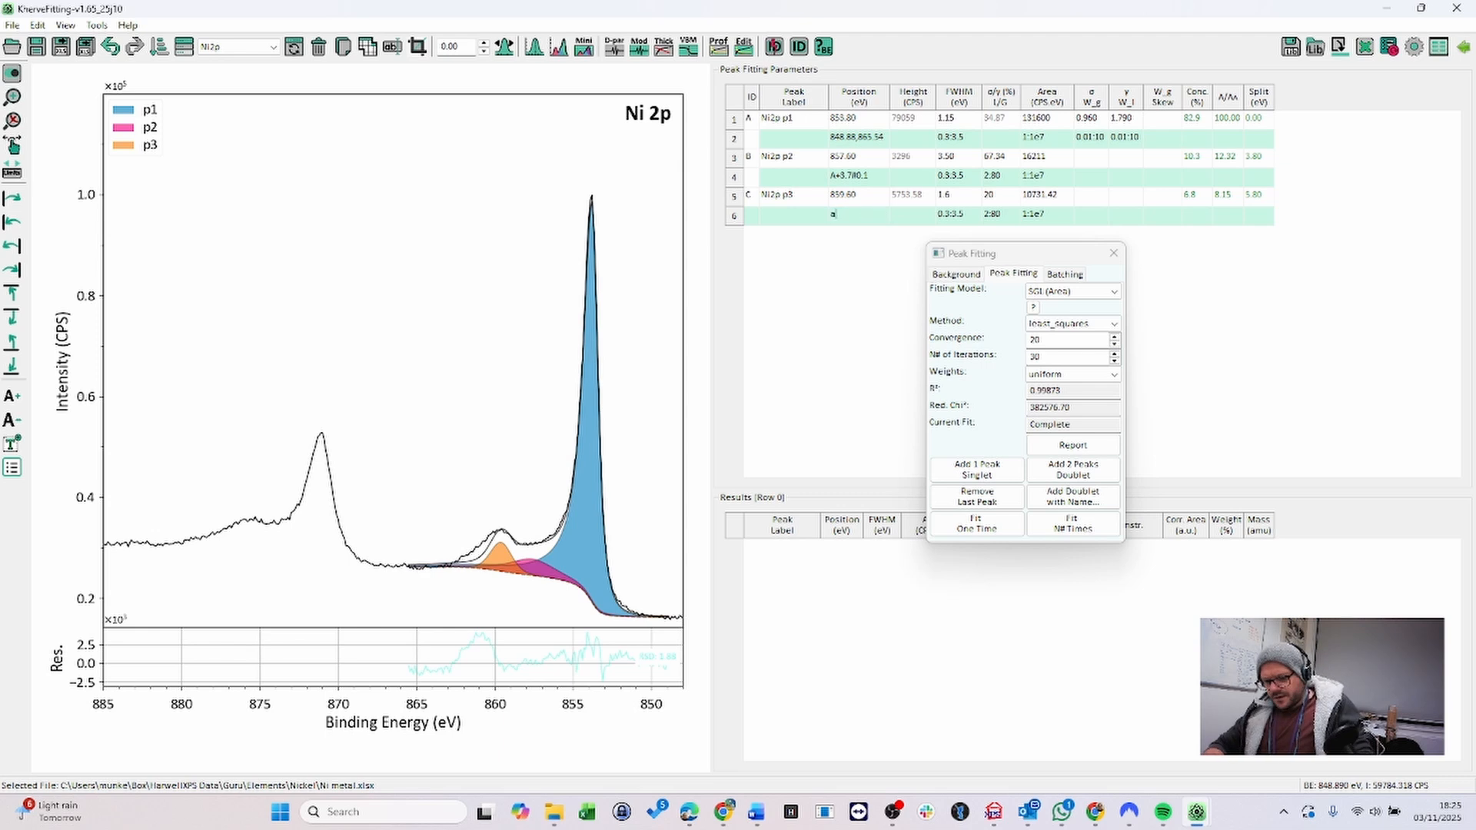
{"action": "type", "text": "a+6#0.1"}
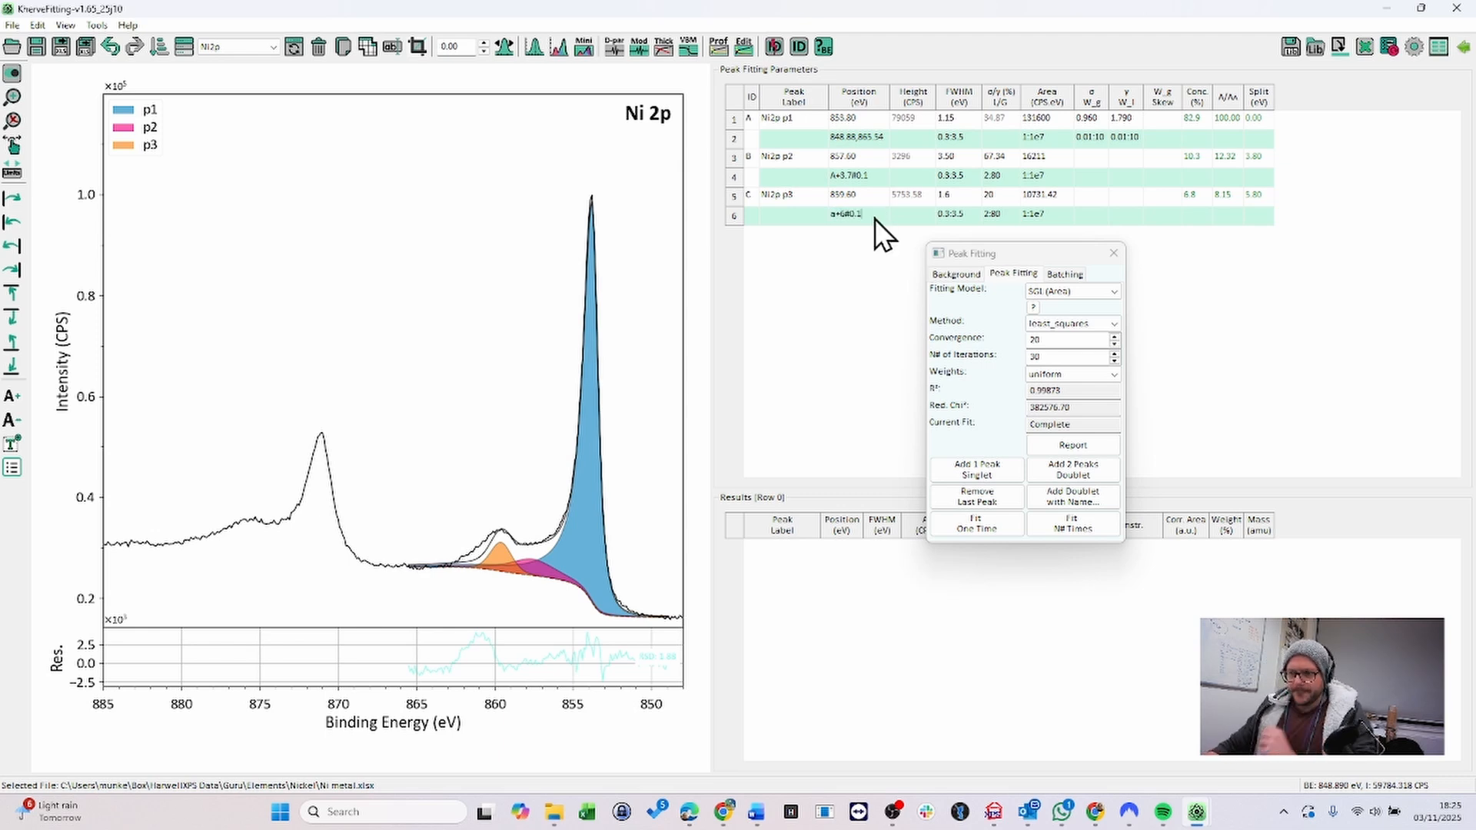
- Set the third peak's FWHM constraint to B*1 and fit the peaks multiple times
{"action": "double_click", "coordinate": [951, 213]}
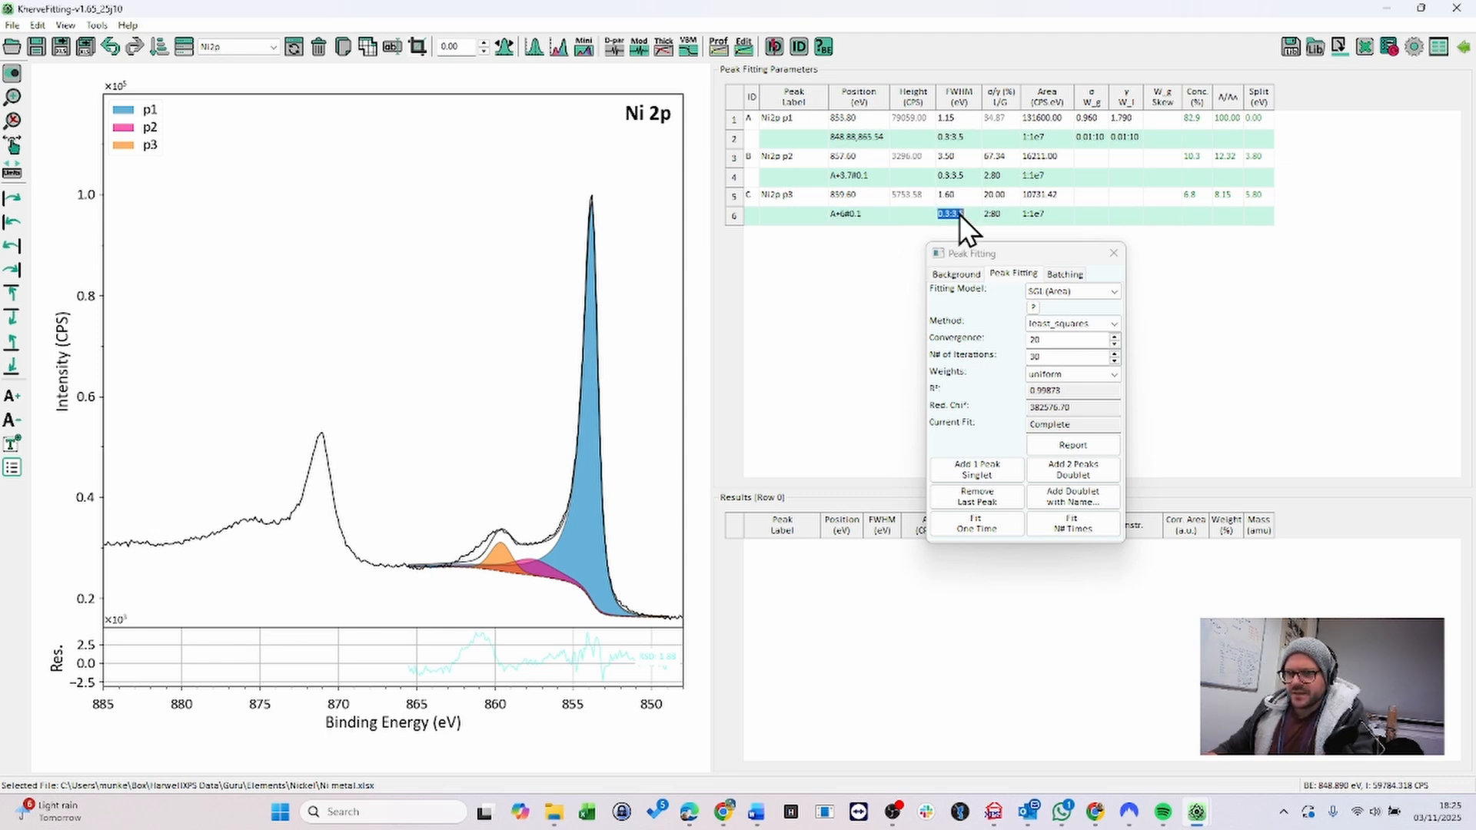
{"action": "type", "text": "b*1"}
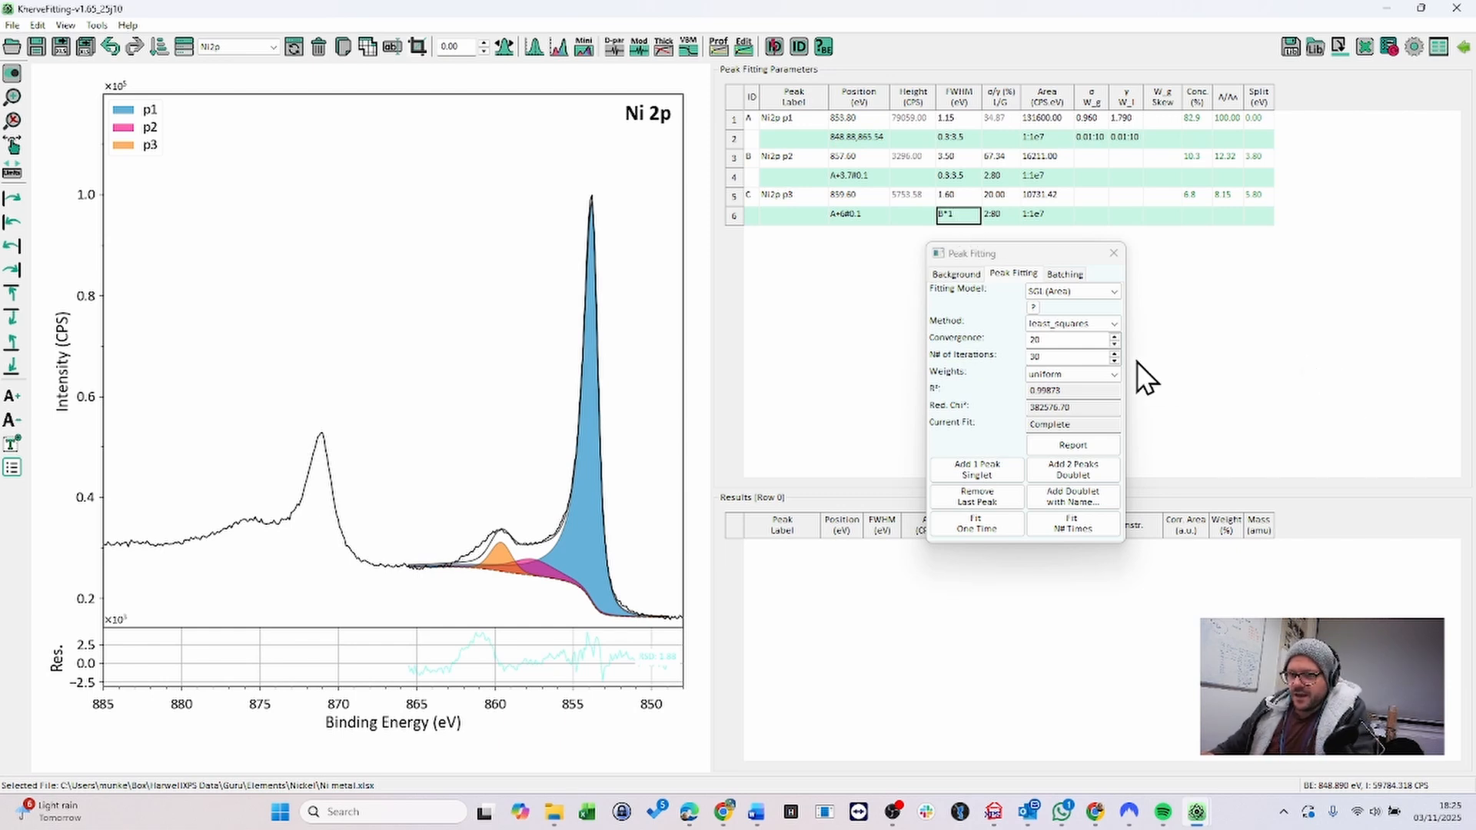
{"action": "left_click", "coordinate": [1037, 522]}
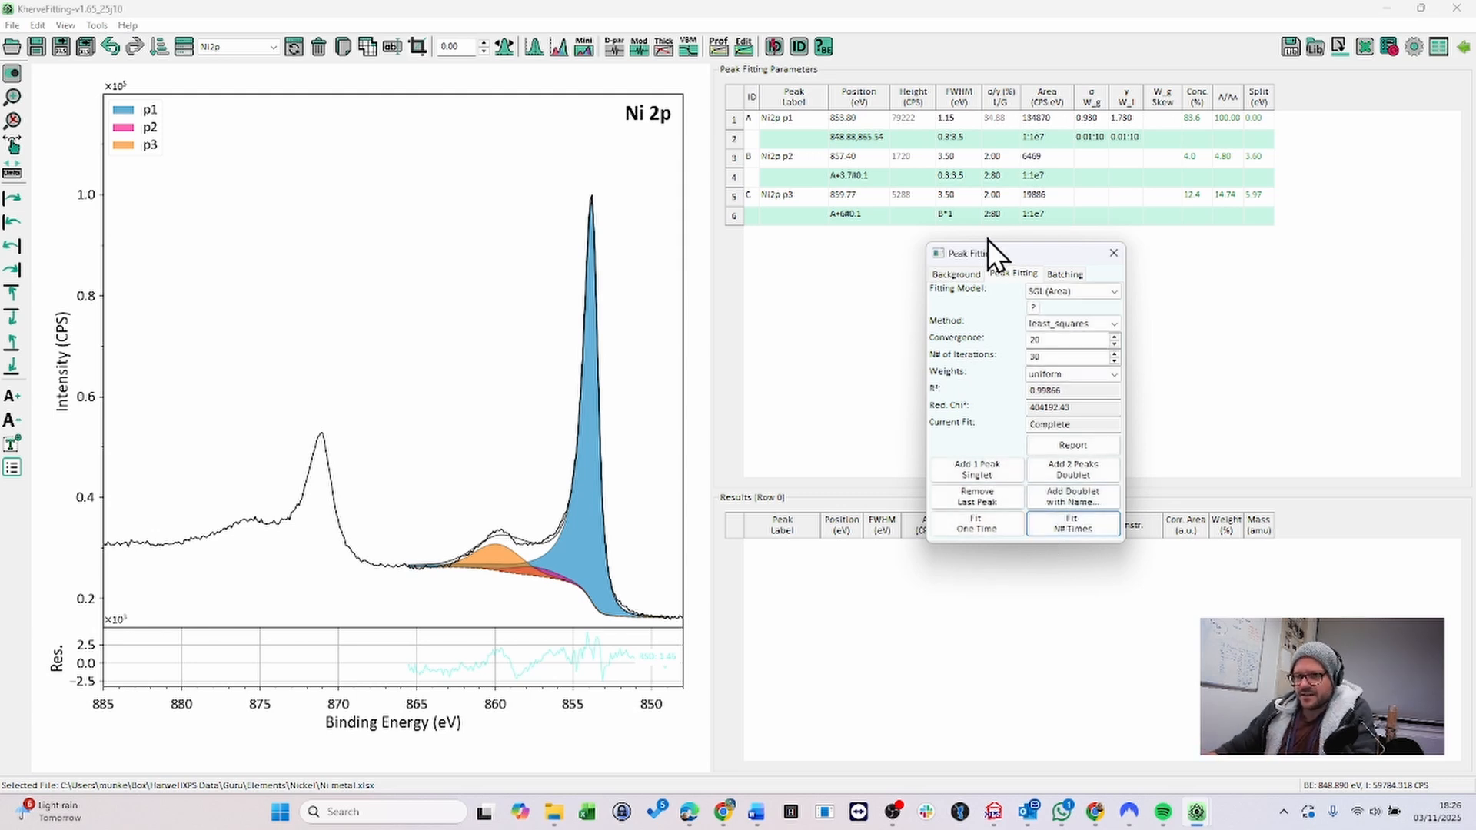
- Set the FWHM of the second peak to 2.5 eV and of the third peak to 2.4 eV
{"action": "double_click", "coordinate": [951, 159]}
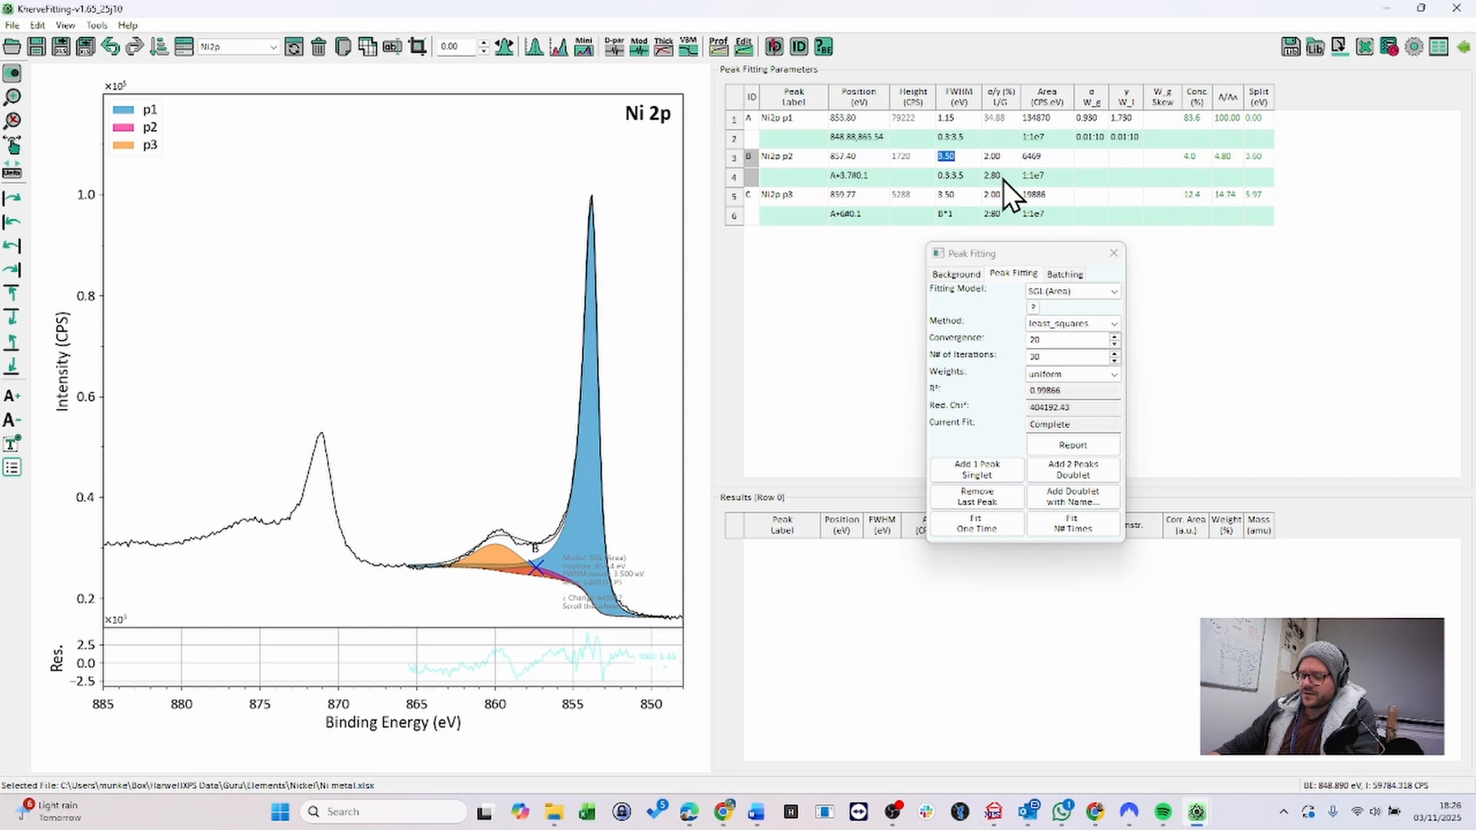
{"action": "type", "text": "2.5"}
{"action": "key", "text": "Return"}
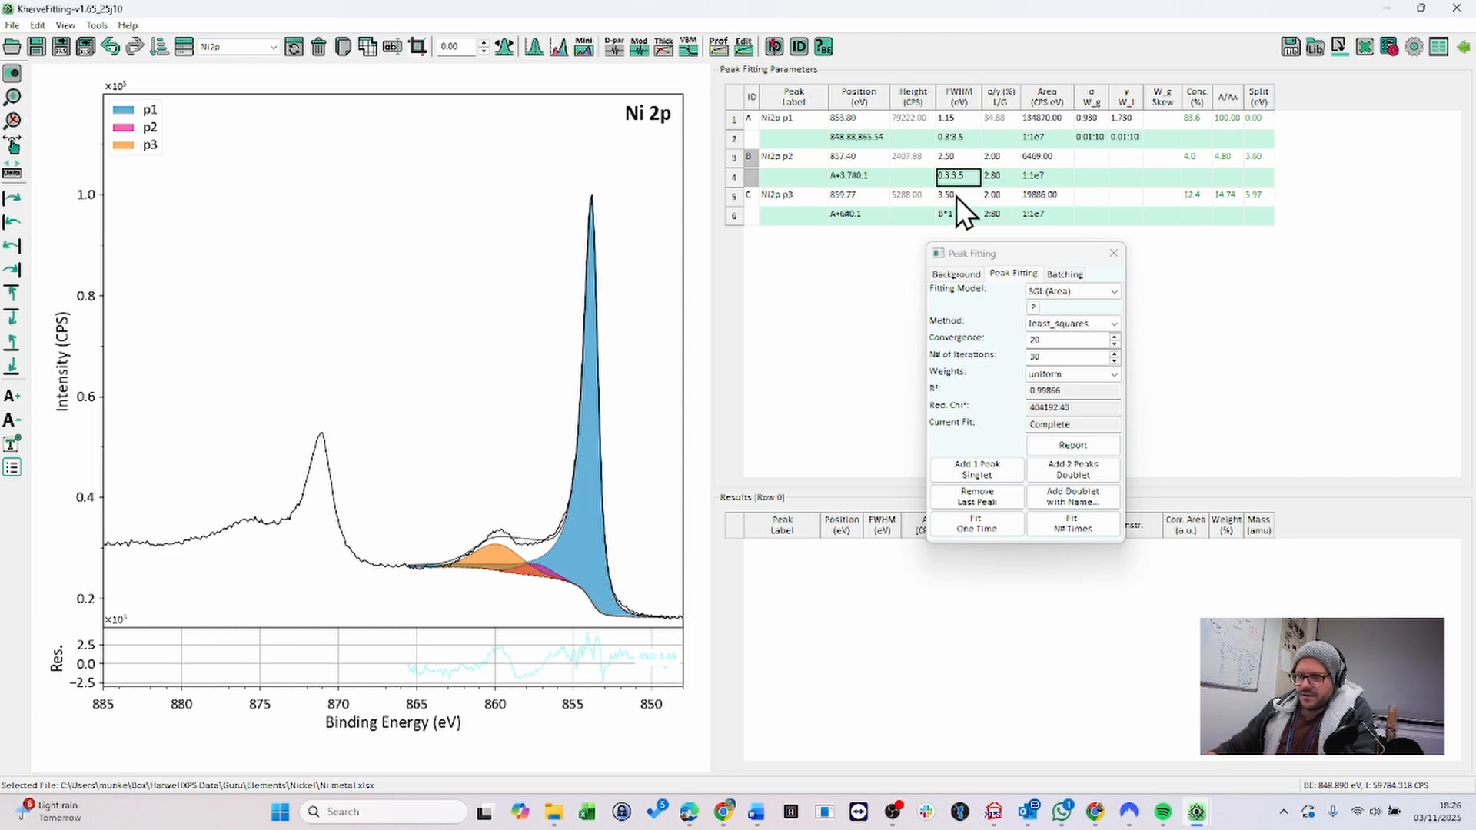
{"action": "double_click", "coordinate": [955, 195]}
{"action": "type", "text": "2.4"}
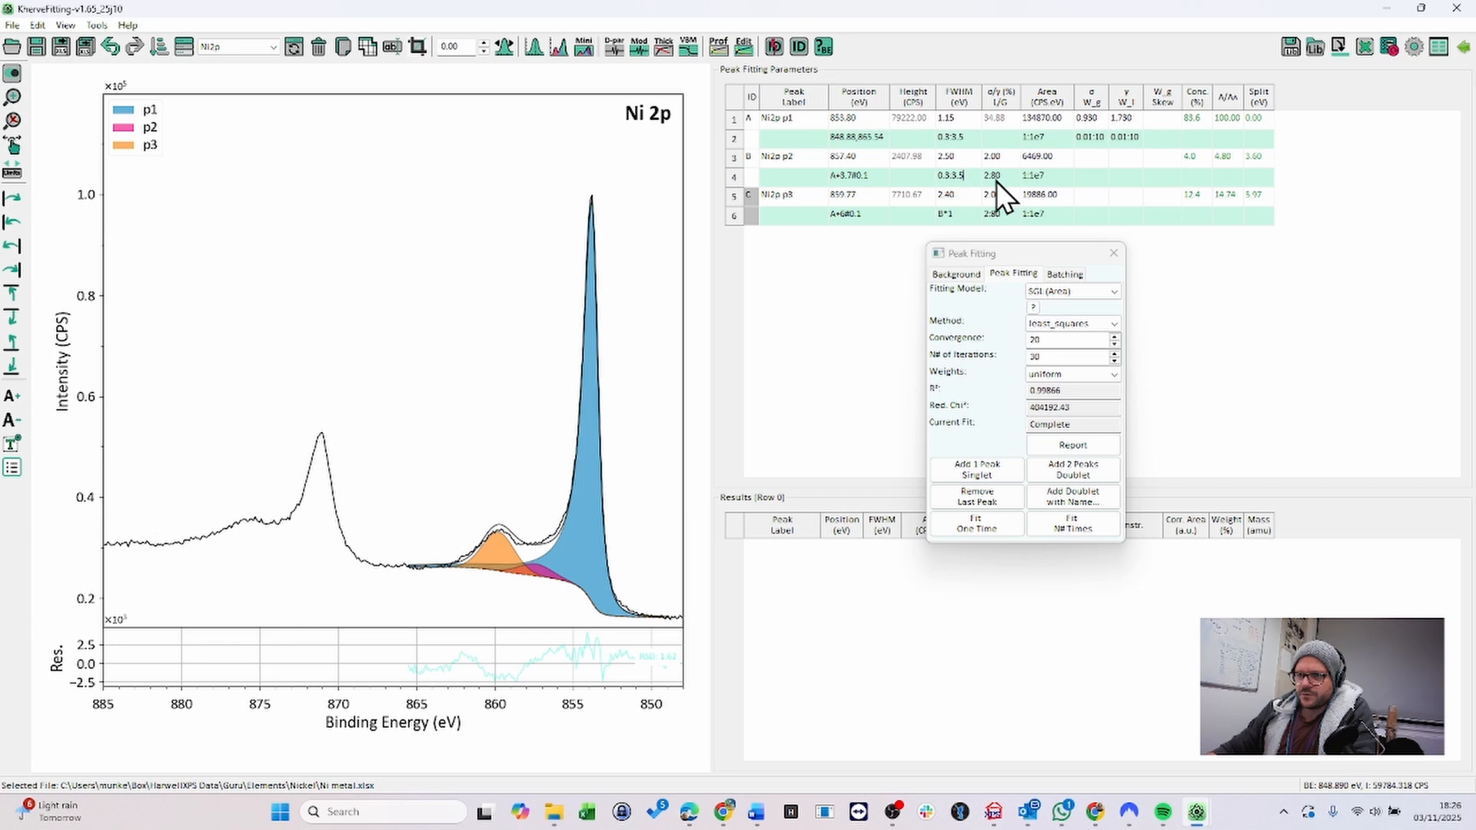
- Change the second peak's FWHM constraint range to 0.3:2.8 and fit the peaks multiple times
{"action": "key", "text": "Right"}
{"action": "key", "text": "BackSpace"}
{"action": "key", "text": "BackSpace"}
{"action": "key", "text": "BackSpace"}
{"action": "key", "text": "BackSpace"}
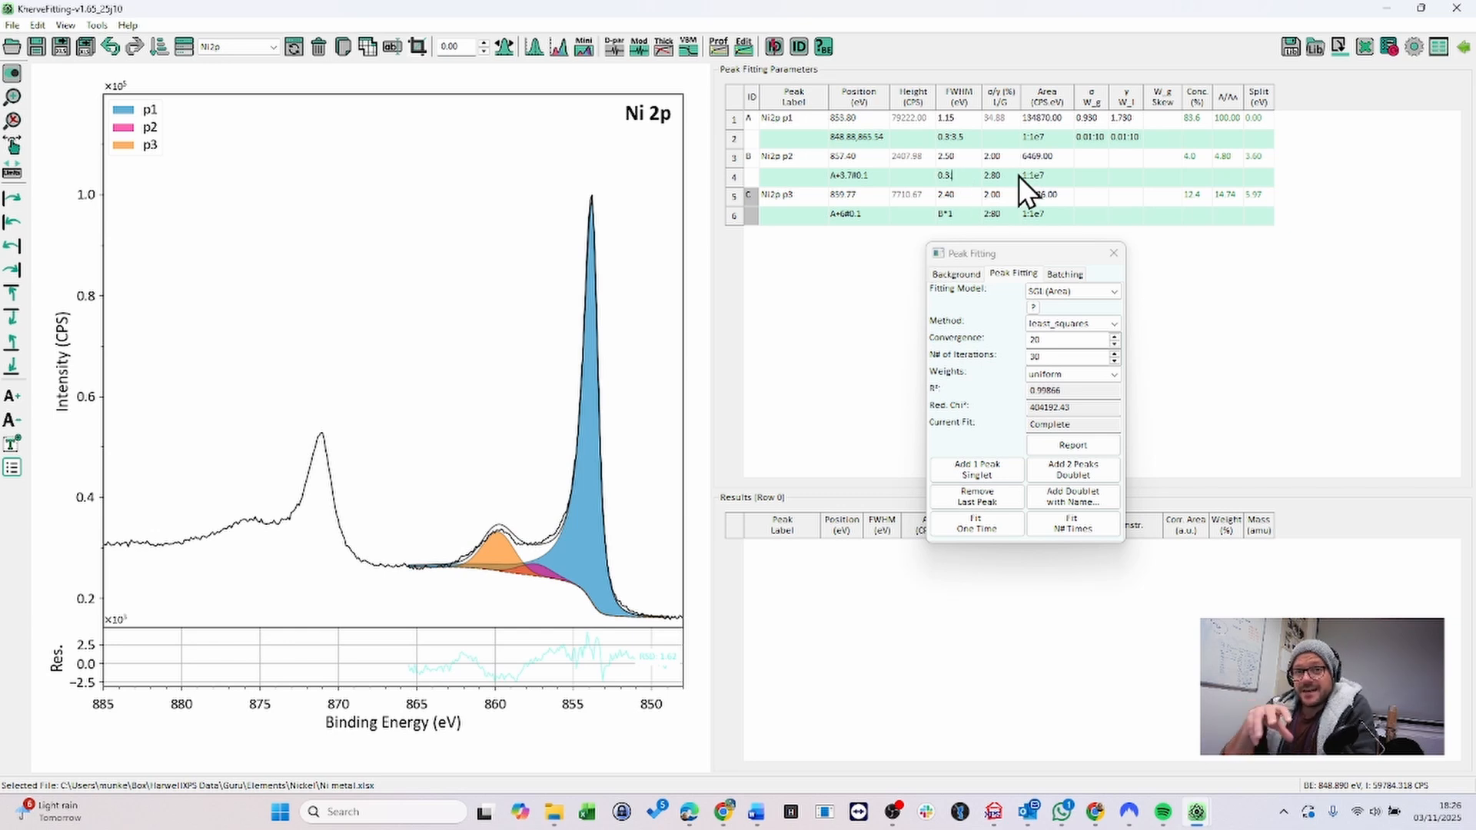
{"action": "type", "text": ":2.8"}
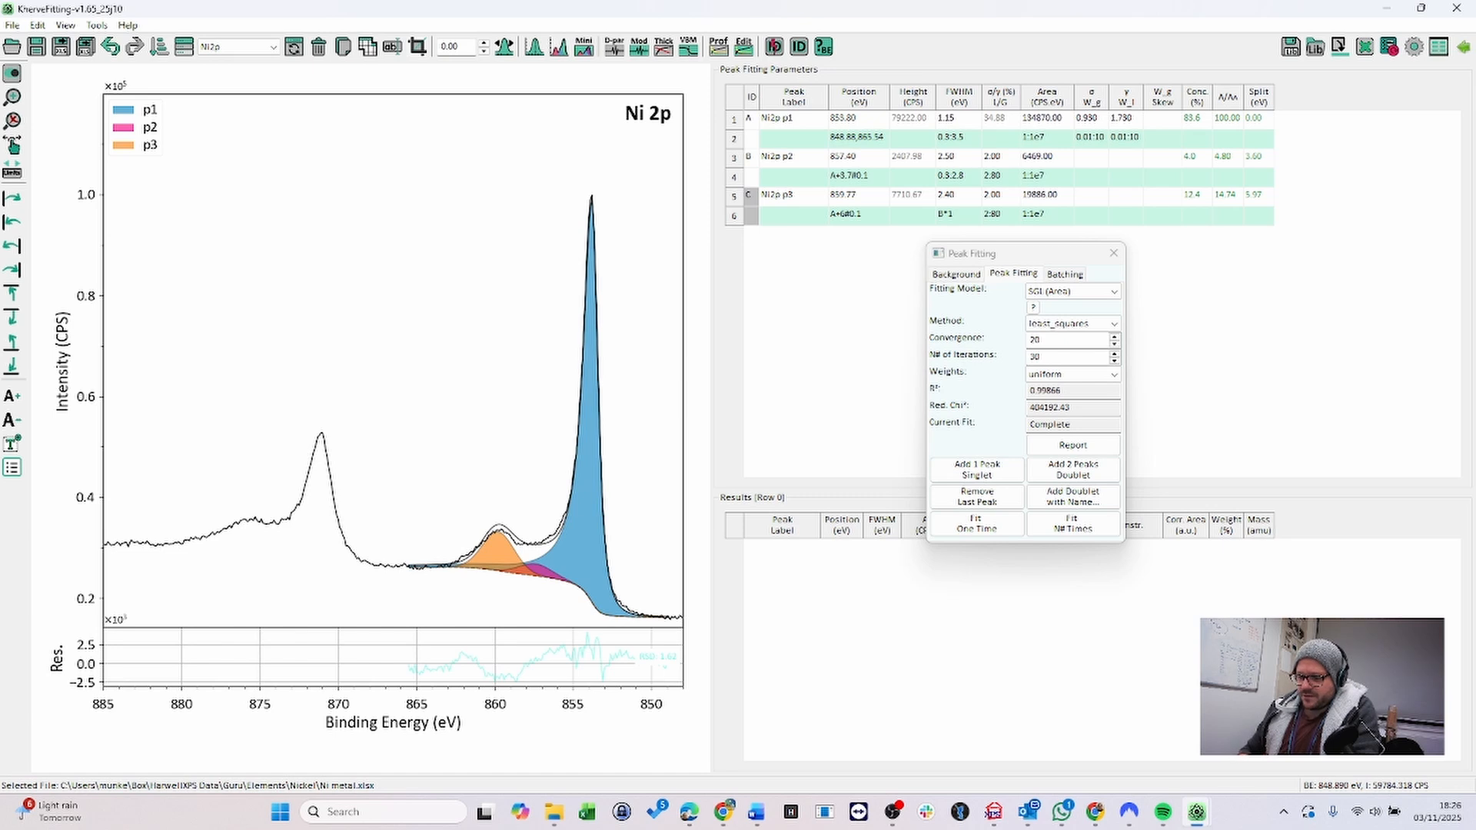
{"action": "key", "text": "Return"}
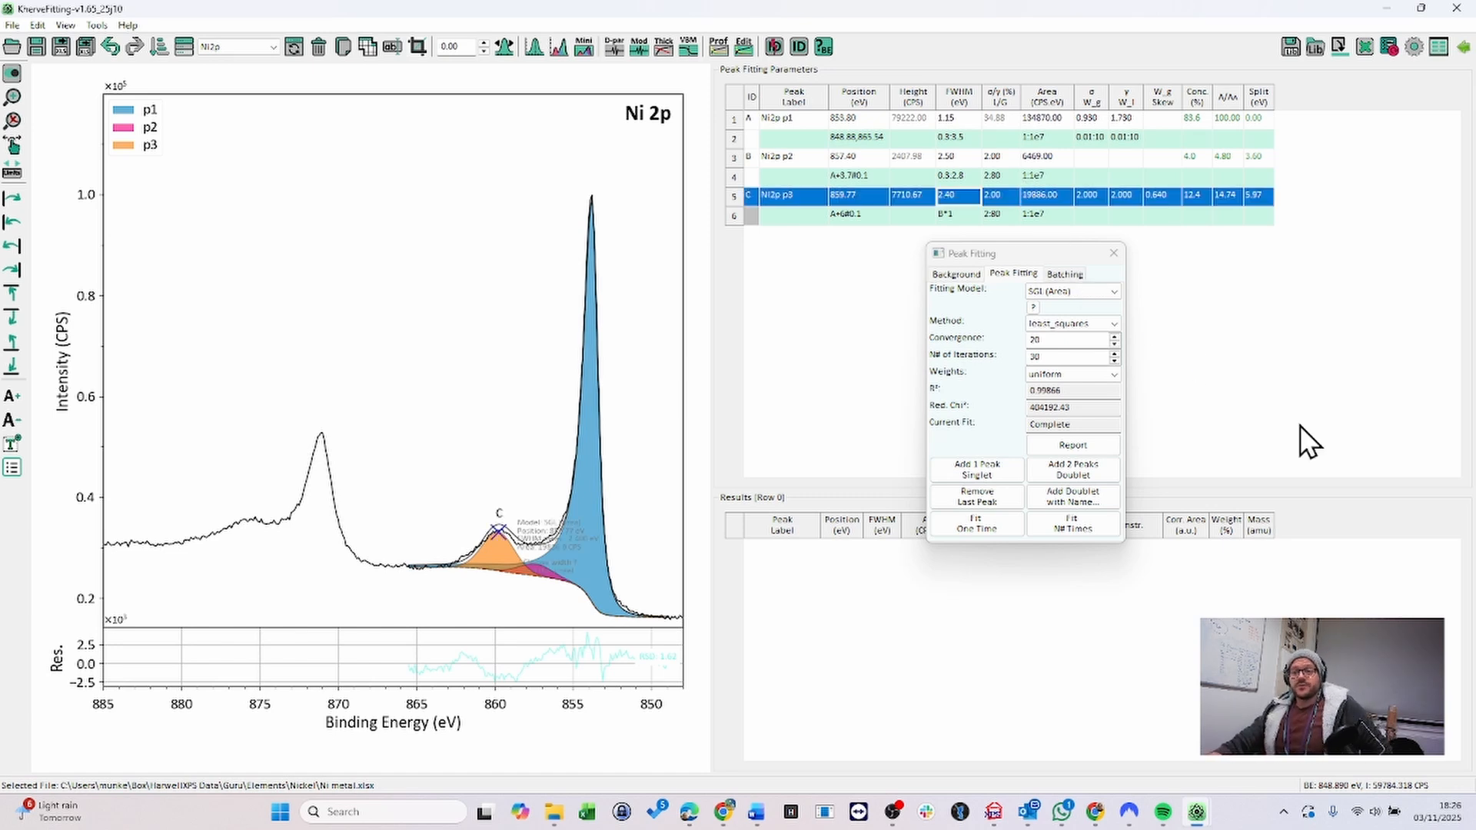
{"action": "left_click", "coordinate": [1062, 528]}
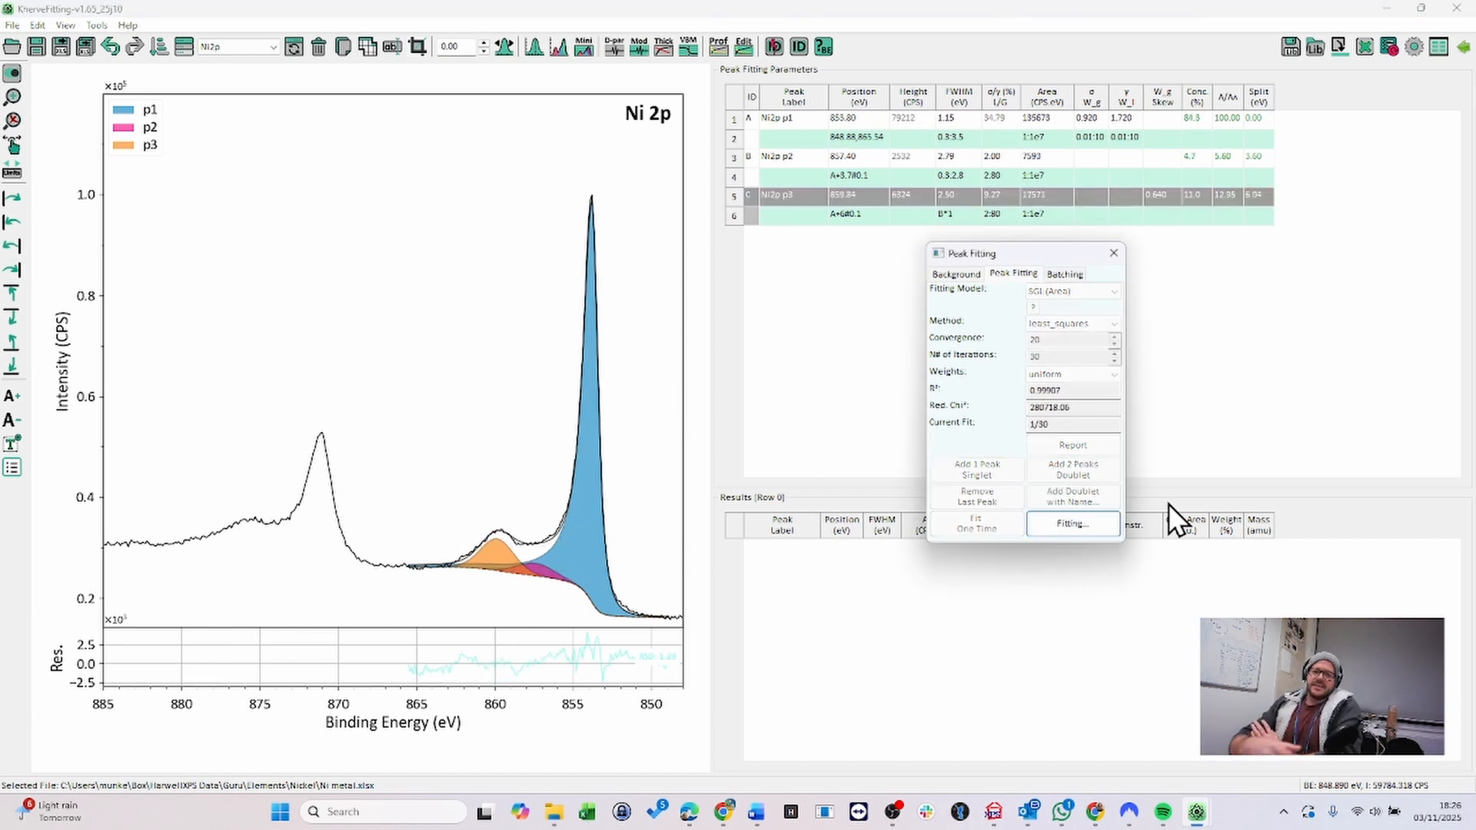